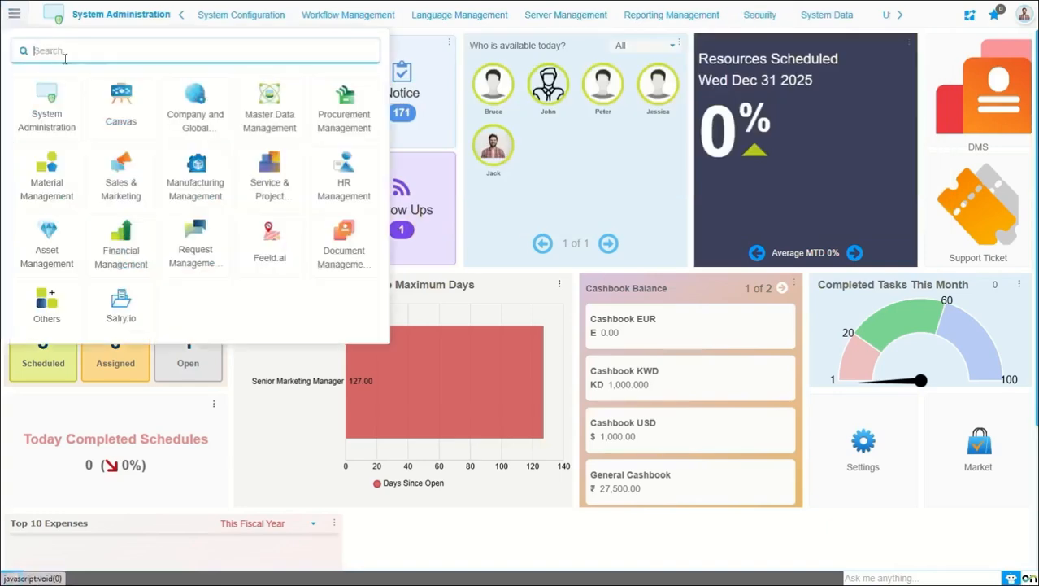
Step: Find and open the Role window, view the Accounts Executive role's record, and return to the list of roles
type("role")
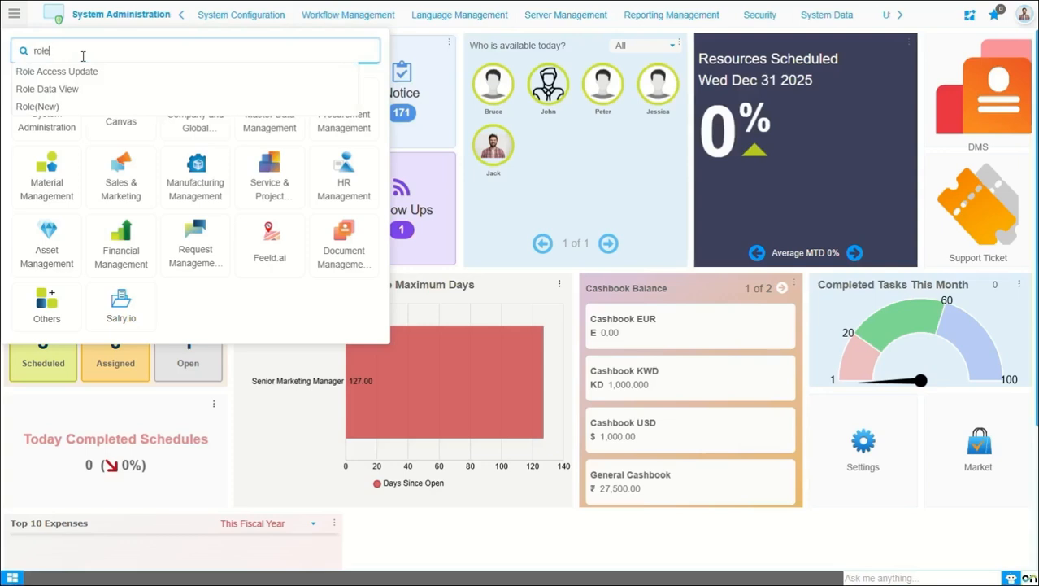
left_click(47, 106)
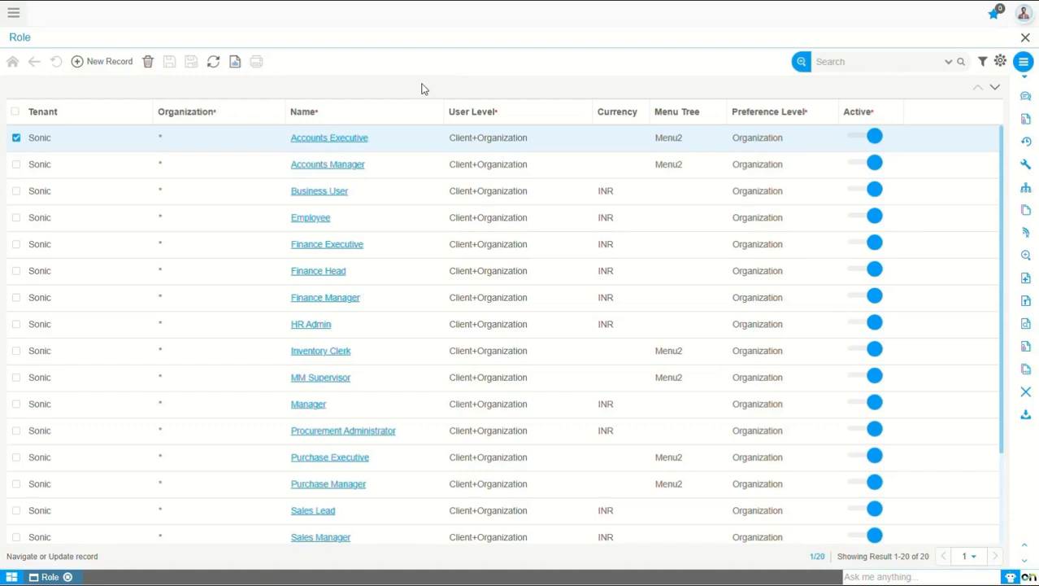
left_click(342, 145)
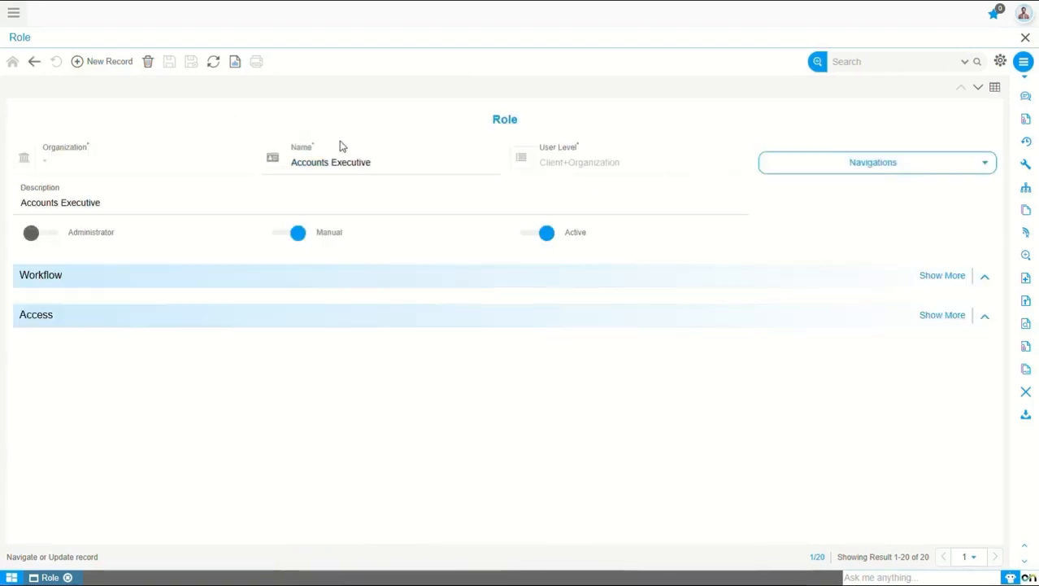
left_click(35, 63)
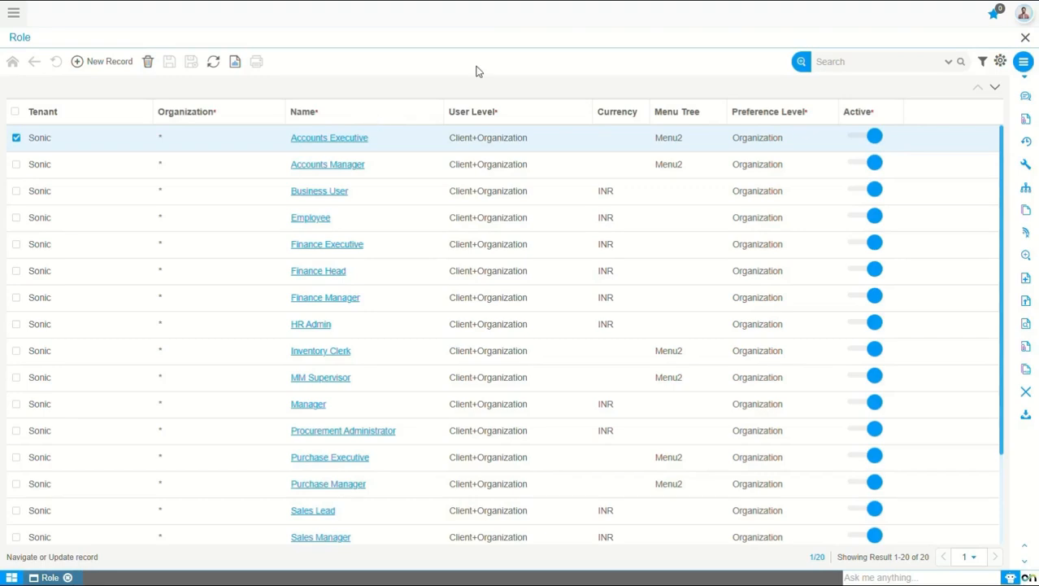
key("Down")
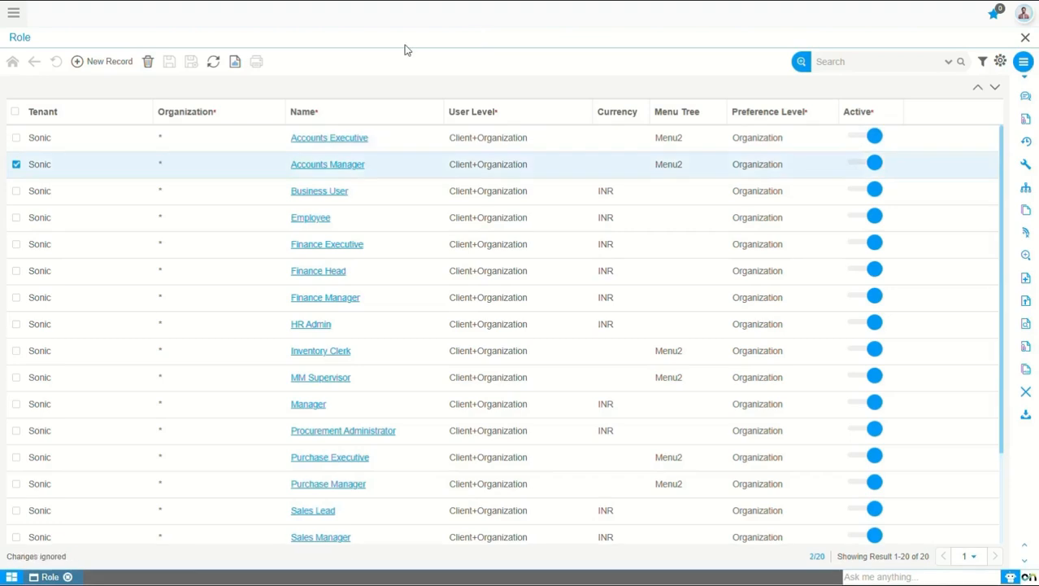
Step: Create a new role record named Sales Executive for organization *
left_click(105, 63)
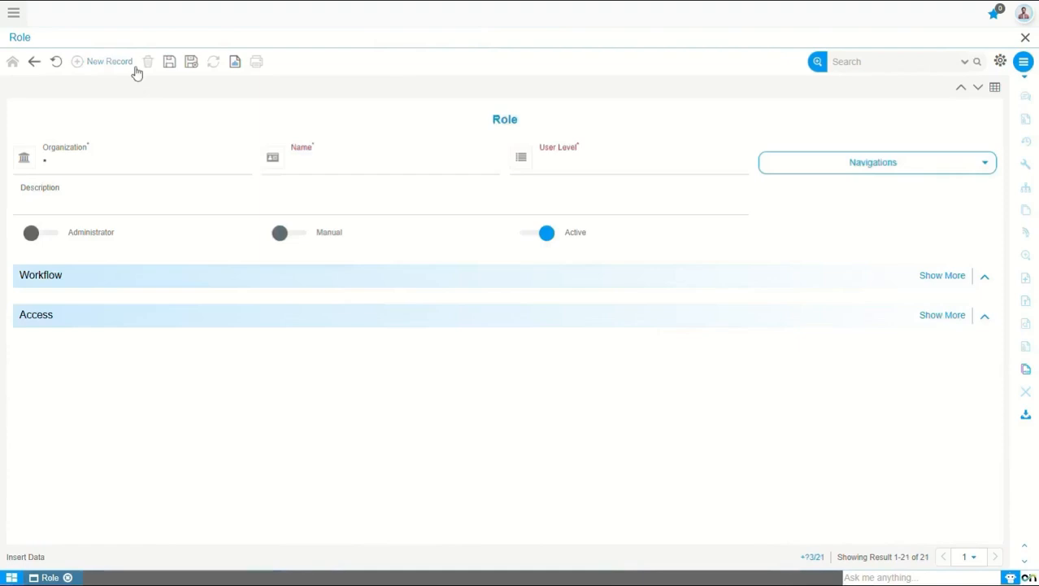
left_click(86, 162)
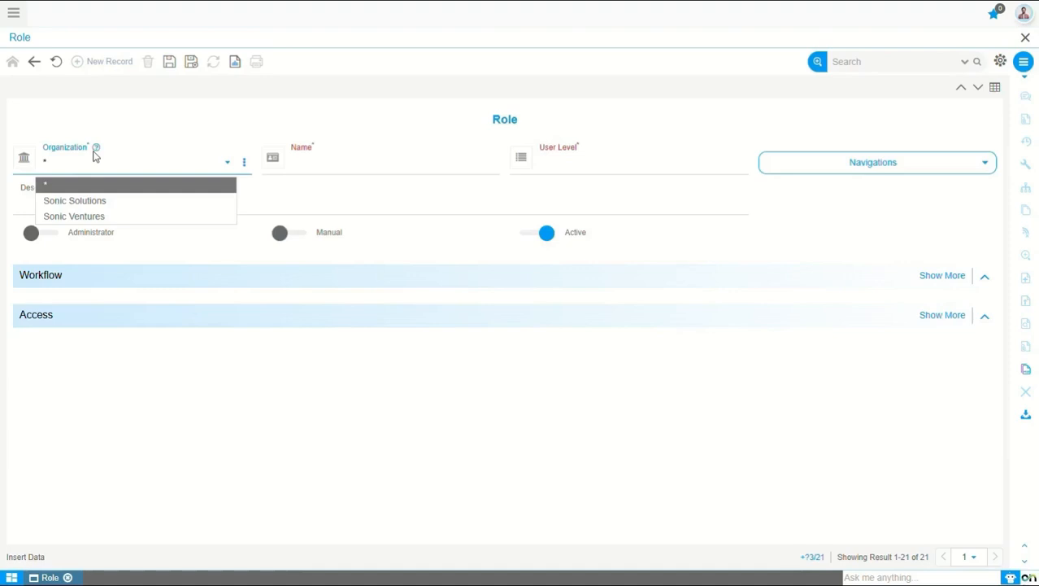
left_click(313, 159)
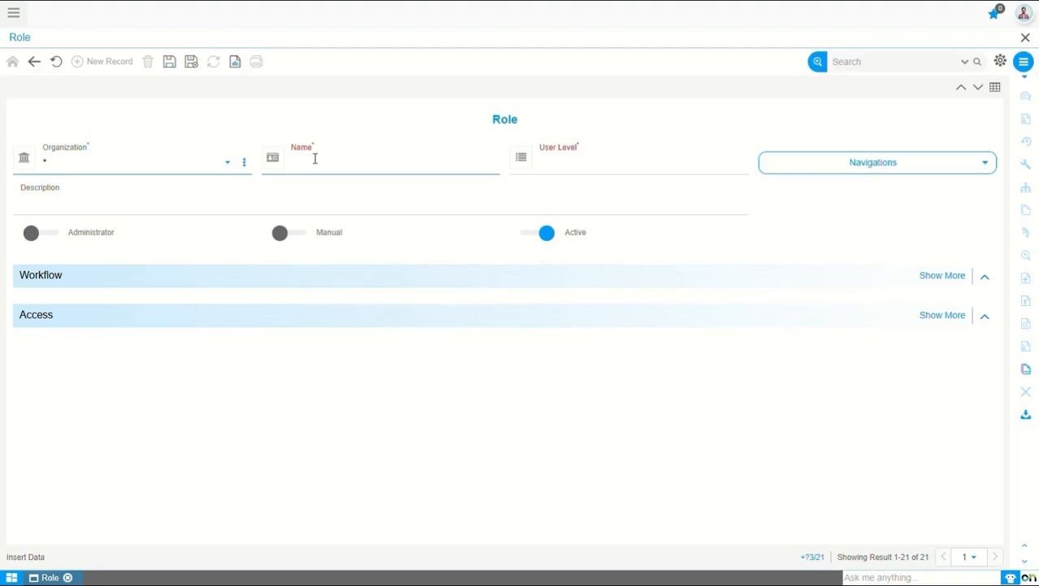
left_click(315, 159)
type("Sales Executive")
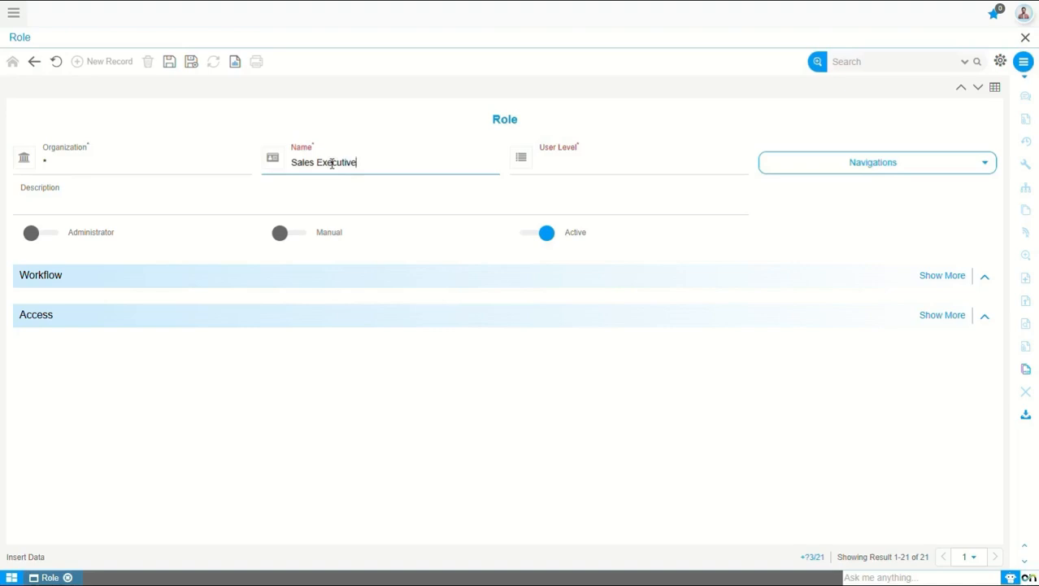
Step: Set the new role's User Level to Client+Organization and enable the Manual option
left_click(561, 168)
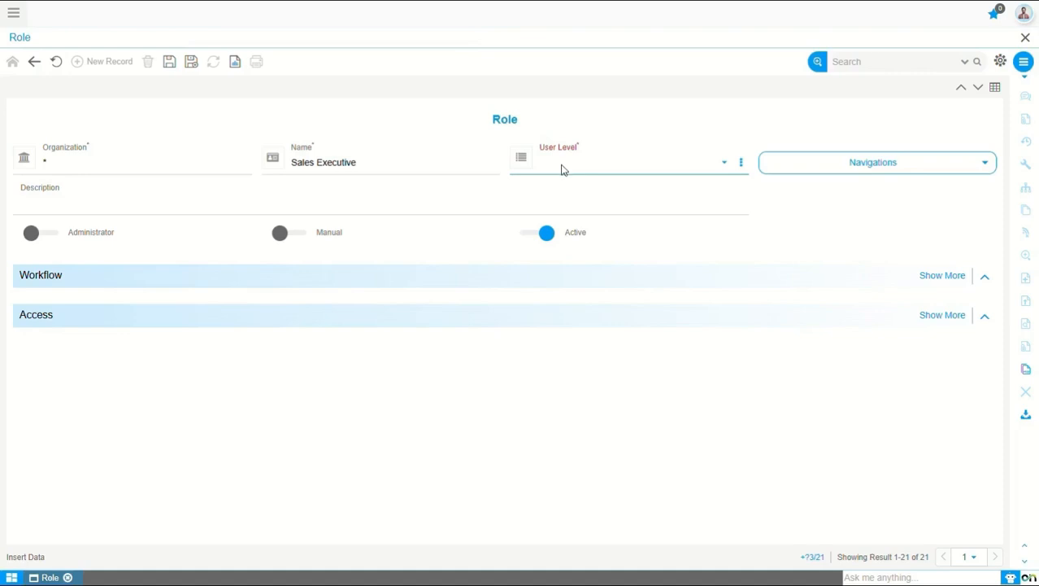
left_click(562, 168)
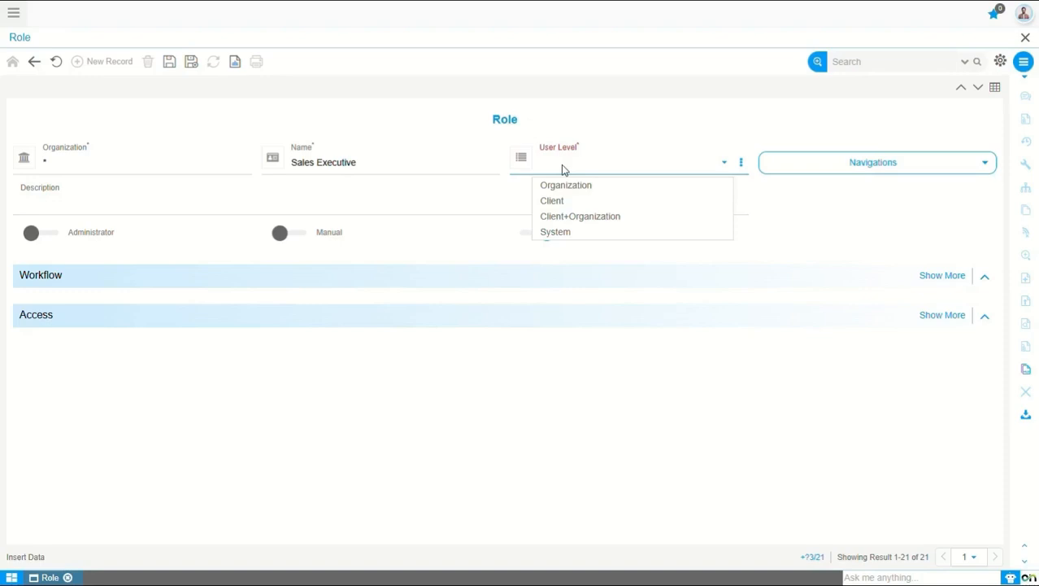
left_click(583, 218)
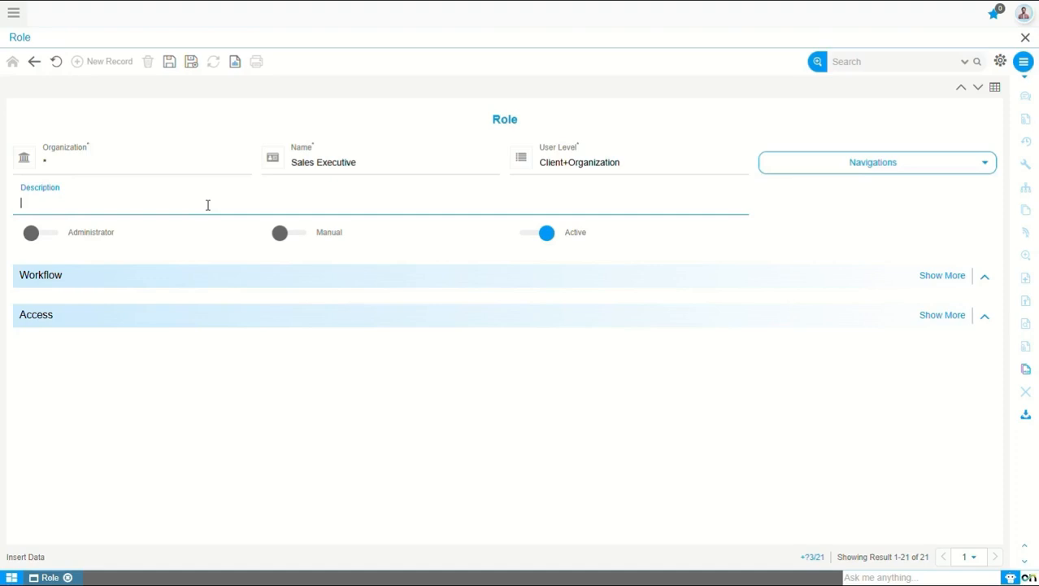
left_click(92, 236)
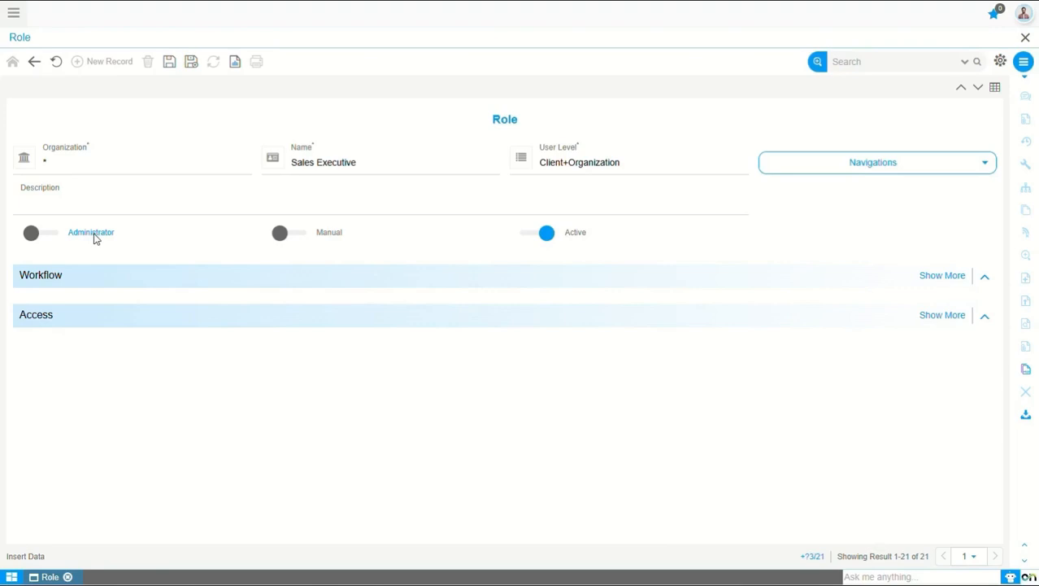
left_click(279, 236)
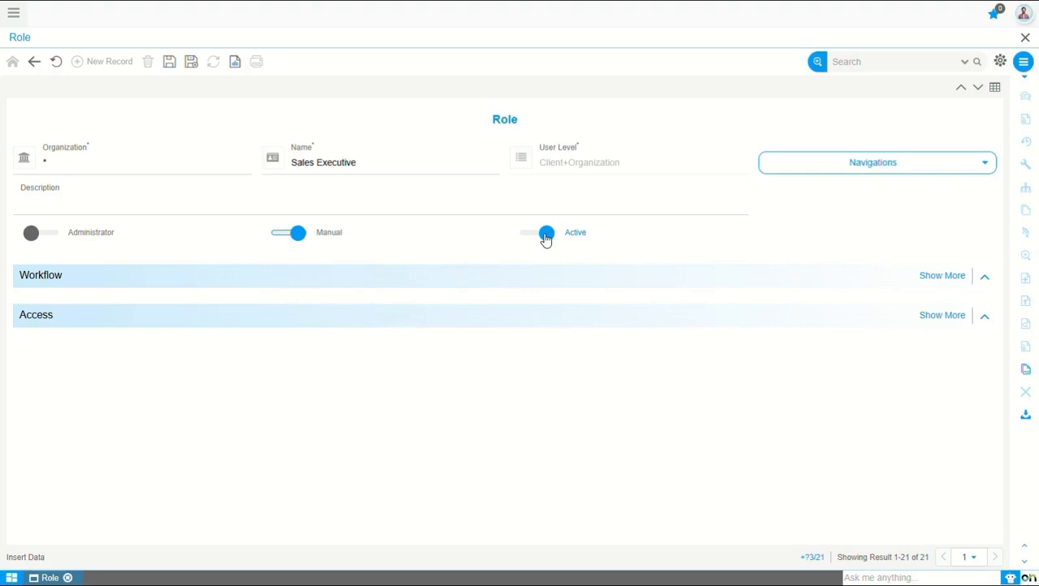
Step: Expand the role's Workflow section and examine its Currency, Approval Amount and Supervisor fields
left_click(62, 281)
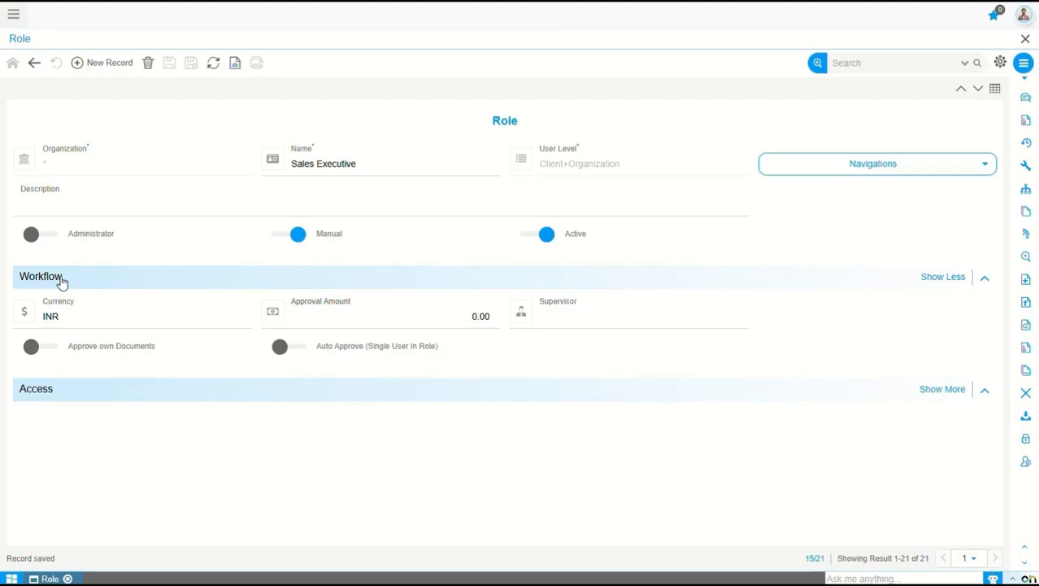
left_click(89, 321)
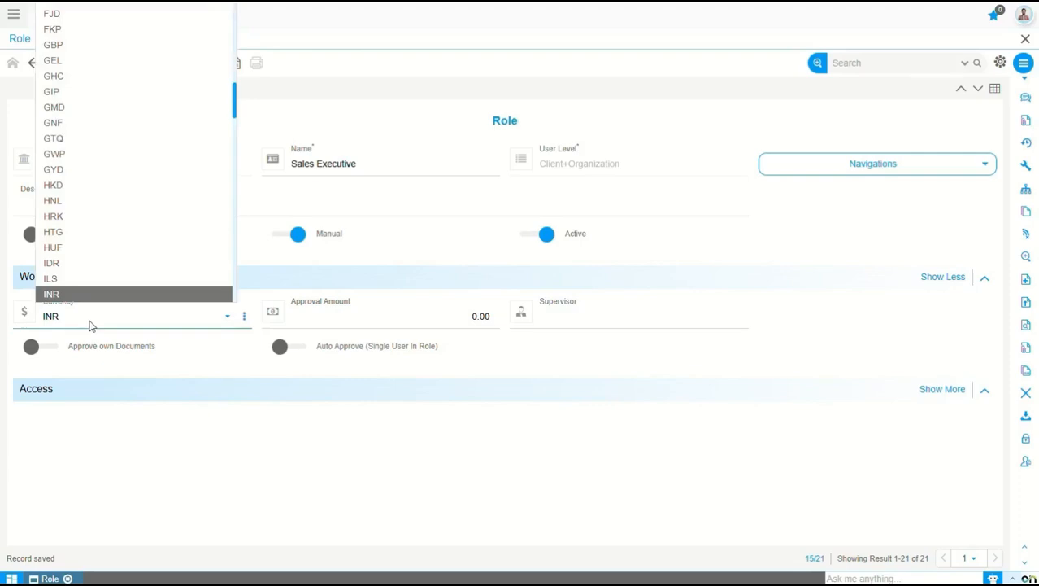
left_click(389, 320)
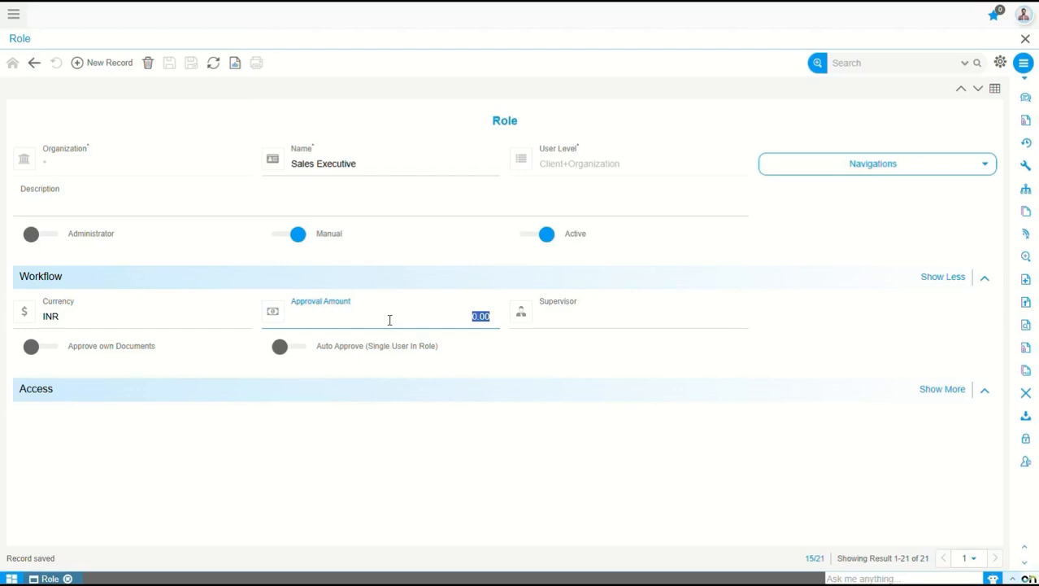
left_click(596, 318)
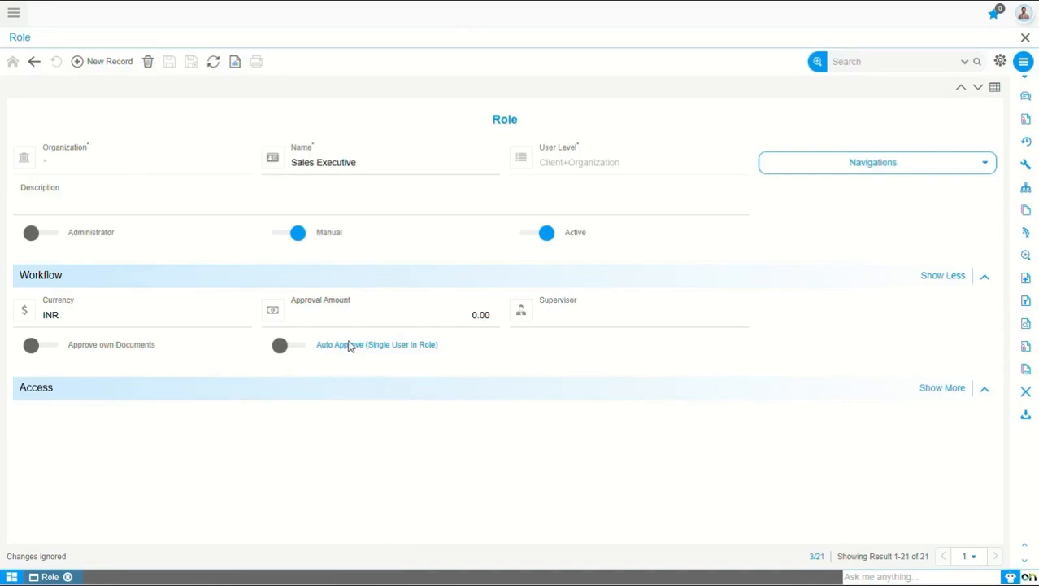
Step: Expand the role's Access section and set the Preference Level to Client
left_click(60, 393)
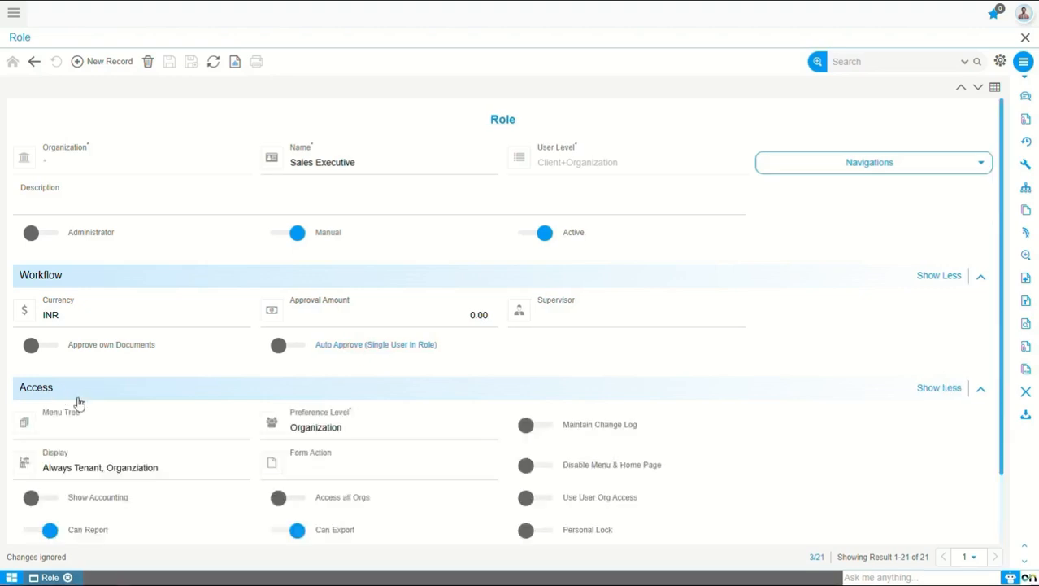
scroll(160, 406, "down", 2)
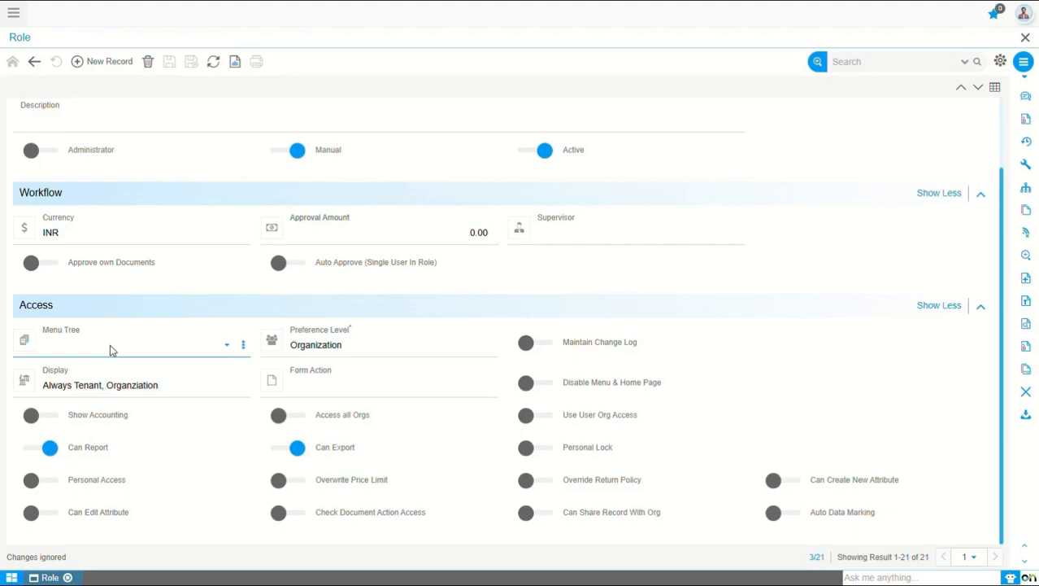
left_click(111, 345)
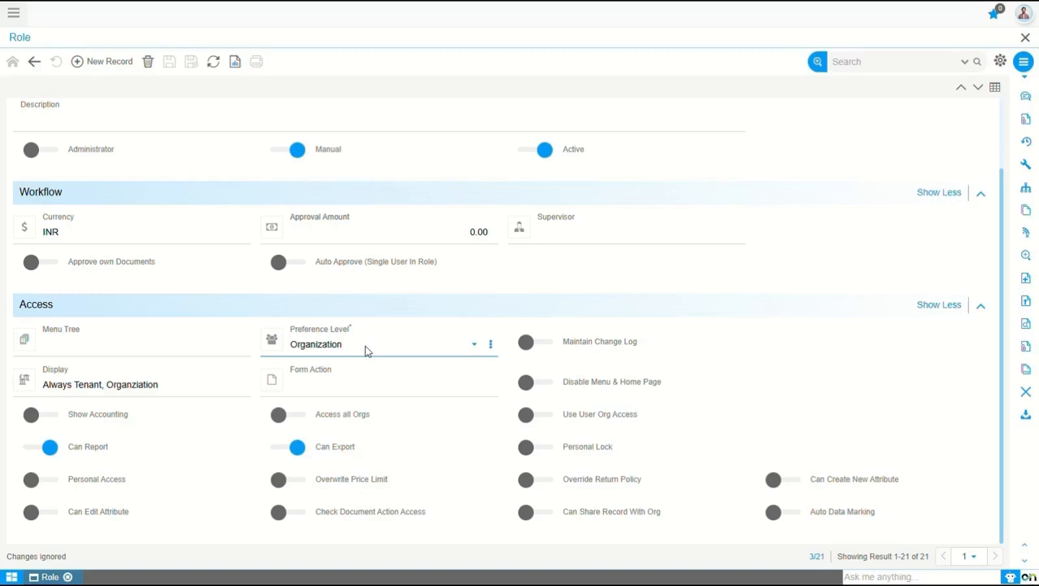
left_click(366, 349)
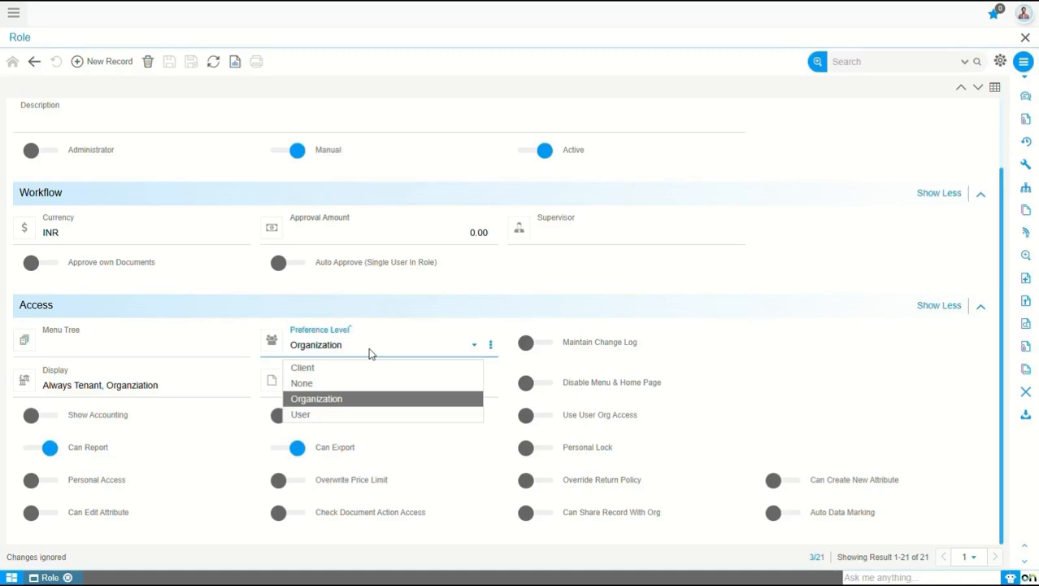
left_click(307, 369)
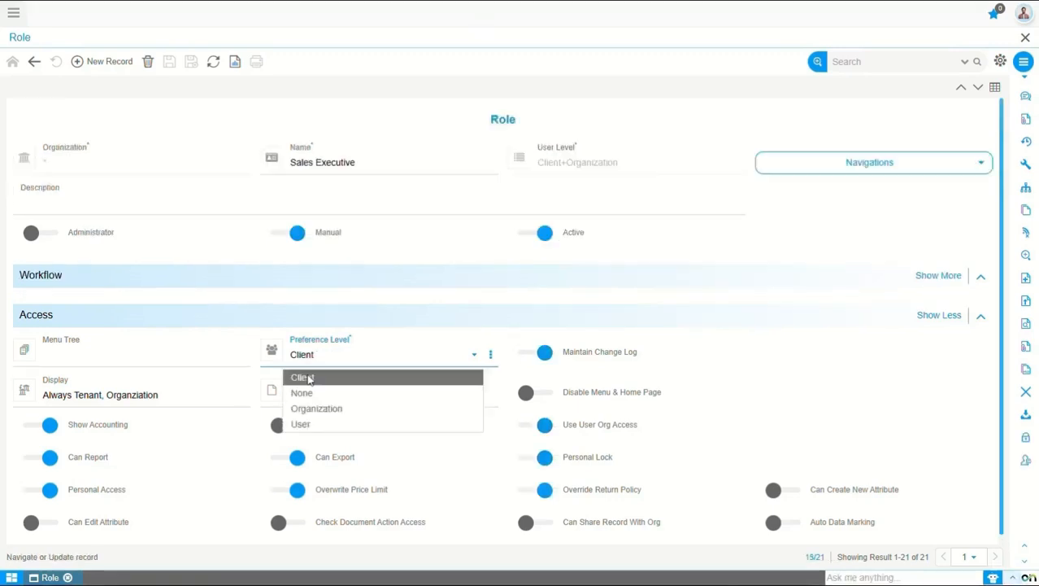
left_click(309, 378)
mouse_move(372, 341)
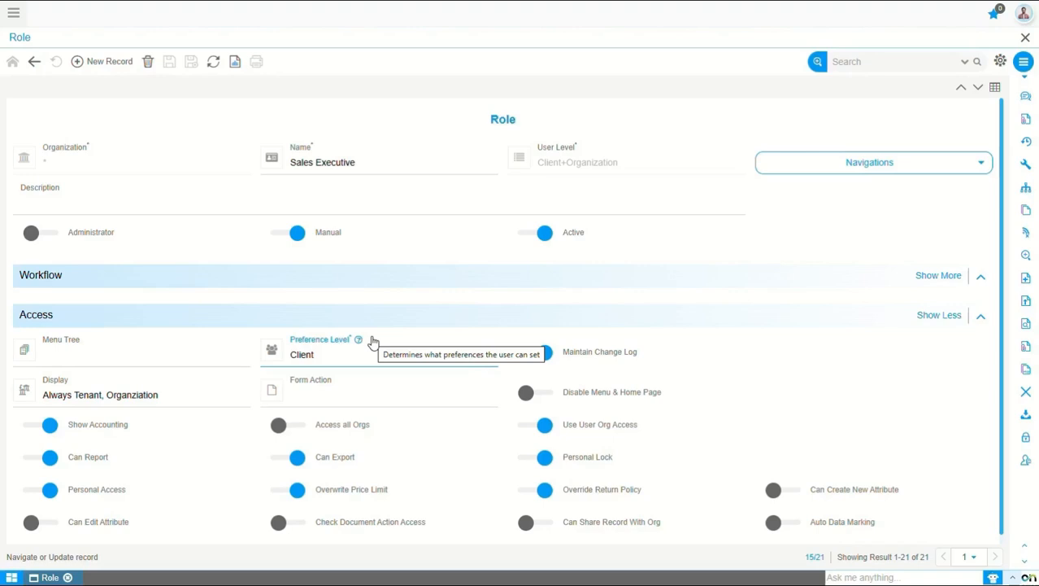
Step: Search for "sales" from the home page and open the Sales Order window
left_click(1024, 14)
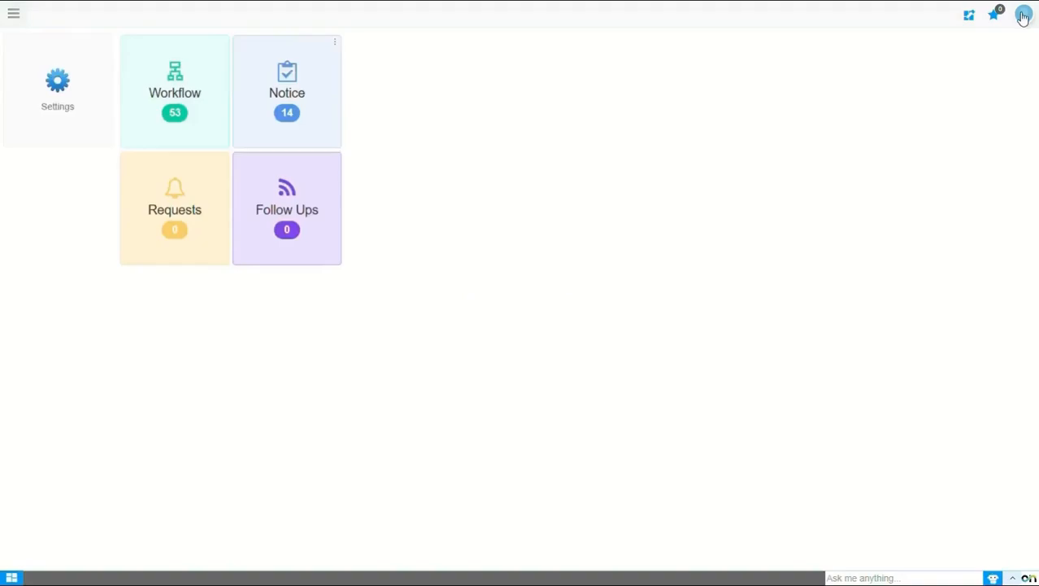
left_click(1024, 13)
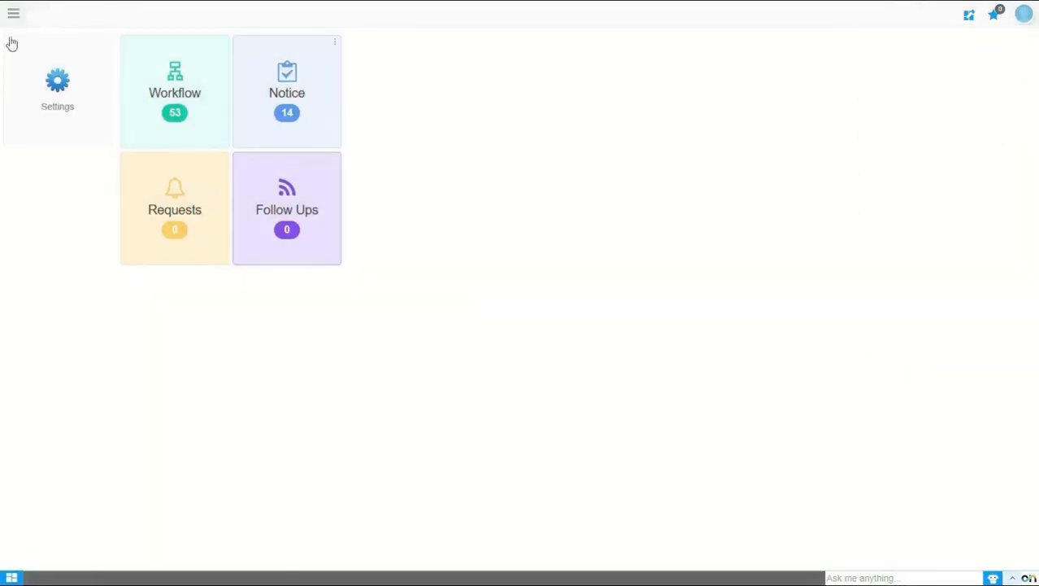
left_click(13, 13)
left_click(70, 47)
type("sales")
key("Return")
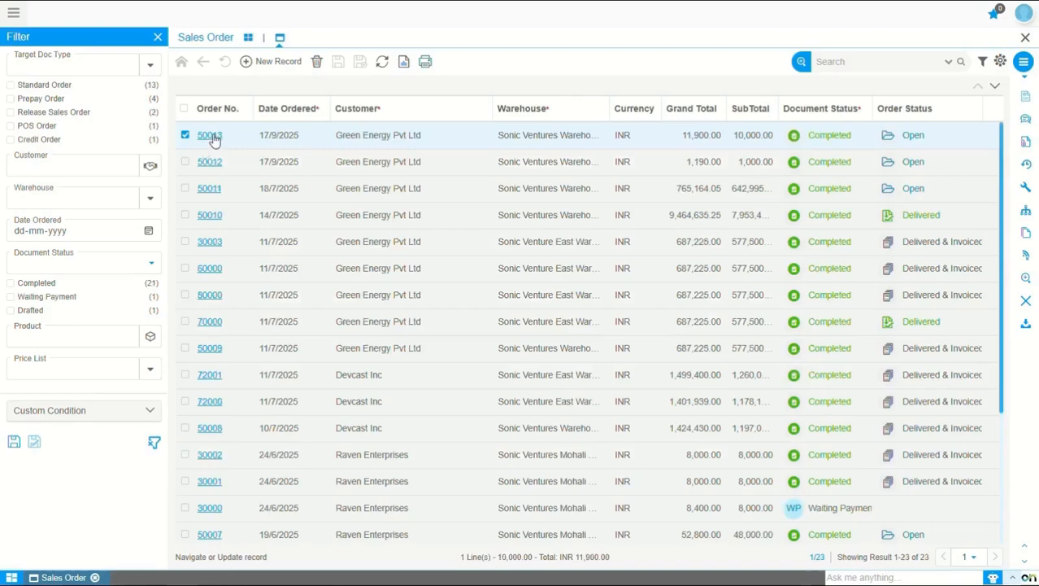
Step: Open the first Green Energy Pvt Ltd sales order and bring up the value preference settings of its Customer field
left_click(228, 153)
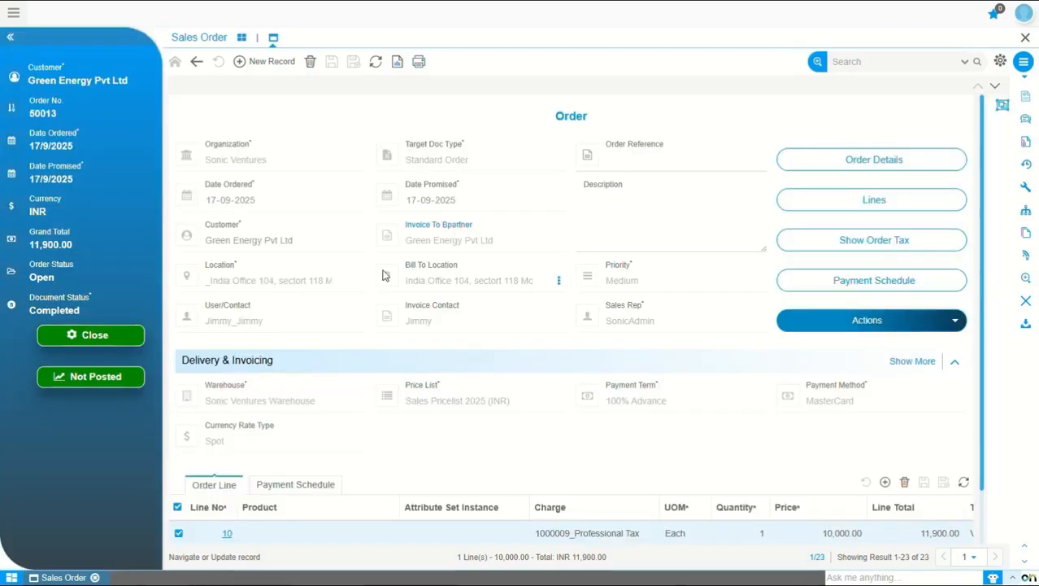
left_click(360, 241)
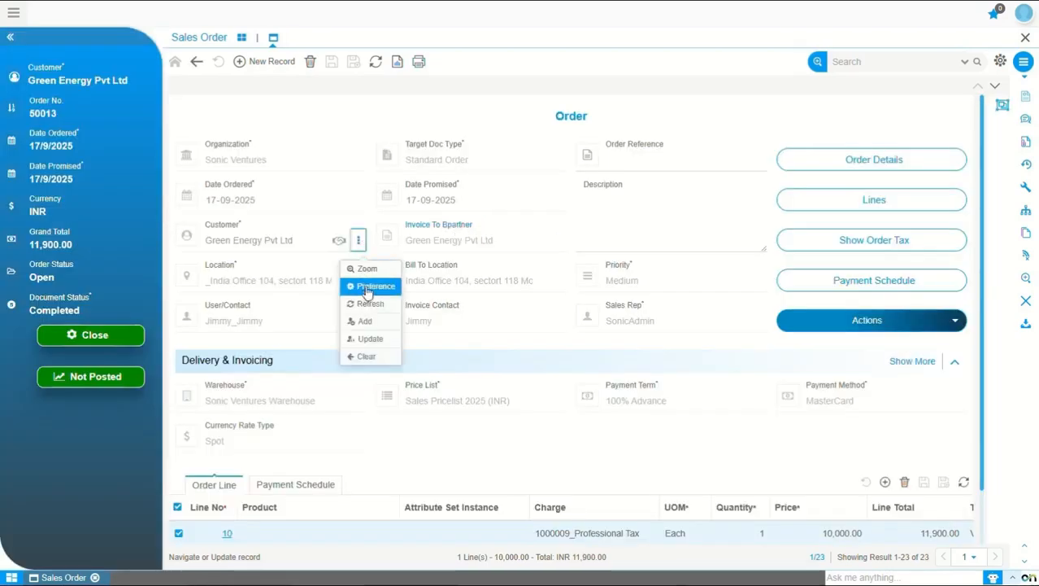
left_click(370, 290)
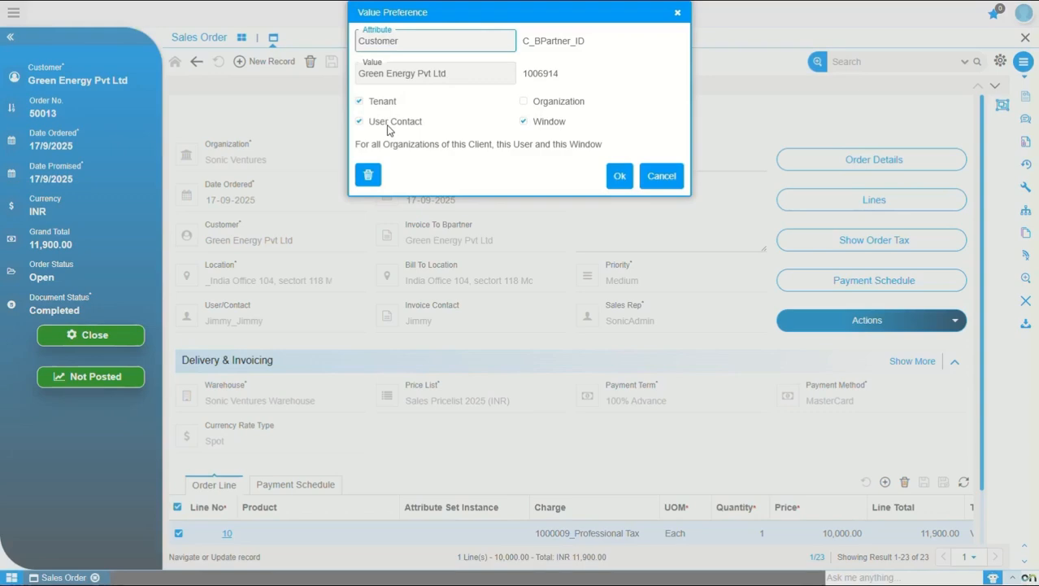
Step: Try switching the Organization, User Contact and Window scopes of the Customer value preference, returning each to its original setting
left_click(524, 102)
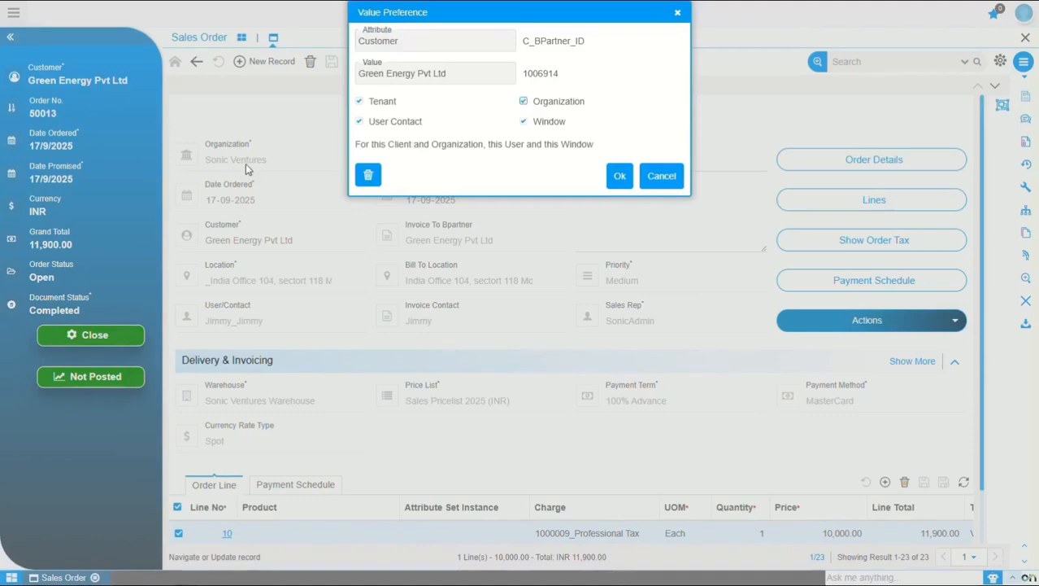
left_click(524, 102)
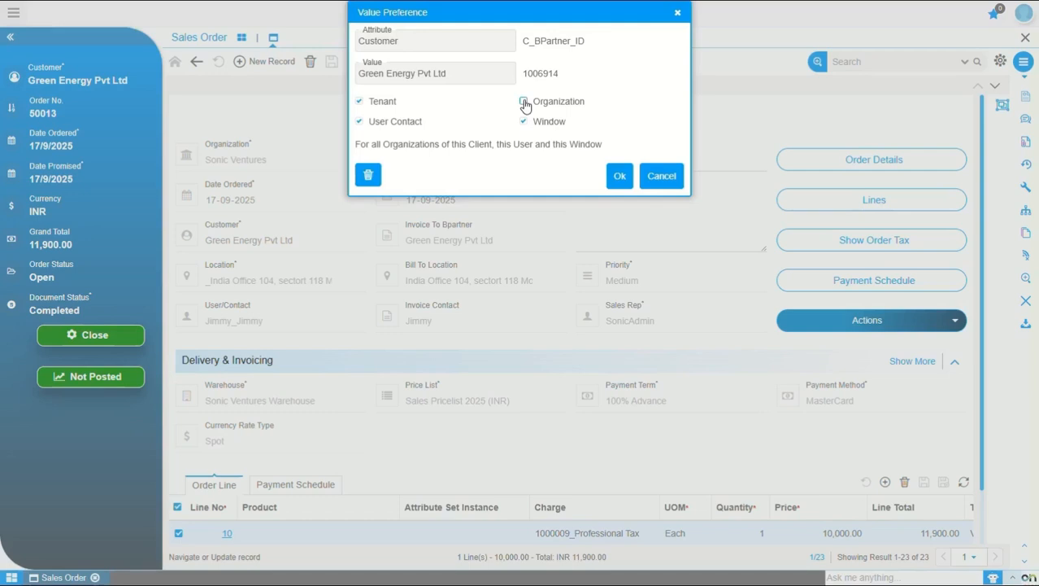
left_click(359, 121)
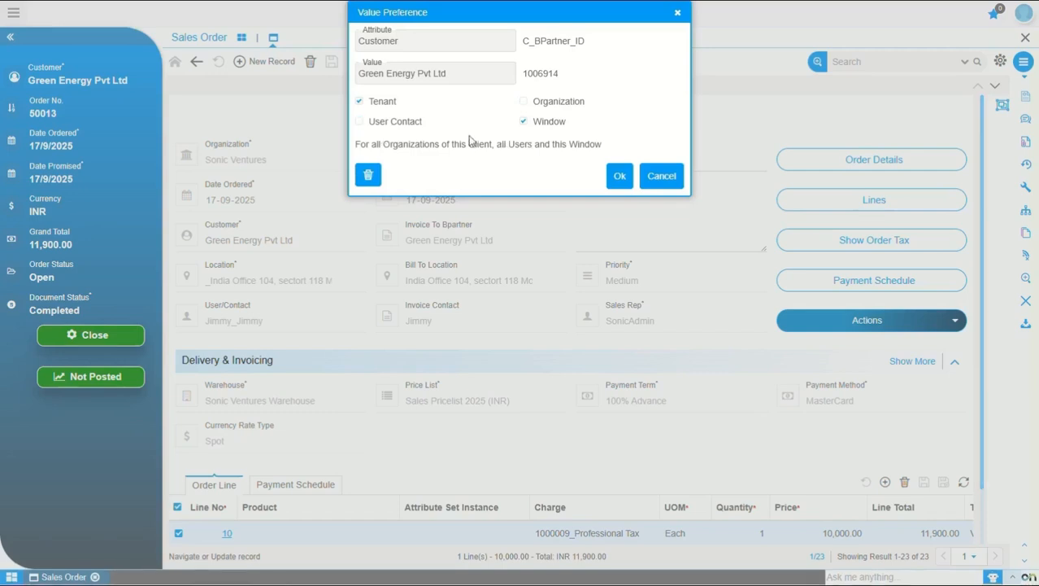
left_click(360, 121)
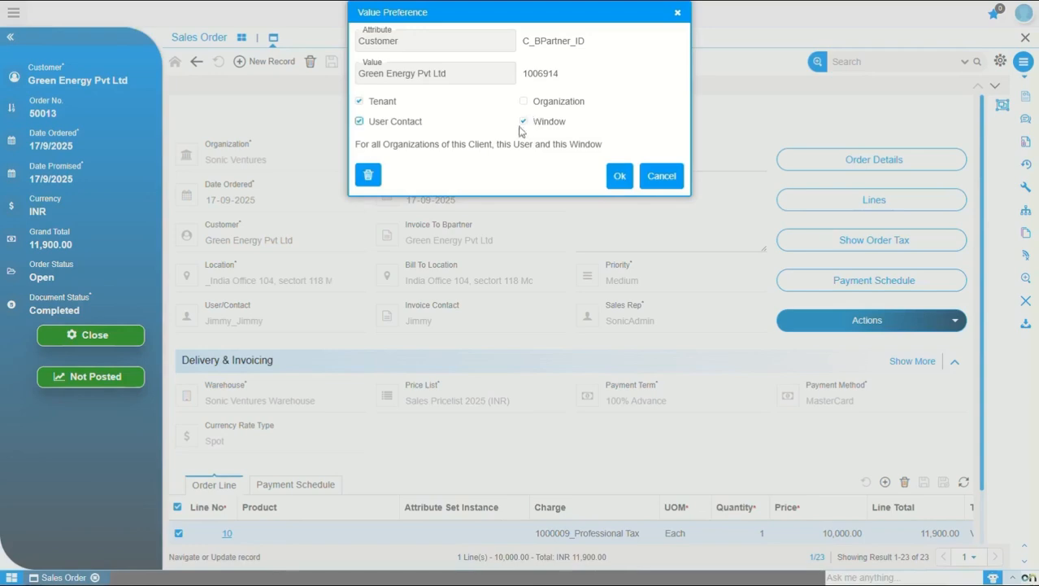
left_click(525, 121)
left_click(524, 121)
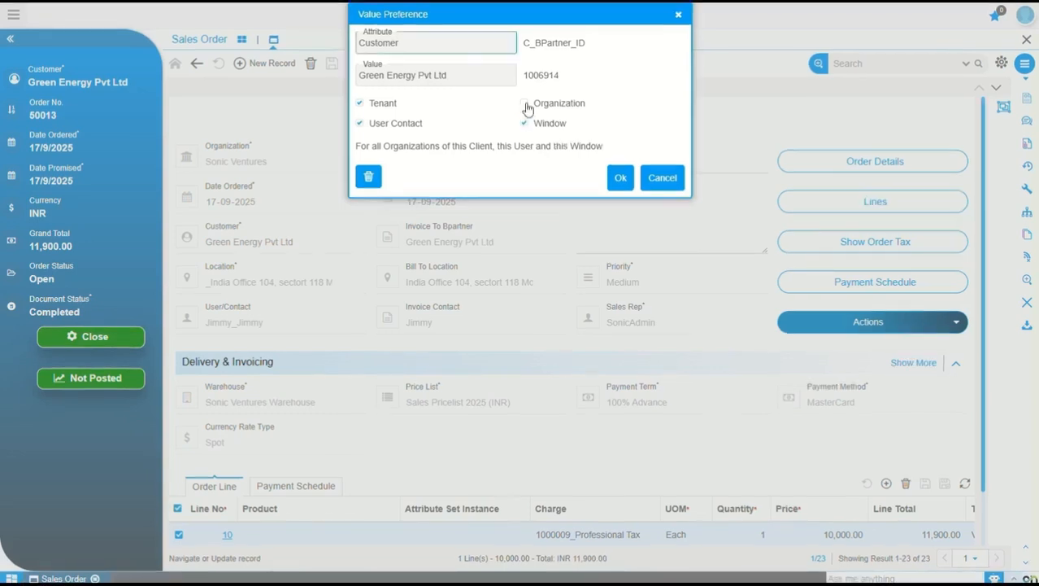
Step: Re-enable the Organization scope of the Customer value preference, save the preference and dismiss the message
left_click(525, 105)
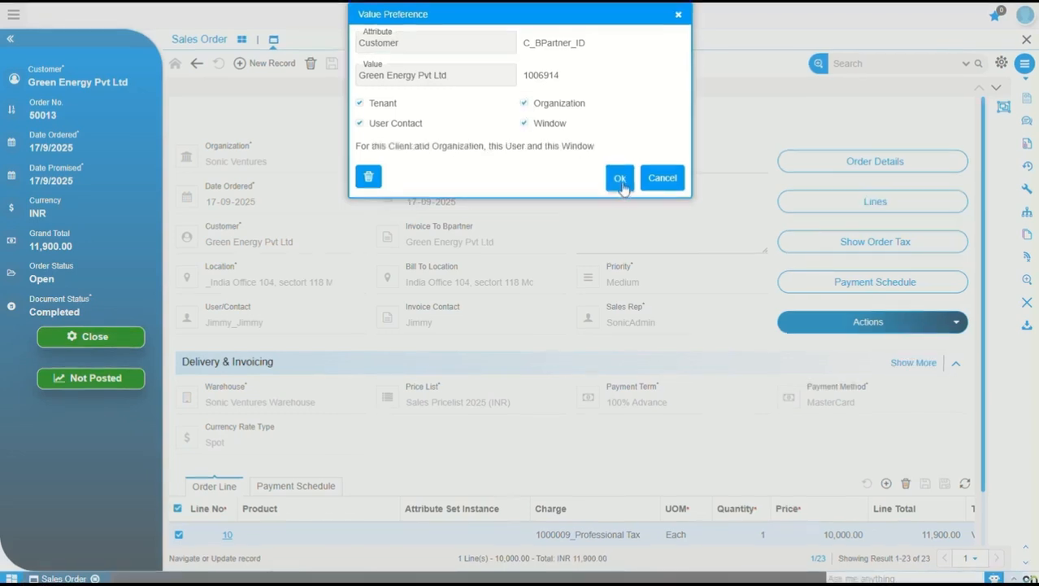
left_click(620, 177)
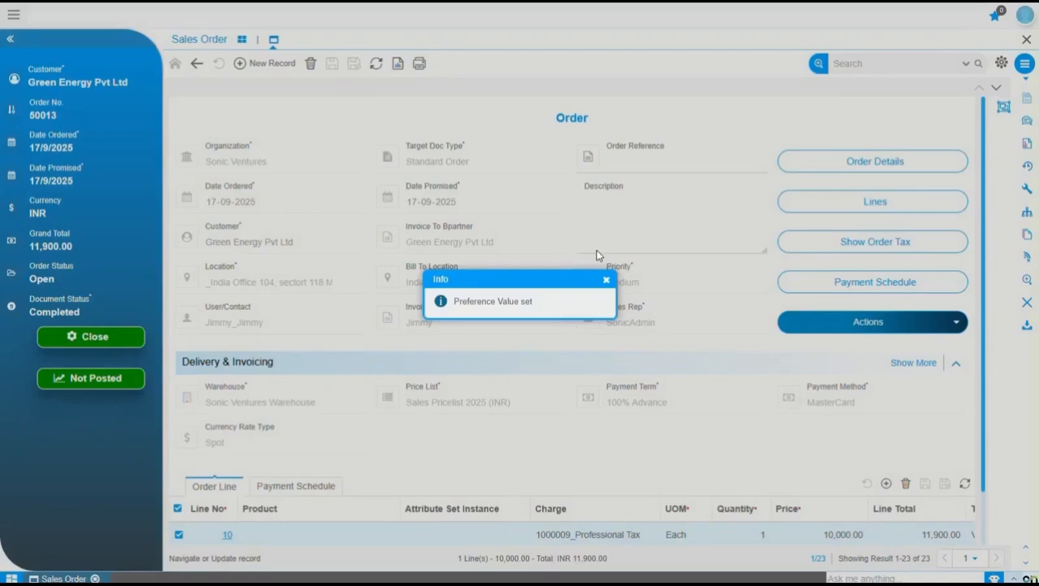
left_click(606, 279)
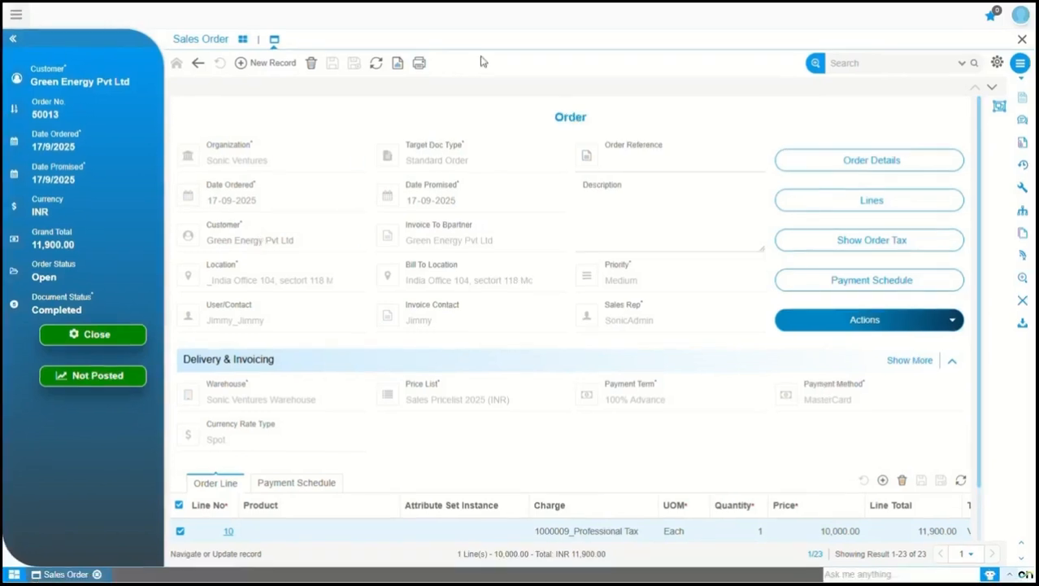
Step: Reopen the Customer field's value preference and delete the saved preference
left_click(361, 243)
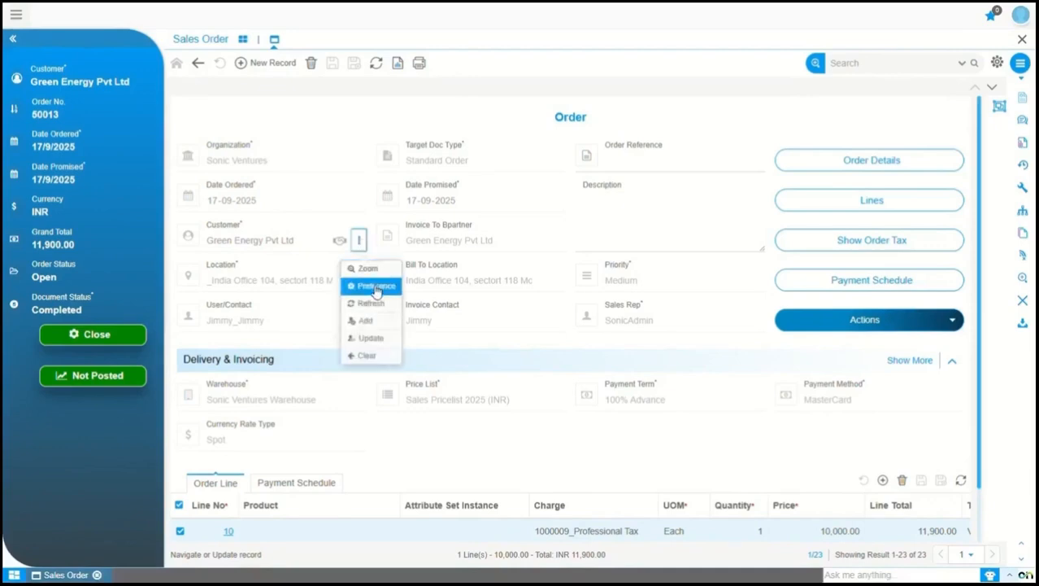
left_click(375, 286)
left_click(369, 177)
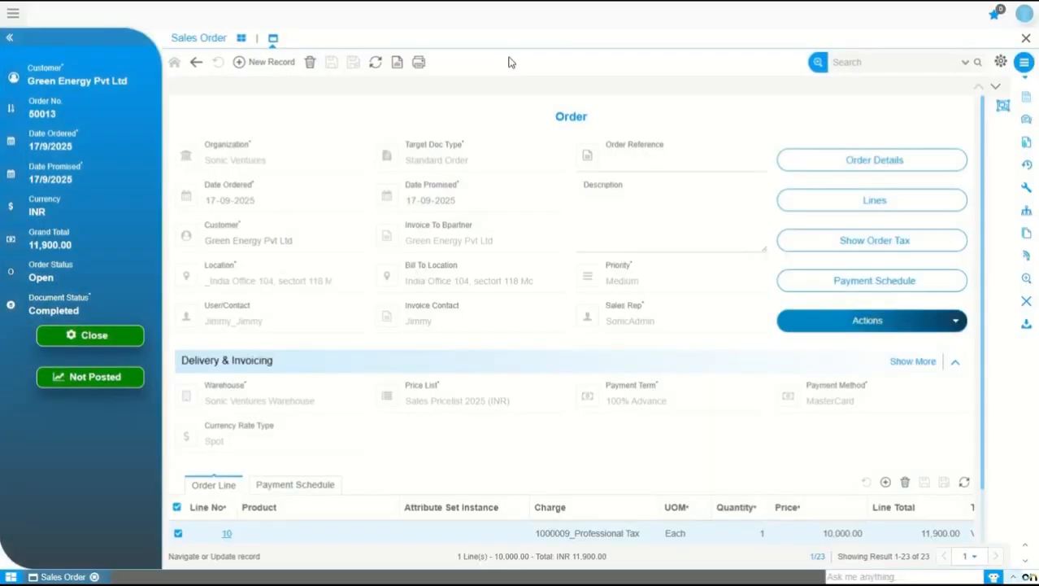
Step: Log out of the sales user's session and log back in with the administrator account
left_click(1025, 16)
left_click(886, 342)
left_click(779, 389)
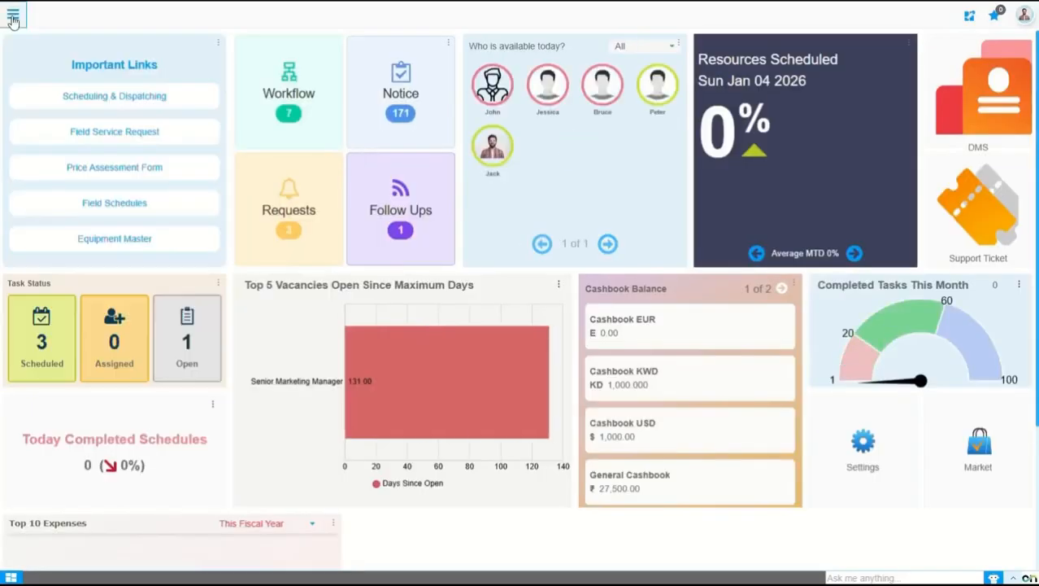
Step: Search for "role", open the Role(New) window and bring up the Sales Executive role
left_click(13, 14)
type("role")
left_click(41, 106)
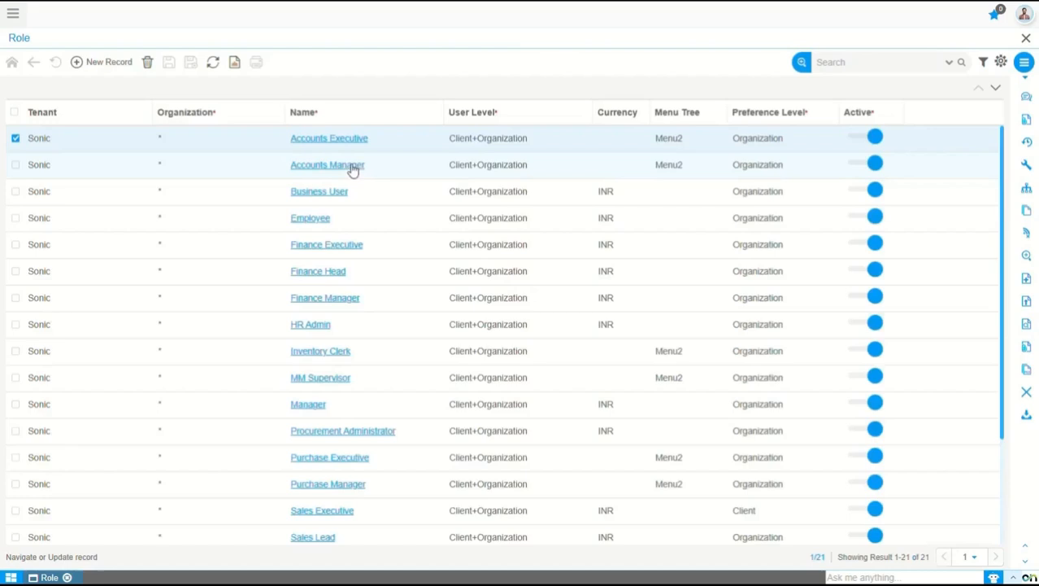
left_click(316, 512)
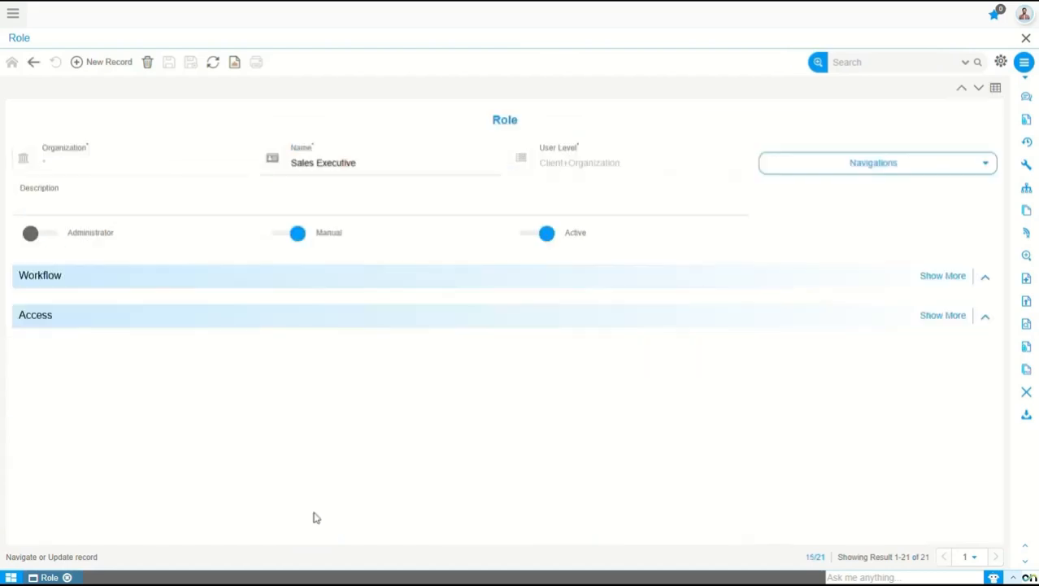
Step: Set the Sales Executive role's Preference Level to Organization and save the record
left_click(329, 358)
left_click(338, 409)
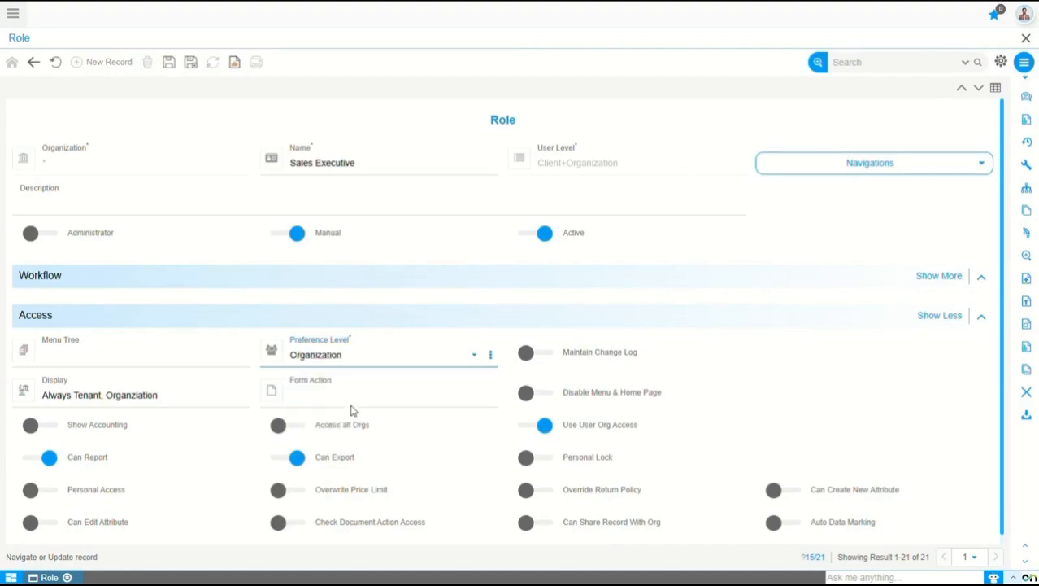
left_click(170, 66)
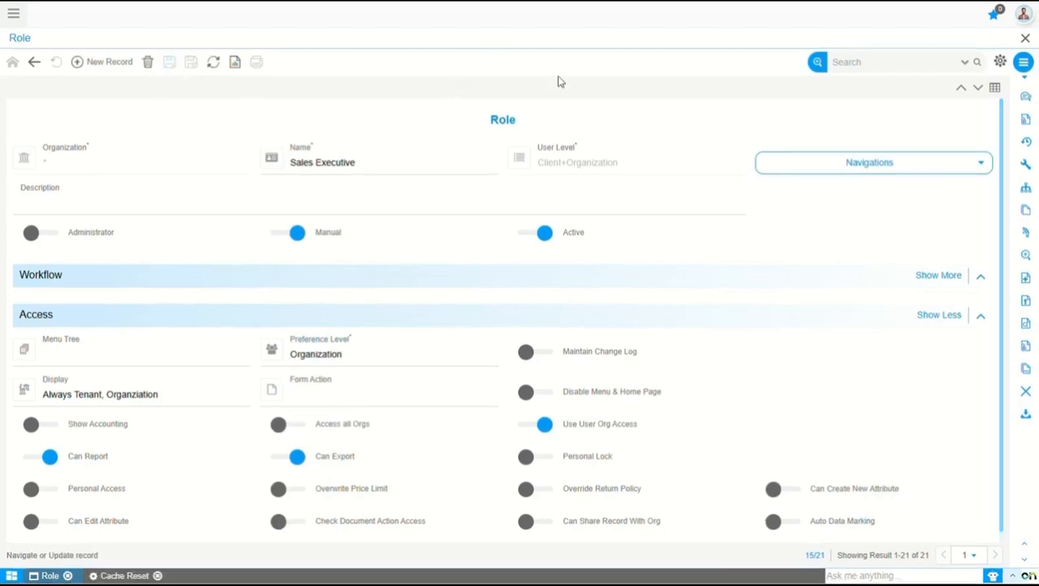
Step: Switch from the administrator session to the sales user's account and open the records view of the Sales Order window
left_click(1022, 14)
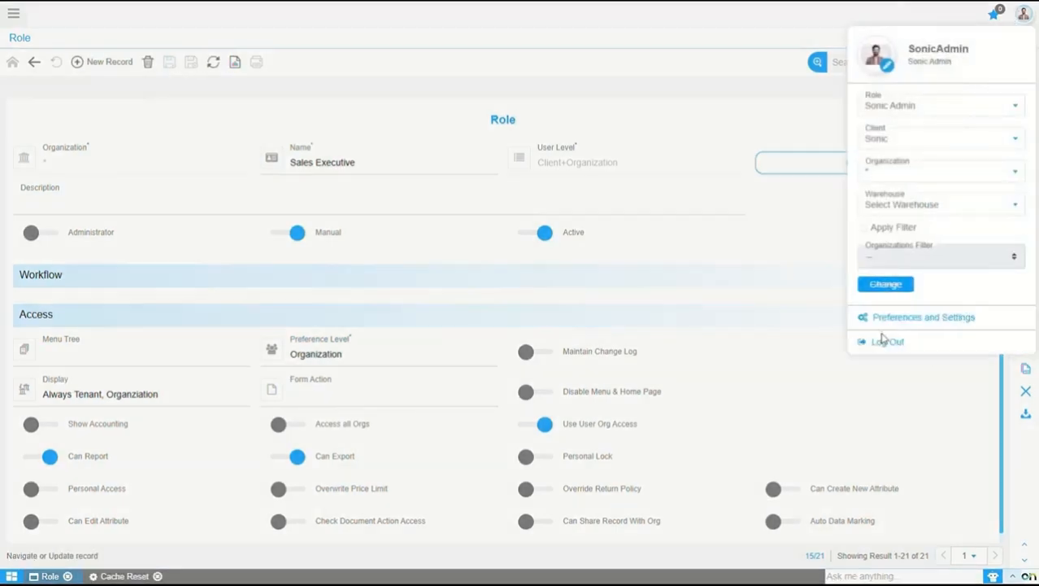
left_click(879, 340)
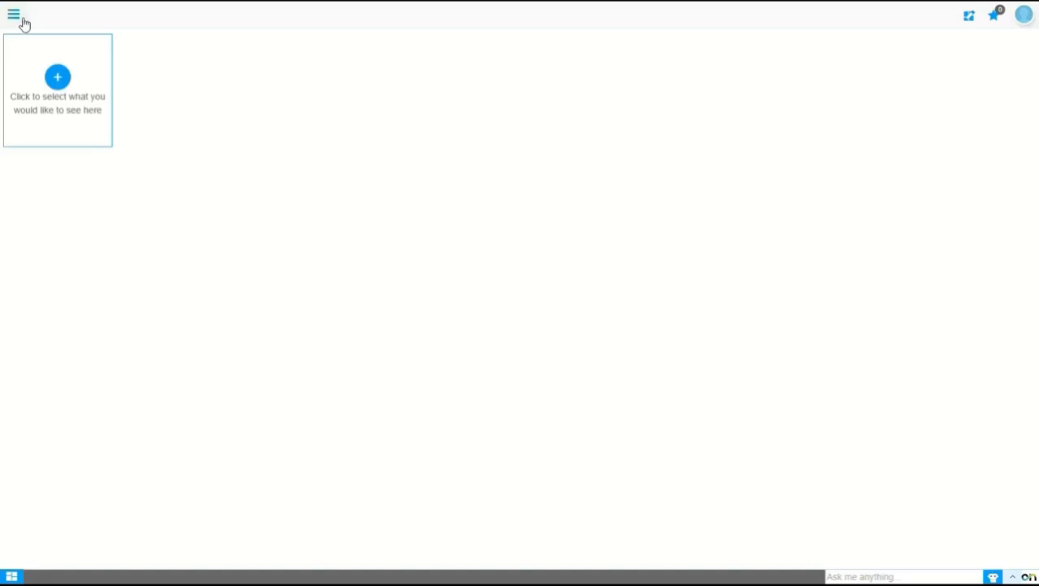
left_click(13, 15)
type("sales or")
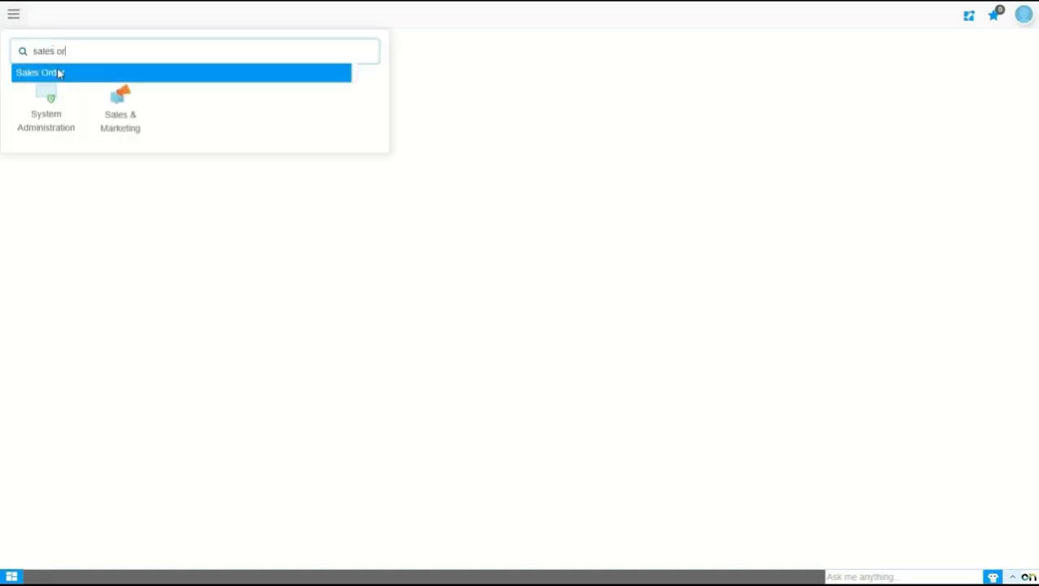
left_click(59, 71)
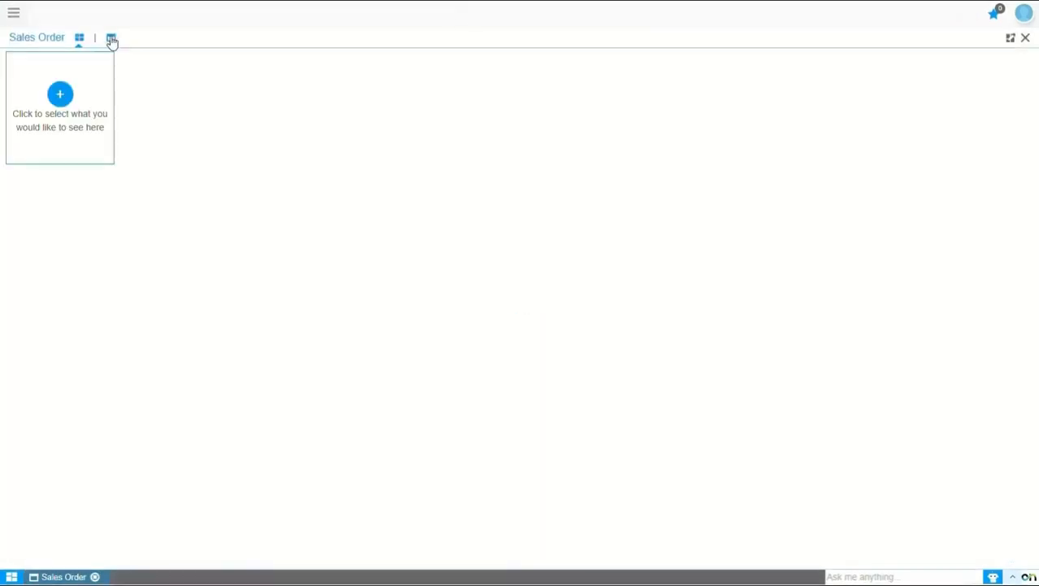
left_click(110, 38)
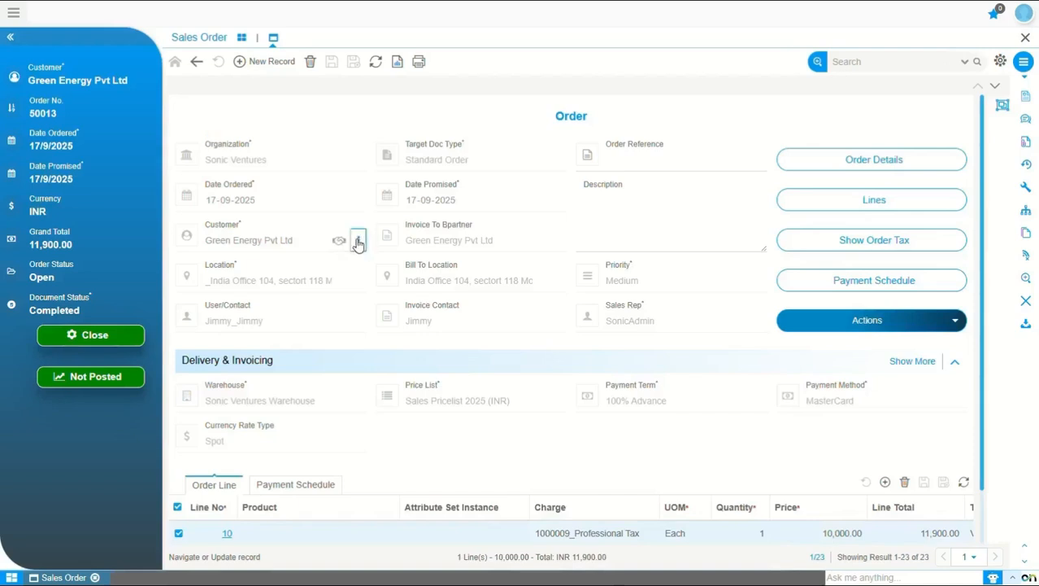
Step: Review the value preference scopes offered for the Customer field of the Green Energy Pvt Ltd order, then cancel
left_click(358, 240)
left_click(373, 290)
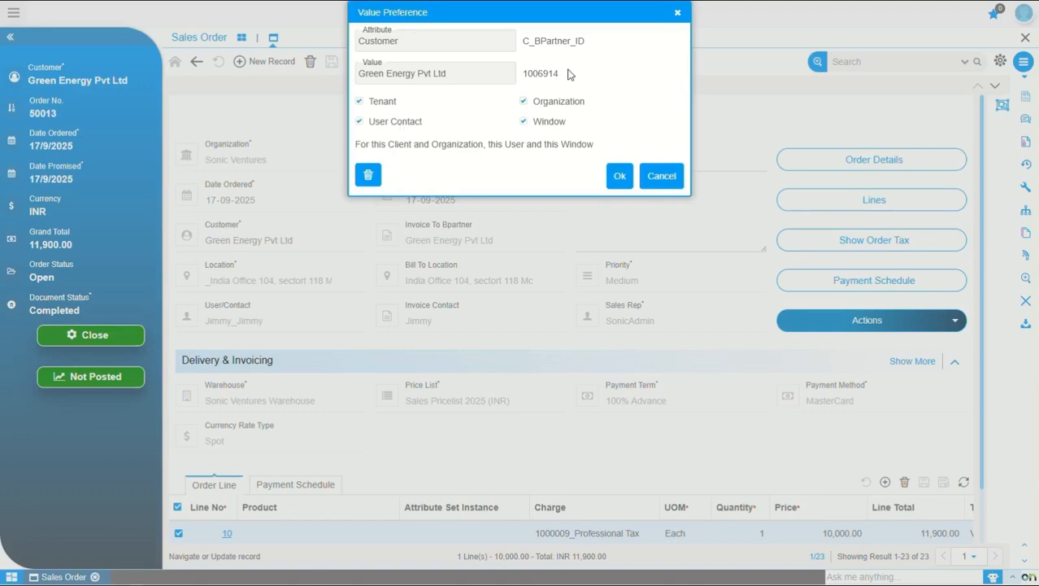
left_click(663, 177)
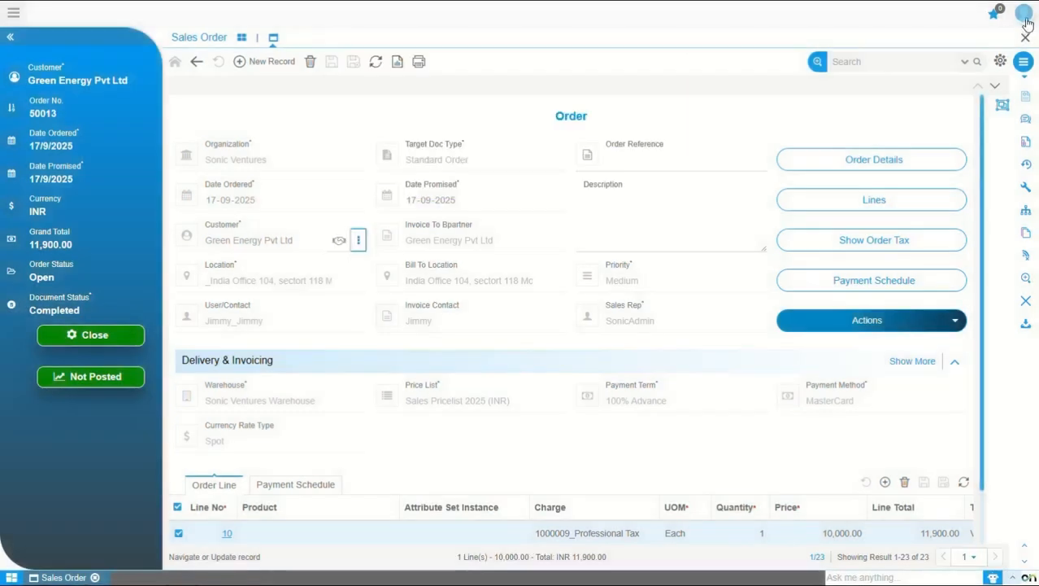
Step: Switch back to the administrator account and open the Role(New) window by searching for "role"
left_click(891, 342)
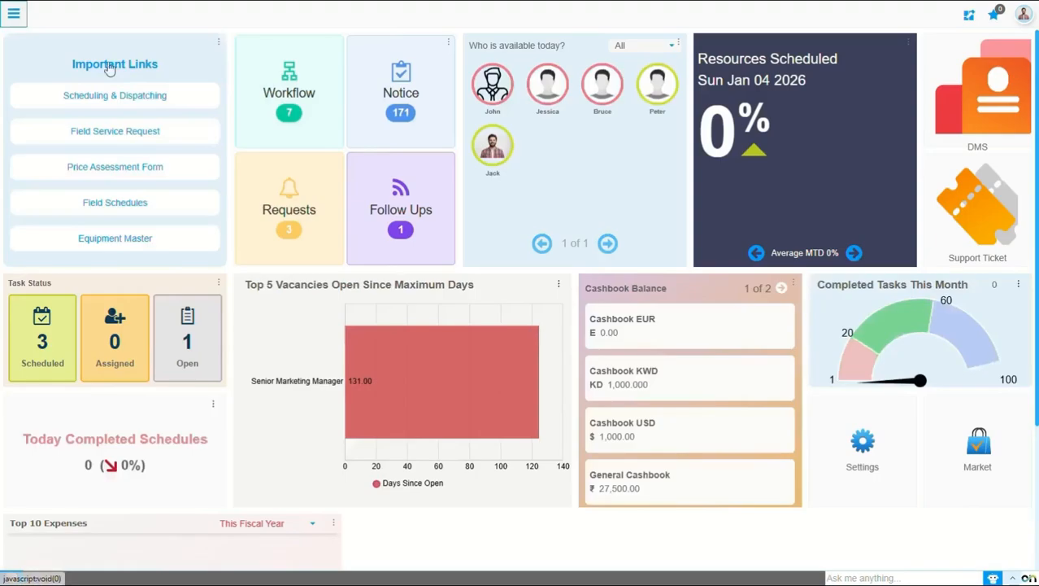
left_click(13, 14)
left_click(54, 50)
type("role")
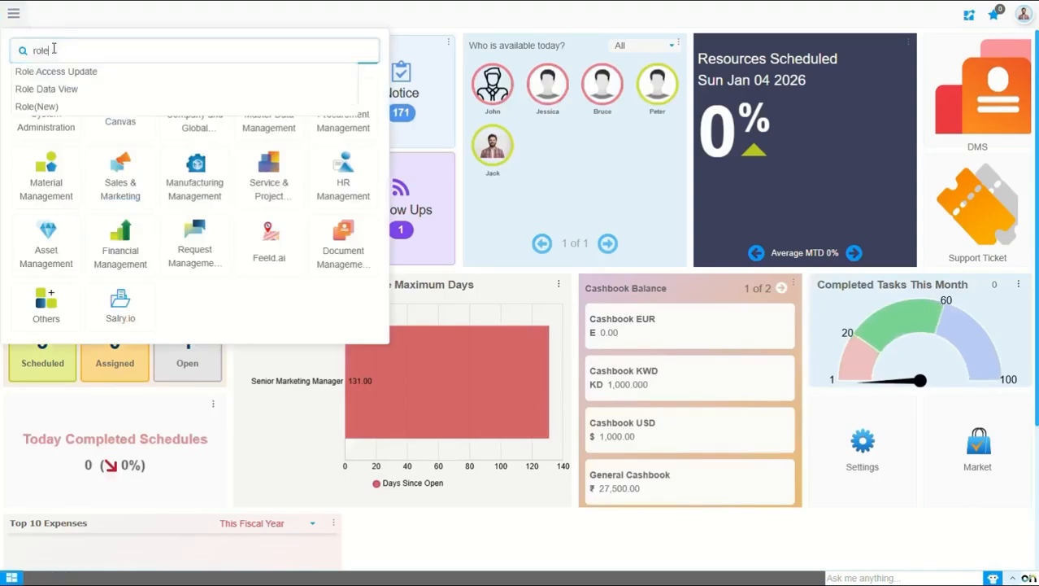
left_click(24, 107)
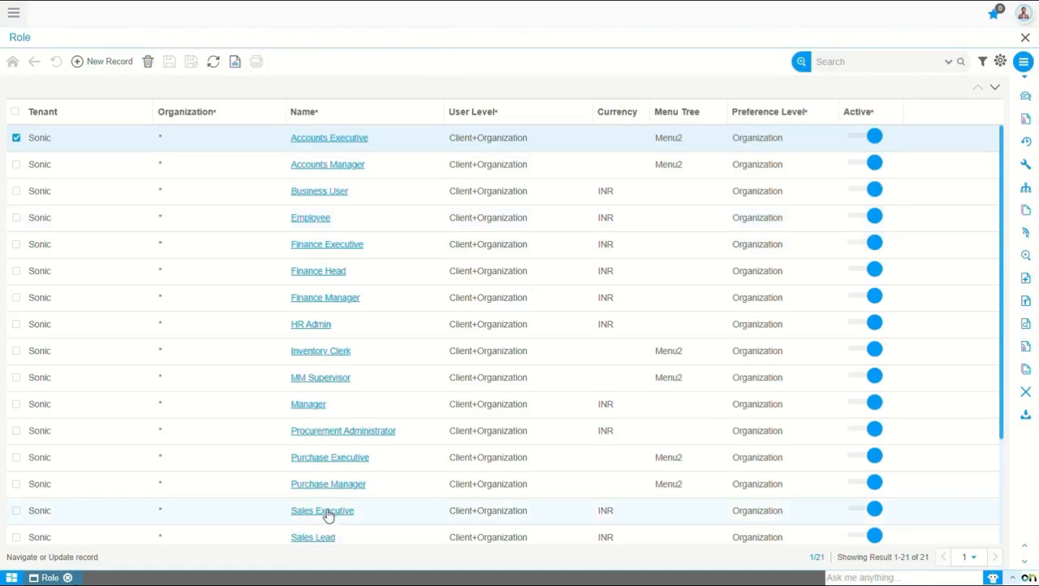
Step: Open the Sales Executive role, set its Preference Level to User and save the record
left_click(328, 512)
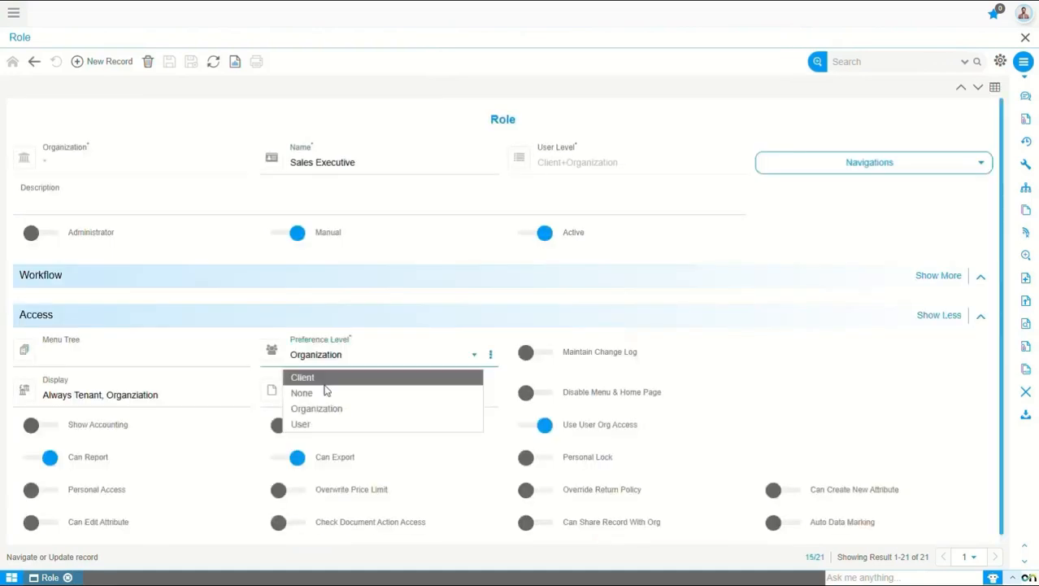
left_click(300, 424)
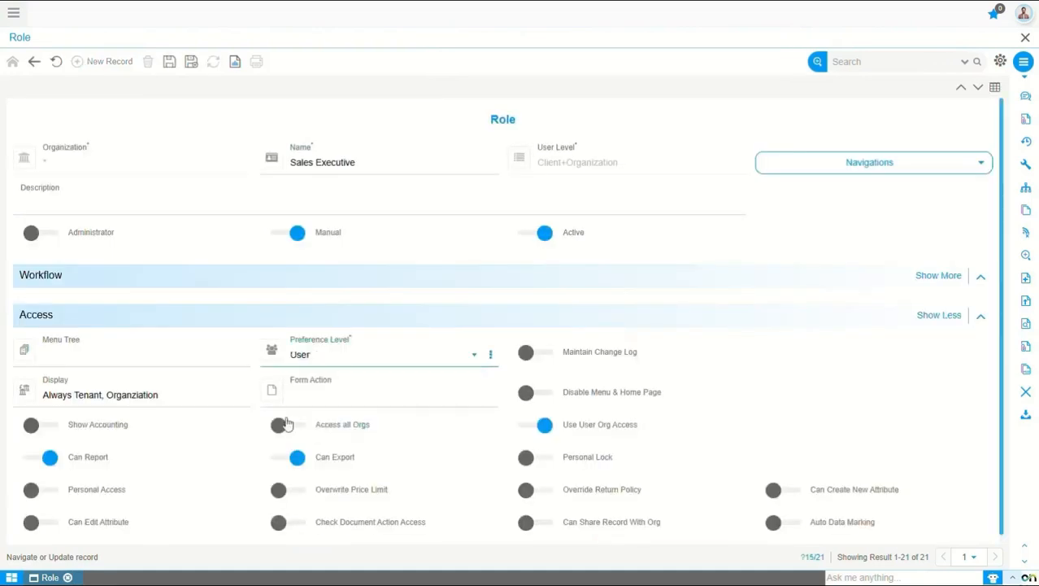
left_click(170, 64)
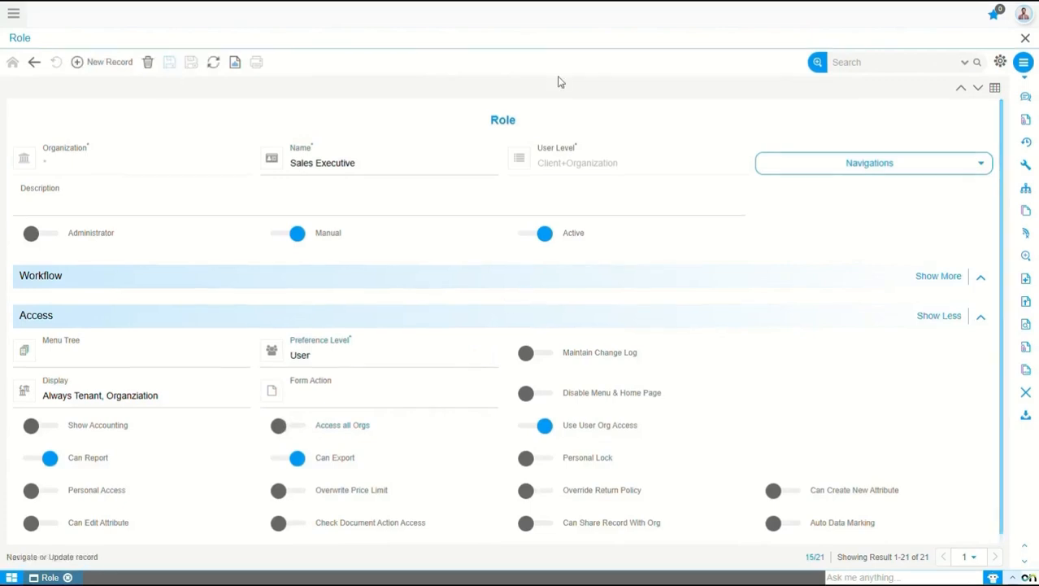
Step: Log out of the administrator session and log in with the sales user's account
left_click(1024, 15)
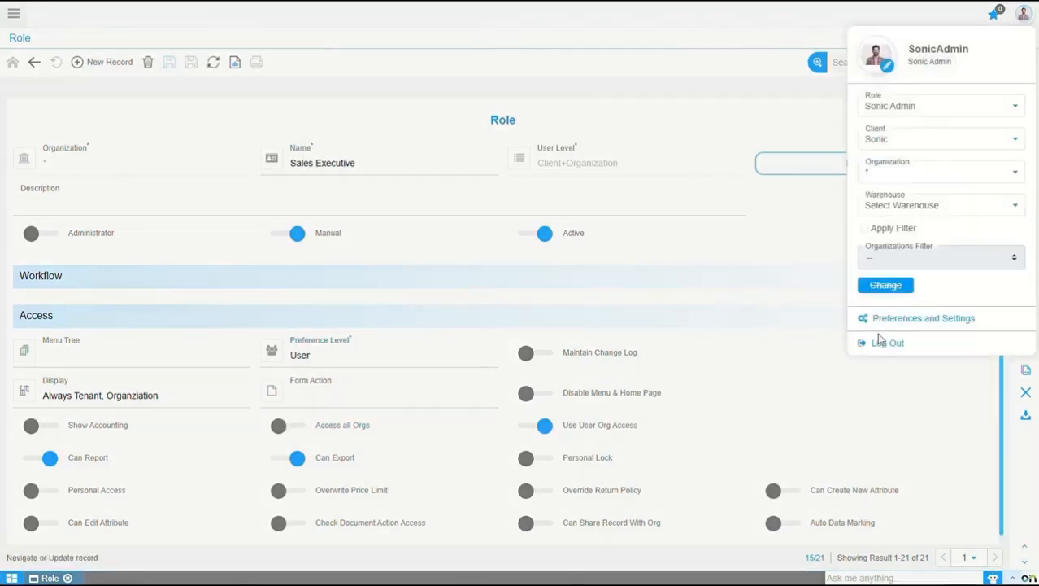
left_click(882, 343)
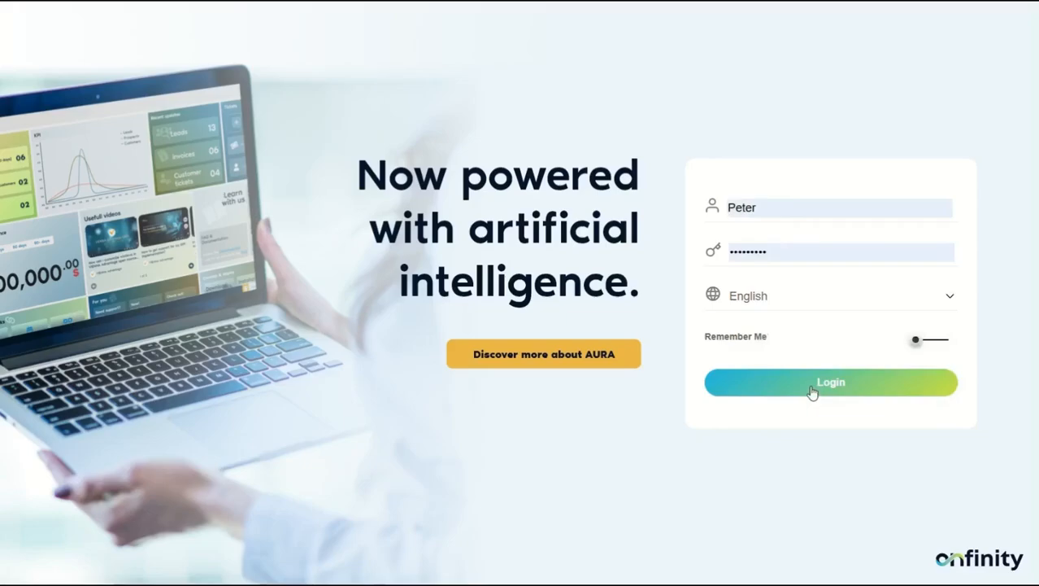
left_click(811, 387)
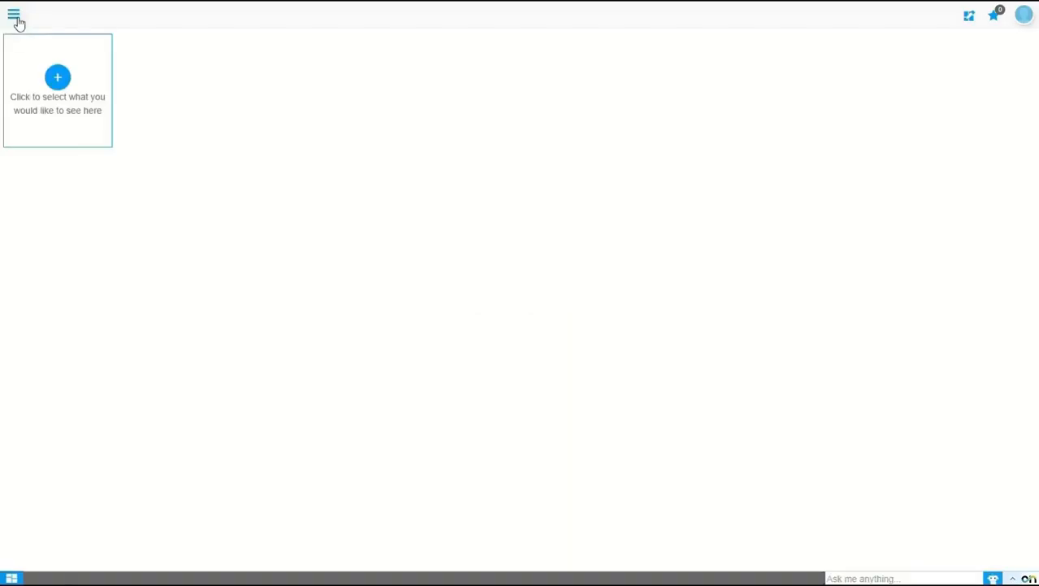
Step: Search for "sales ord" and open the Sales Order window with its list of orders
left_click(17, 18)
left_click(56, 51)
type("sales ord")
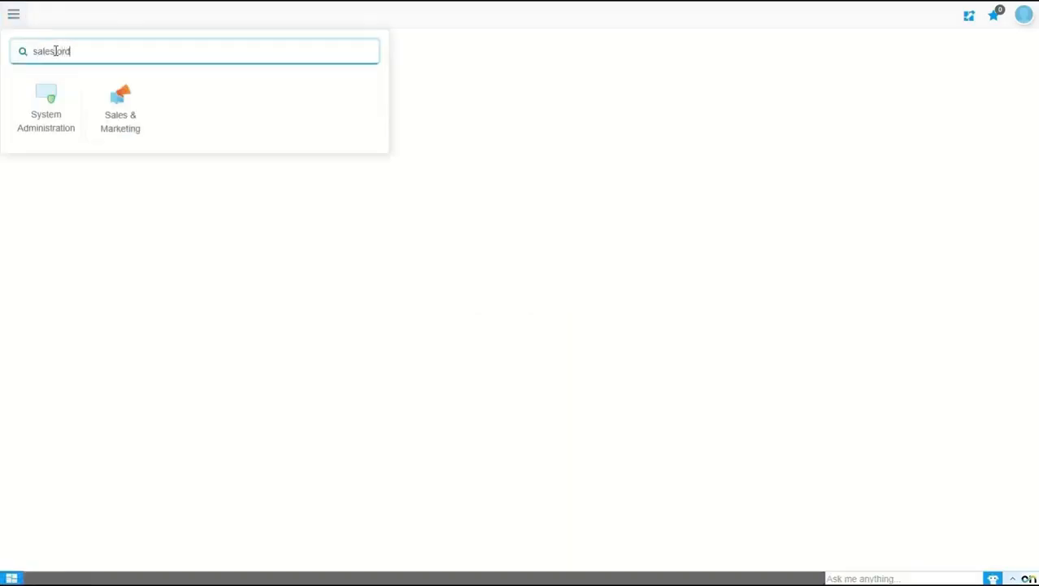
left_click(51, 79)
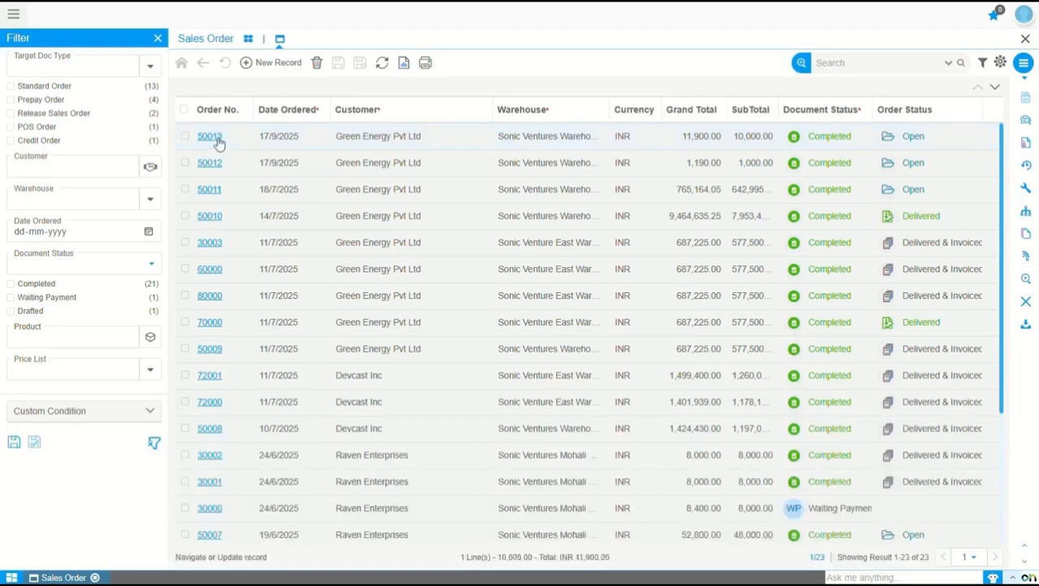
Step: Open the first Green Energy Pvt Ltd sales order, review its Customer value preference scopes and cancel
left_click(209, 137)
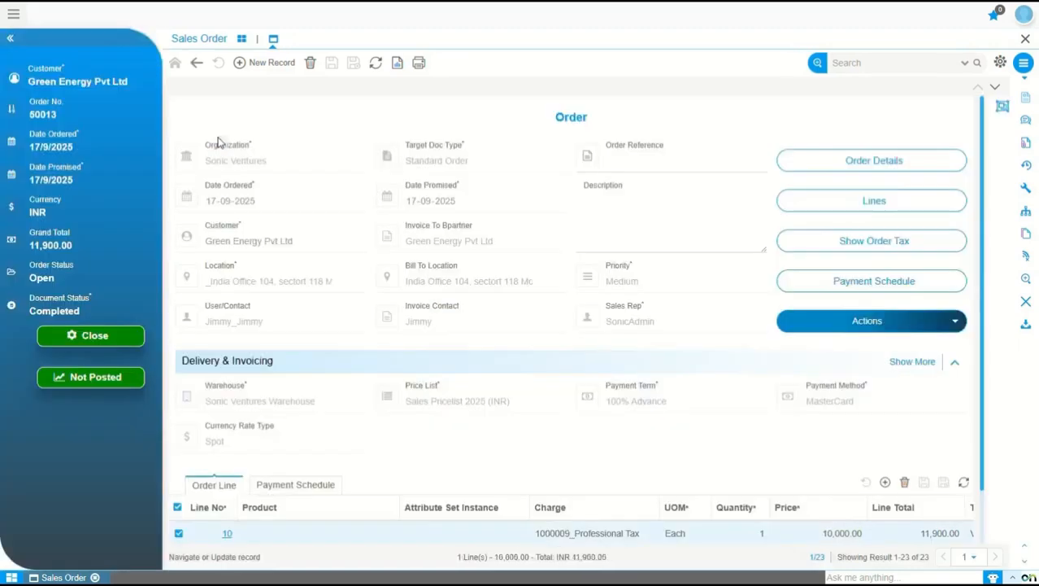
left_click(358, 241)
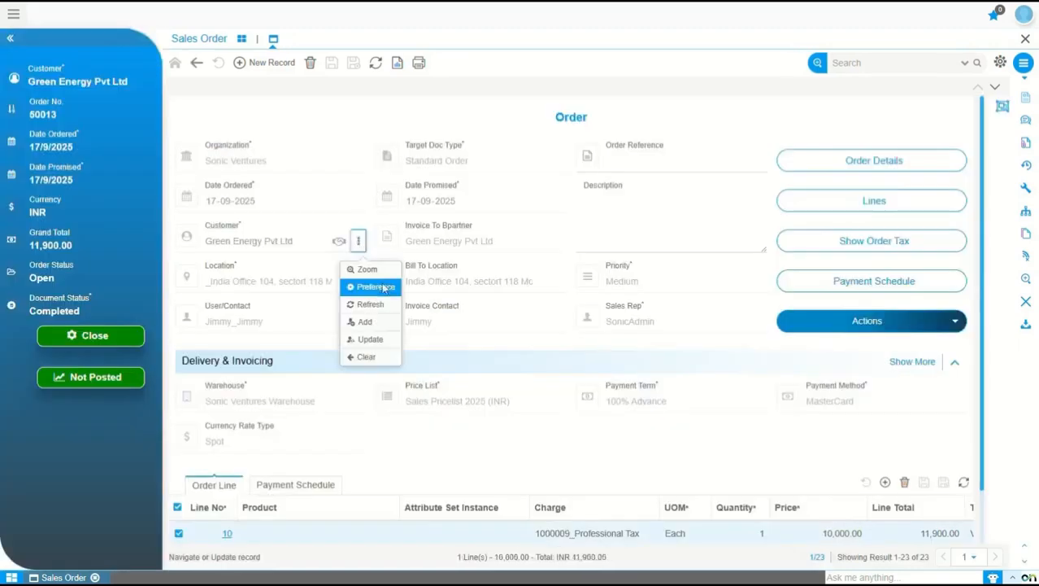
left_click(386, 288)
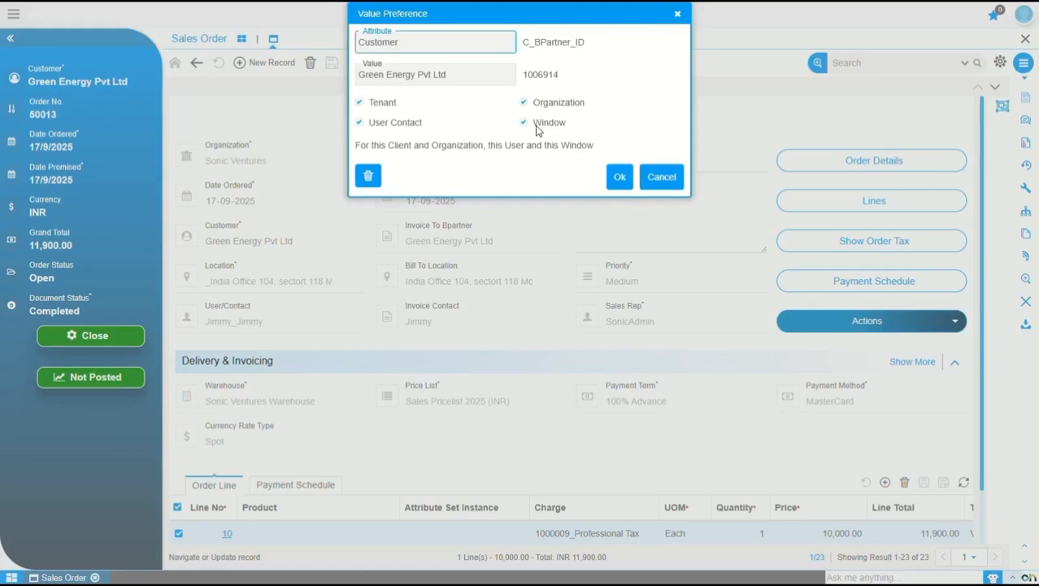
left_click(661, 177)
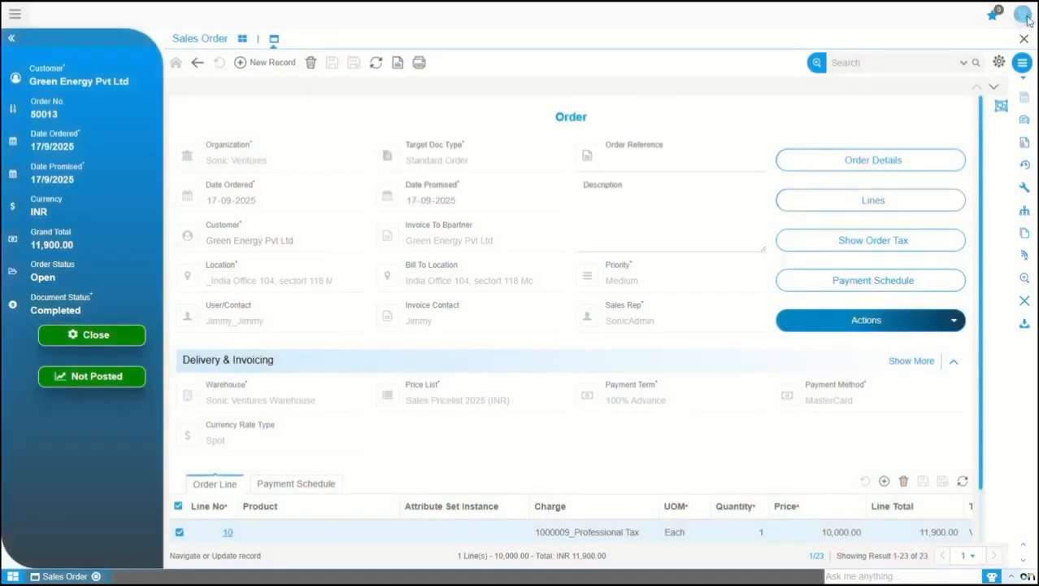
Step: Switch back to the administrator account and open the Sales Executive role in the Role(New) window
left_click(1022, 14)
left_click(894, 342)
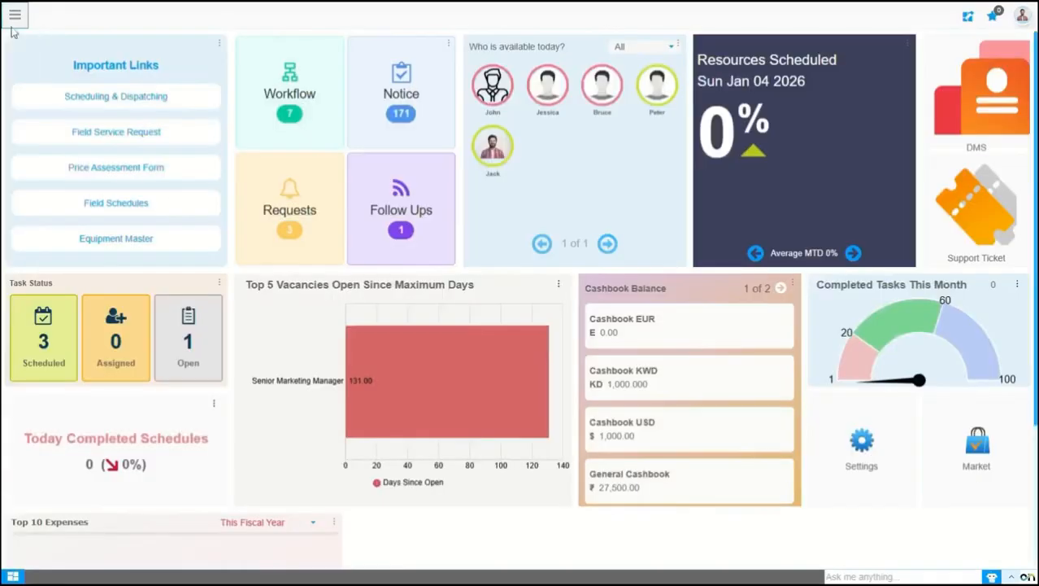
left_click(15, 14)
type("role")
left_click(57, 108)
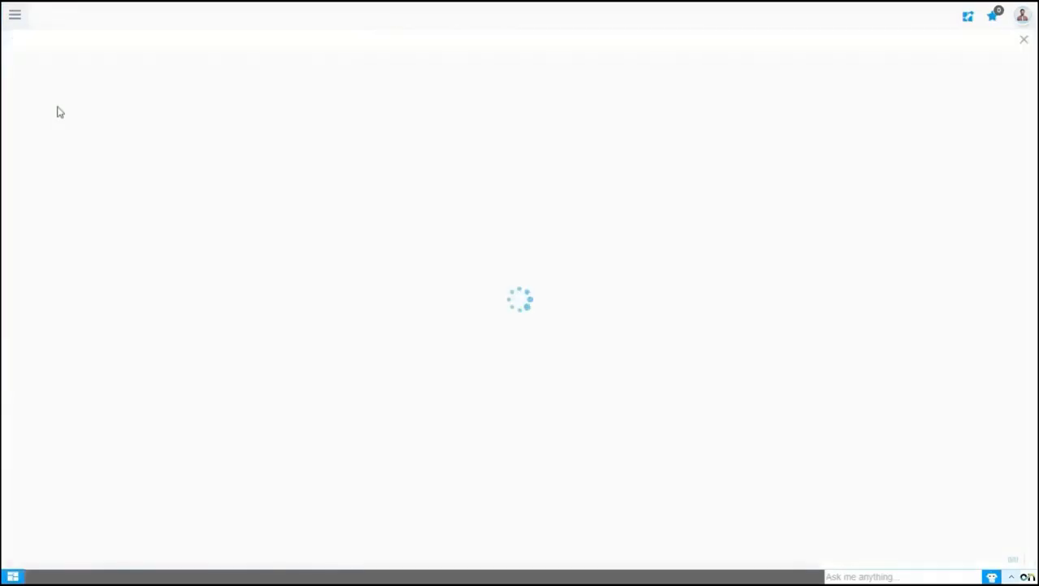
left_click(337, 513)
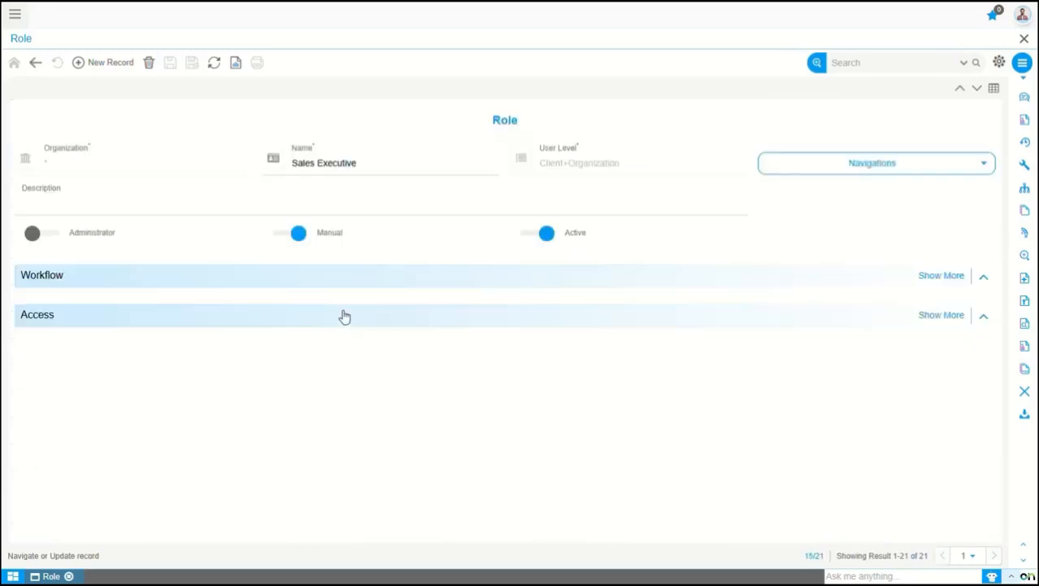
Step: Set the Sales Executive role's Preference Level to None and save the record
left_click(337, 359)
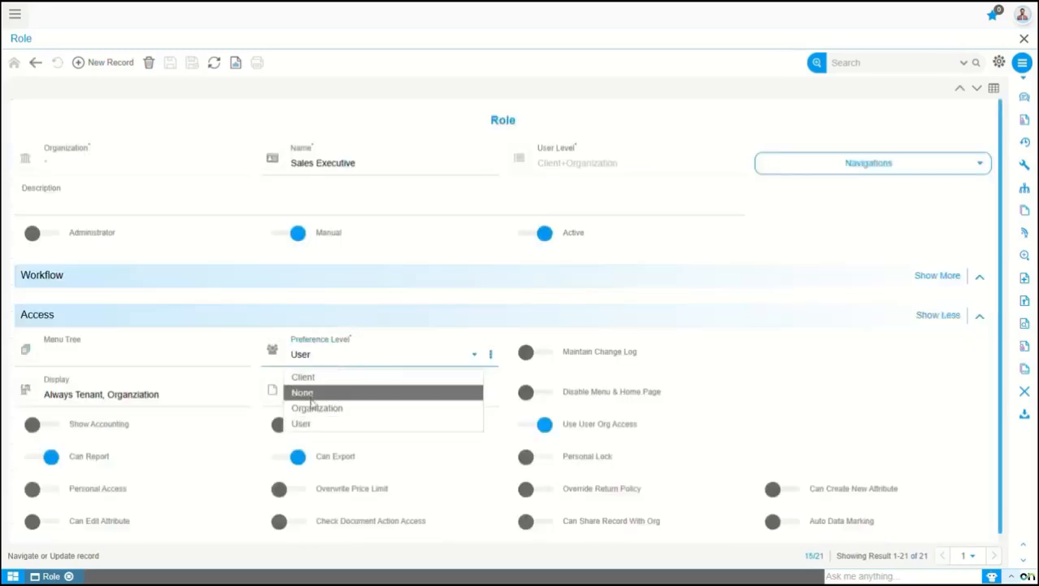
left_click(303, 393)
left_click(170, 64)
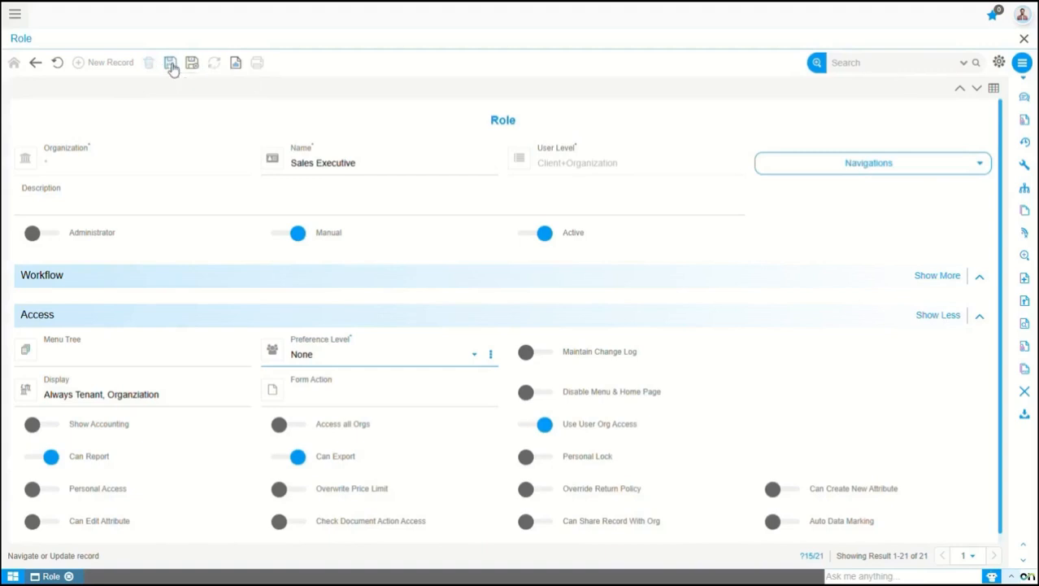
Step: Switch to the sales user's account, search for "sales" and open the Sales Order window
left_click(1023, 17)
left_click(884, 343)
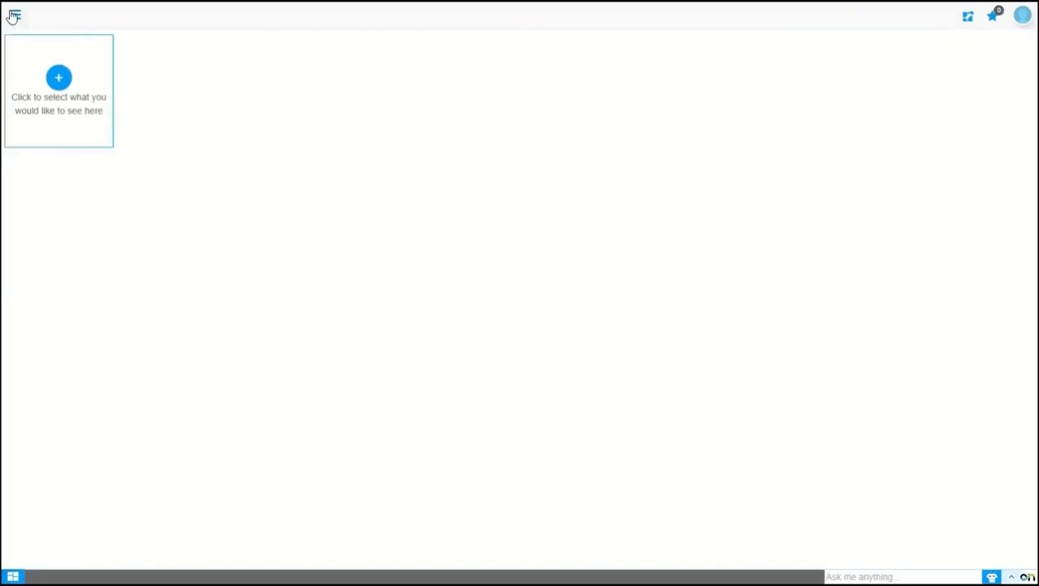
left_click(13, 16)
type("sales")
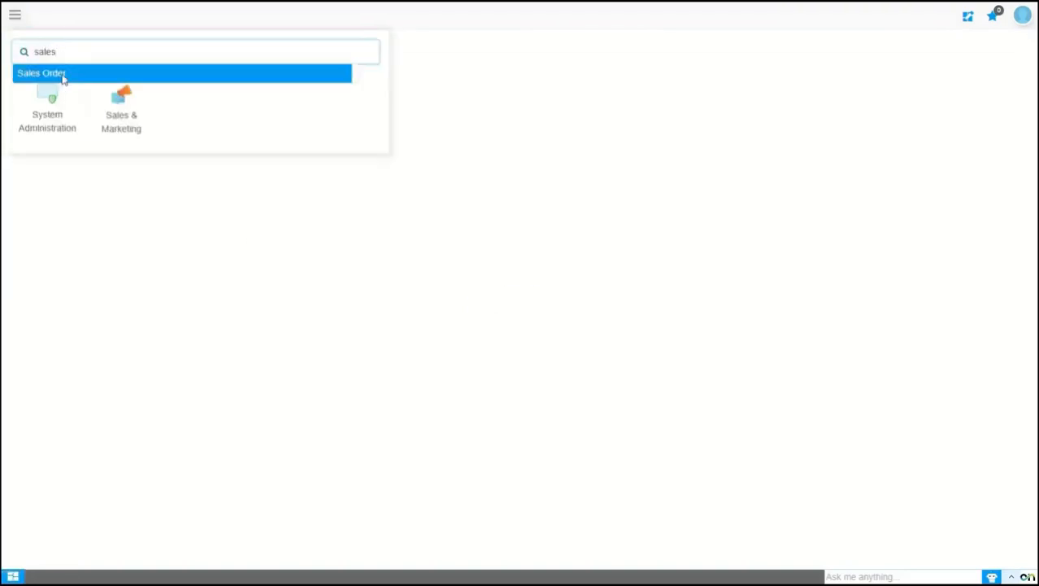
left_click(64, 74)
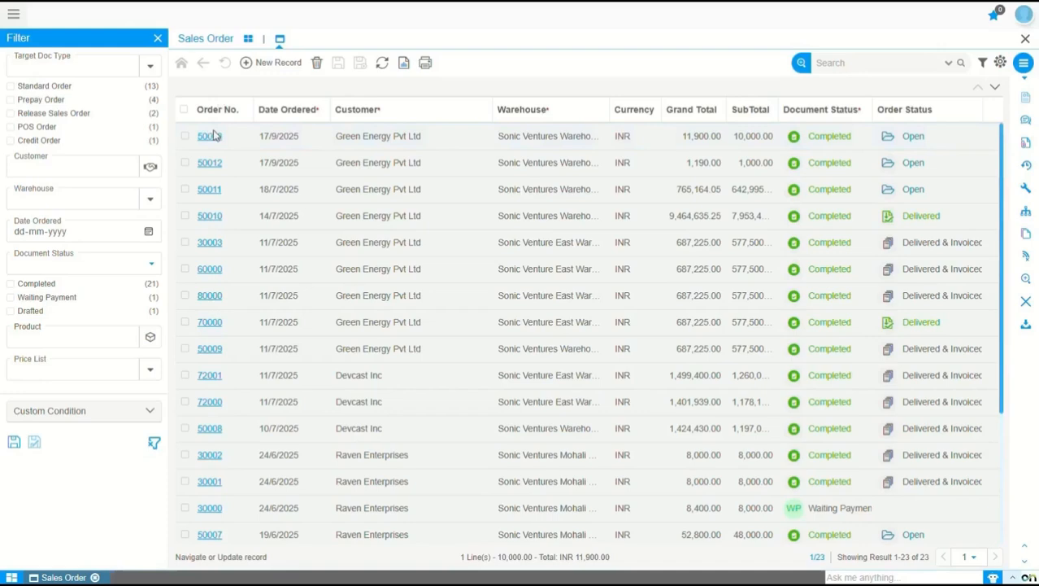
Step: Open the first Green Energy Pvt Ltd sales order and examine the options available on its Customer field
left_click(214, 135)
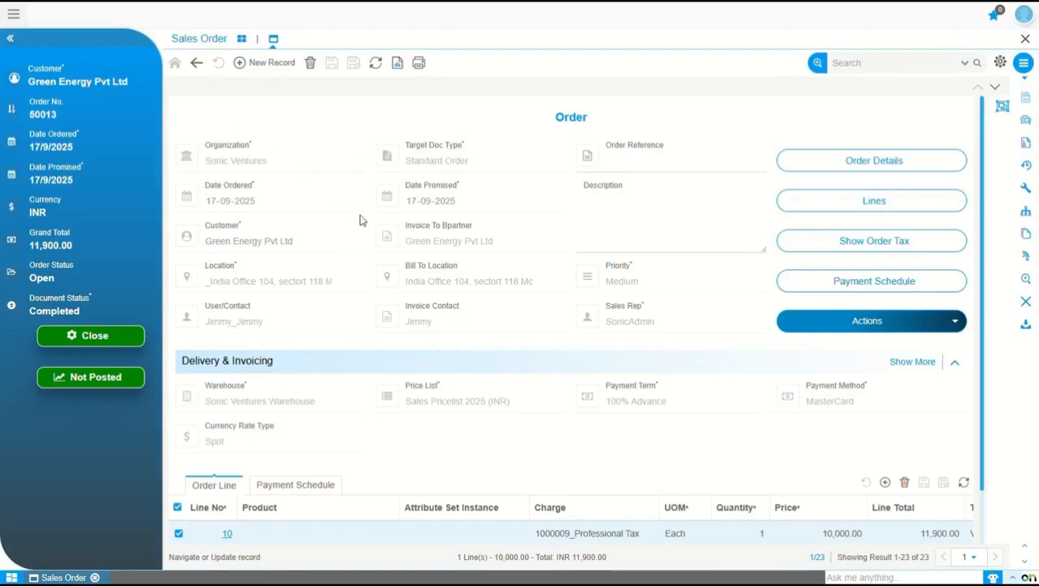
left_click(360, 243)
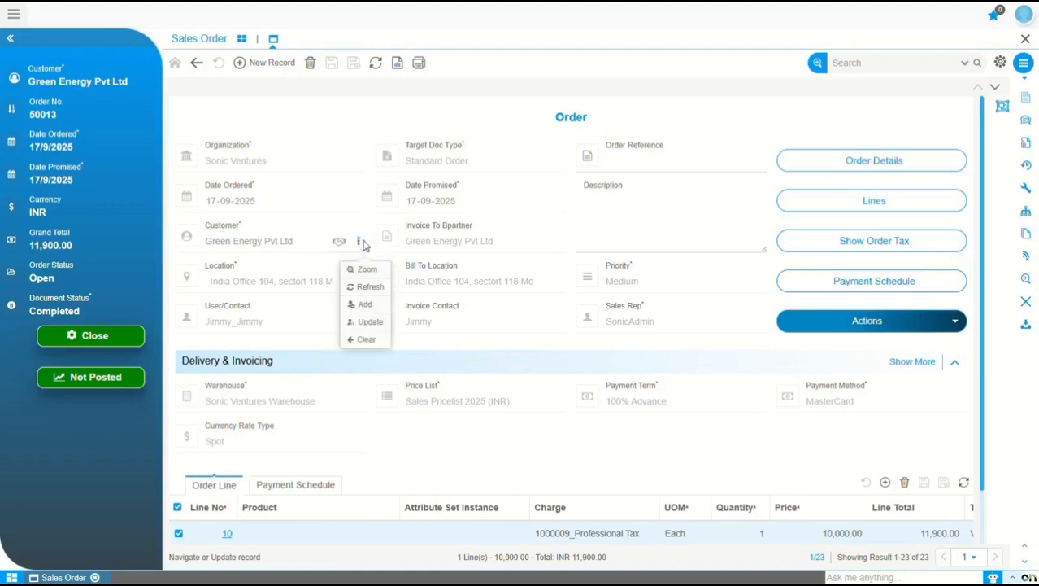
left_click(371, 288)
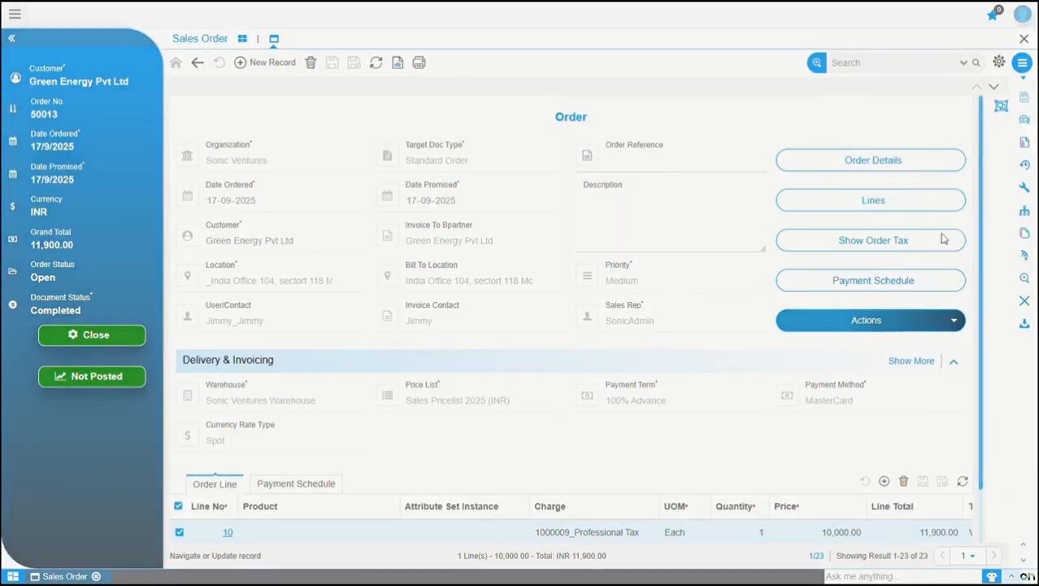
Step: Log out of the sales user's session and log in with the administrator's saved credentials
left_click(1023, 14)
left_click(891, 342)
left_click(785, 208)
left_click(783, 277)
left_click(822, 380)
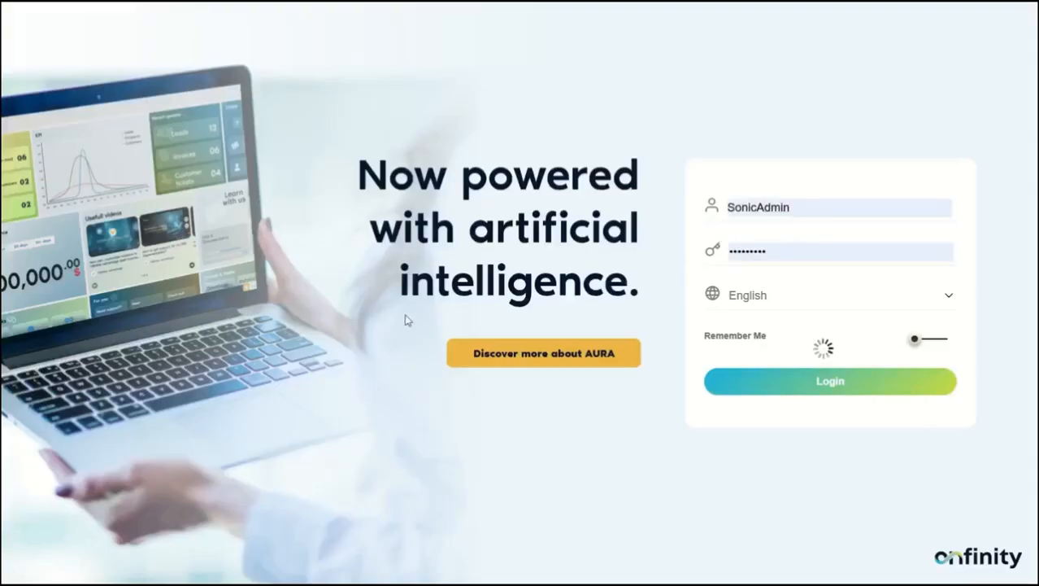
Step: Search for "role", open the Sales Executive record in Role(New) and expand its Access section
left_click(15, 15)
type("role")
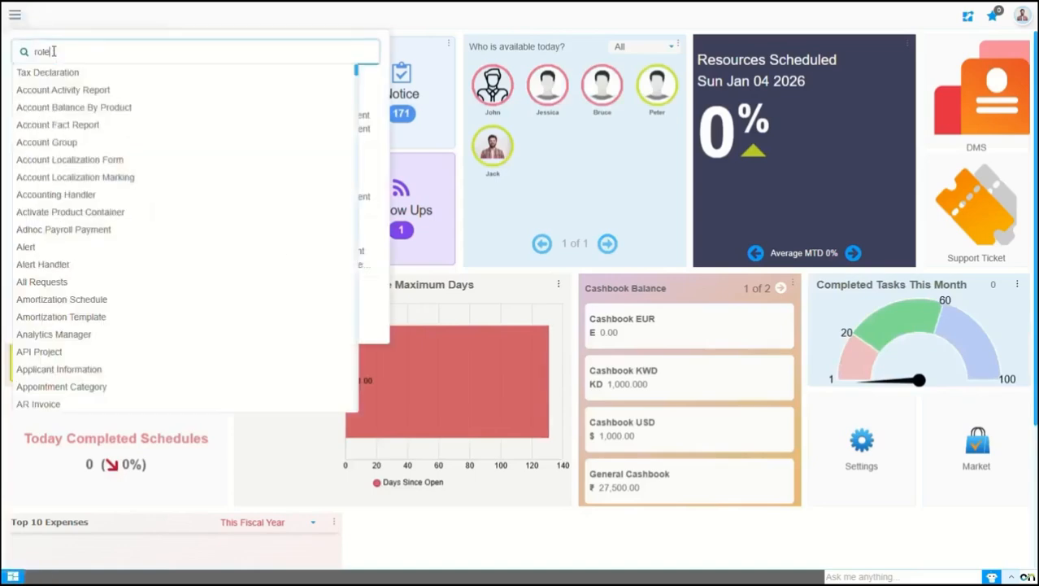
left_click(60, 107)
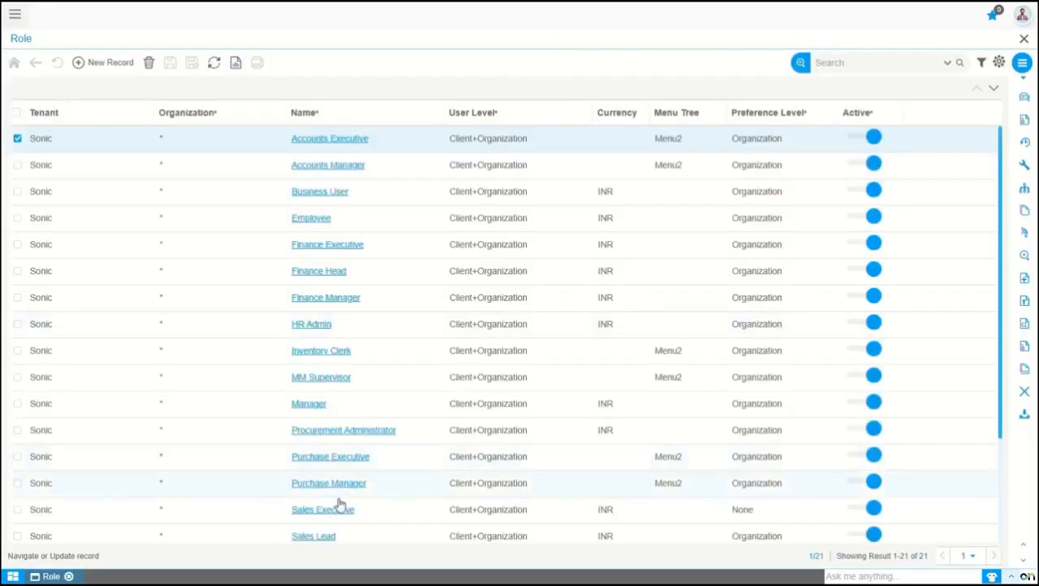
left_click(328, 510)
left_click(450, 317)
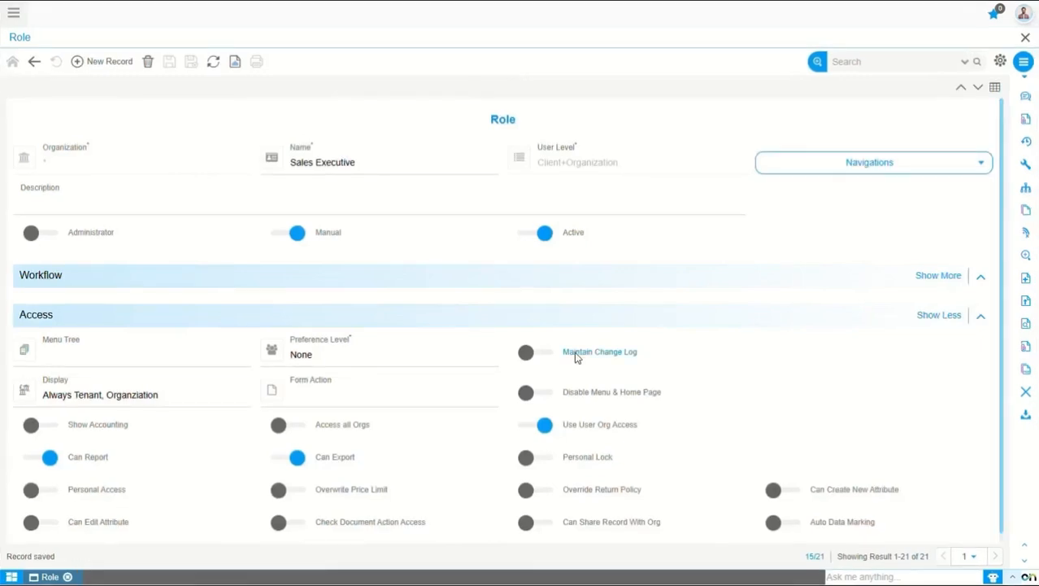
Step: Enable Maintain Change Log for the Sales Executive role, set its Preference Level to Client and save
left_click(530, 354)
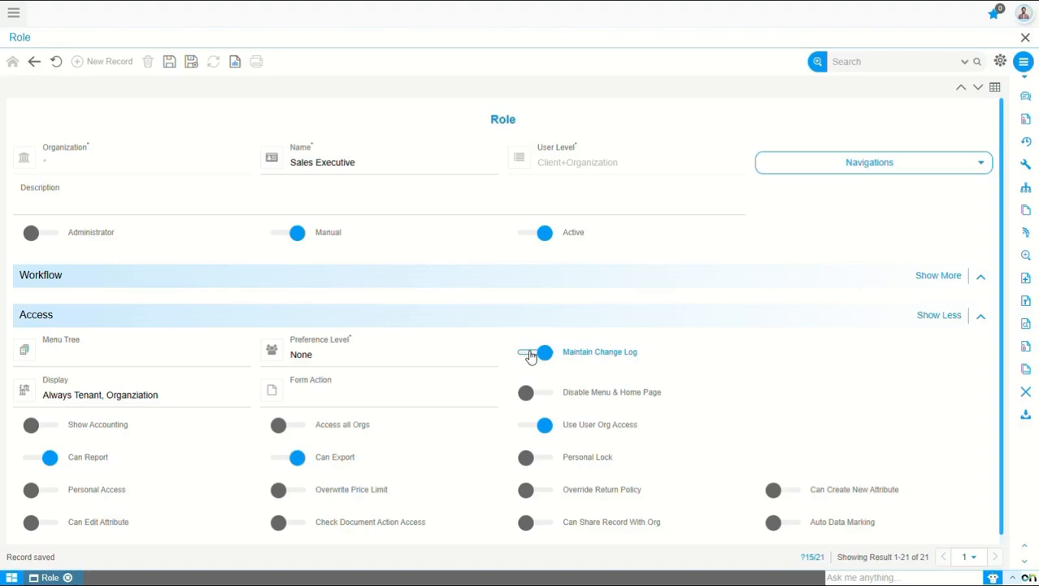
left_click(316, 356)
left_click(311, 375)
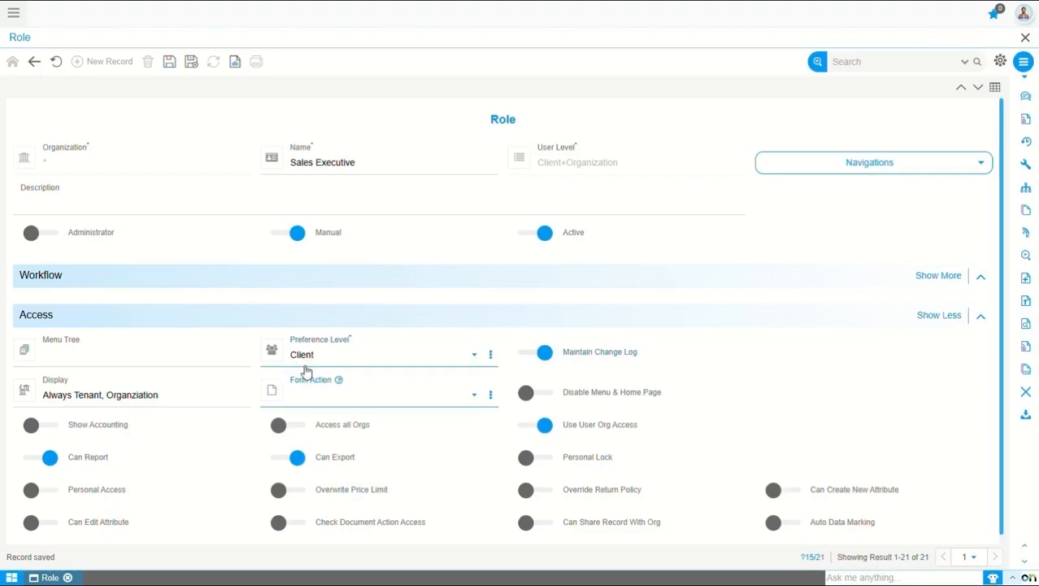
left_click(169, 64)
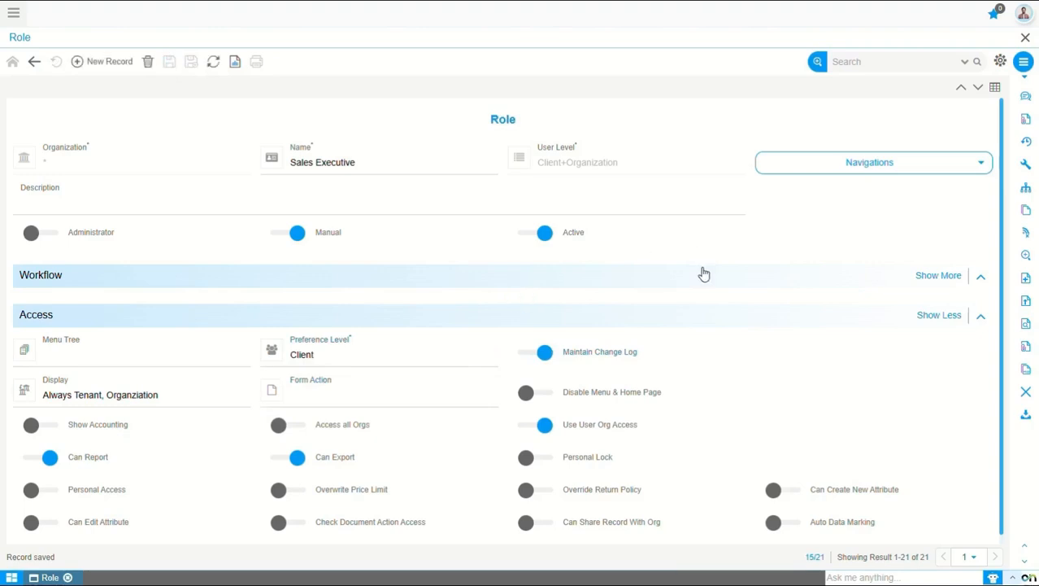
Step: Log out of the administrator session and log in to the sales user's account
left_click(1024, 13)
left_click(887, 343)
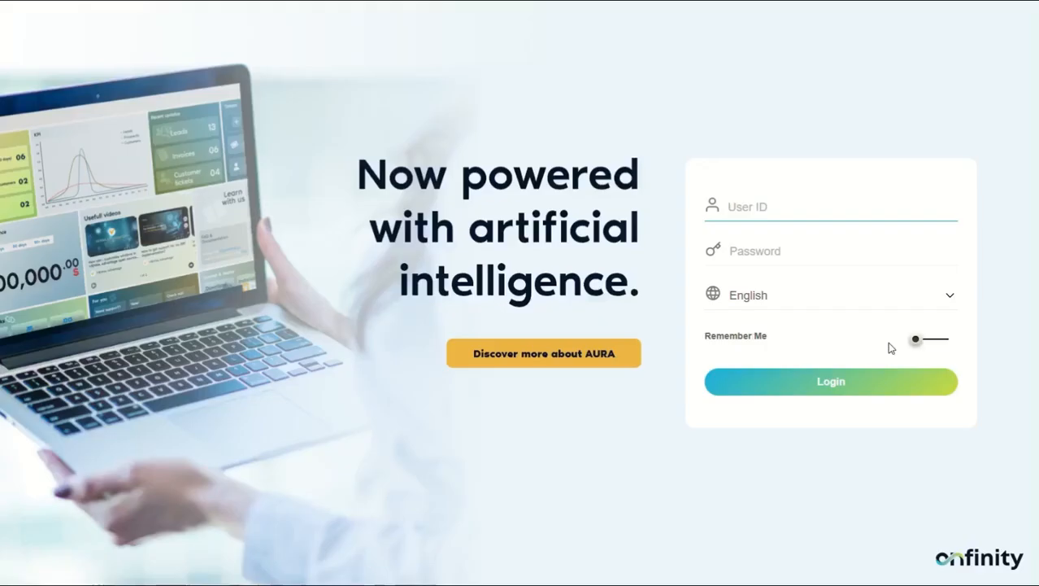
left_click(816, 380)
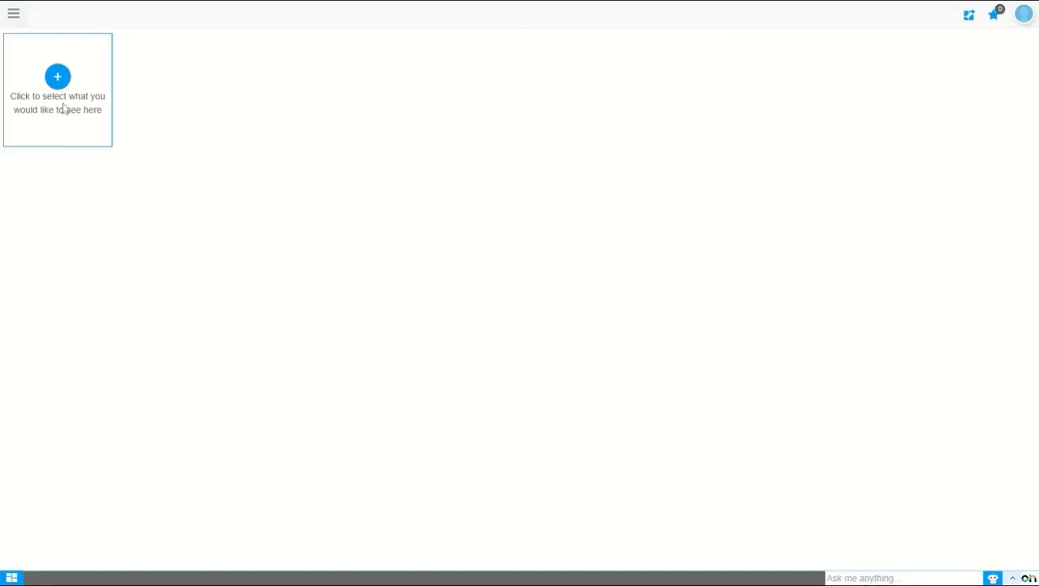
Step: Search for "sales or", open the Sales Order window and view the record information of the first order
left_click(13, 13)
type("sales or")
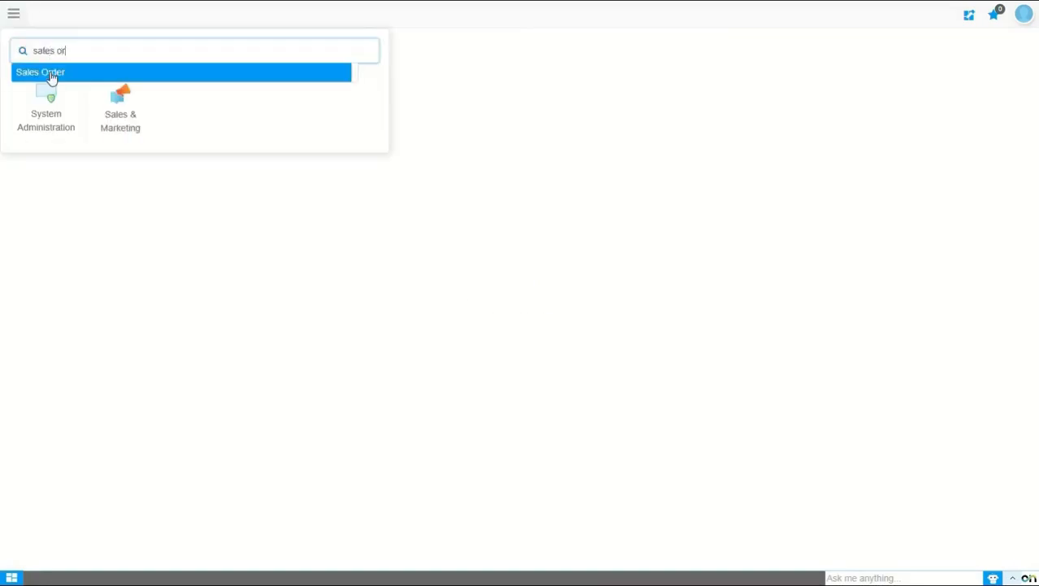
left_click(50, 75)
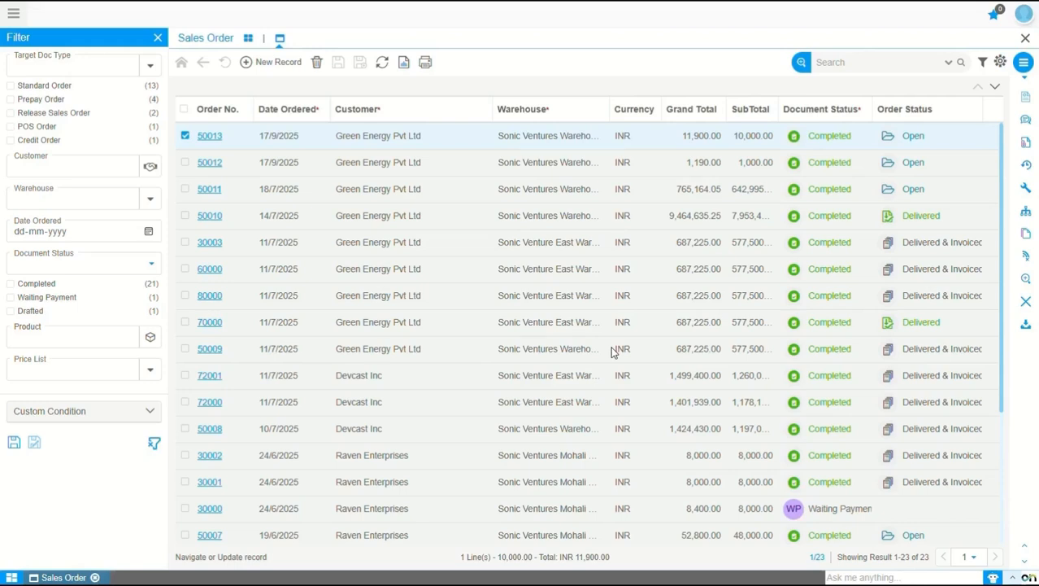
left_click(816, 558)
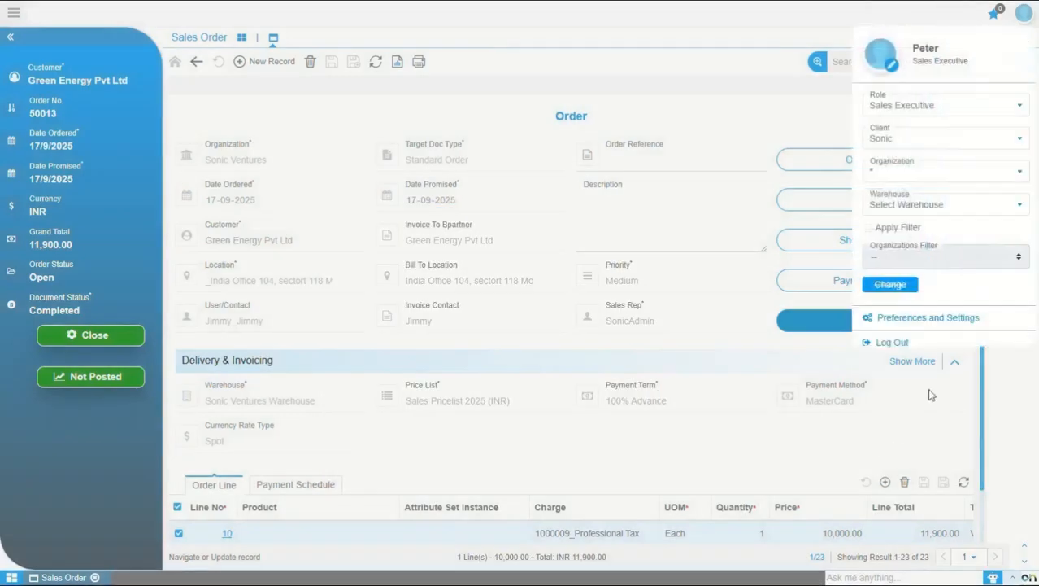
Step: Switch back to the administrator's account and reopen the Sales Executive role in the Role(New) window
left_click(887, 345)
left_click(795, 394)
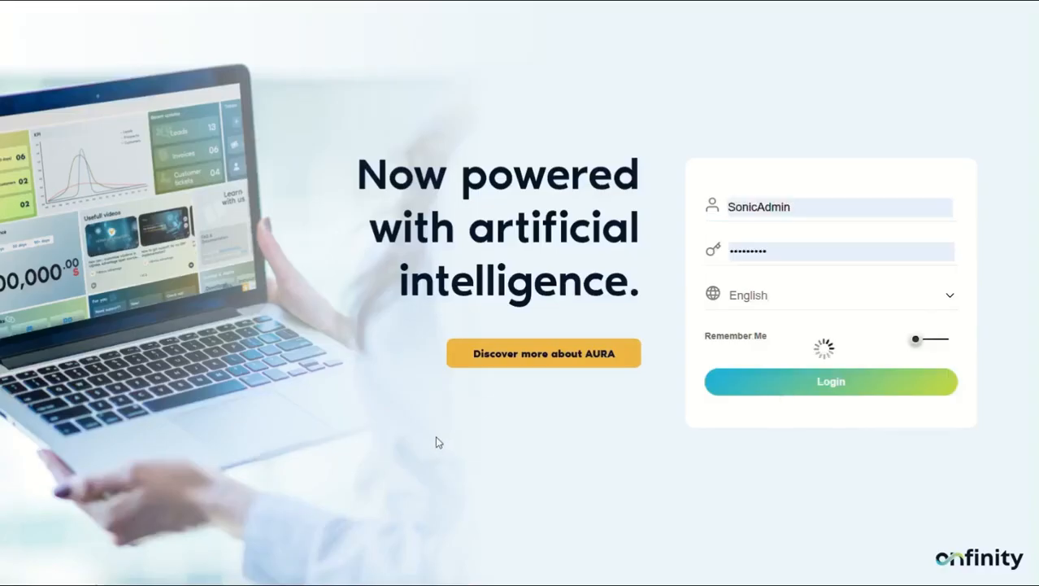
type("role")
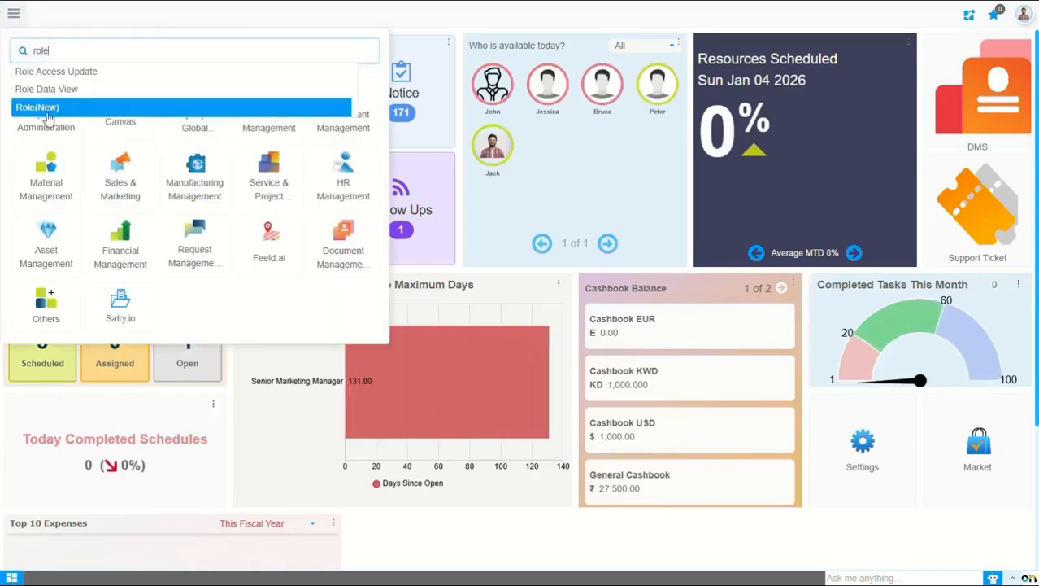
left_click(46, 107)
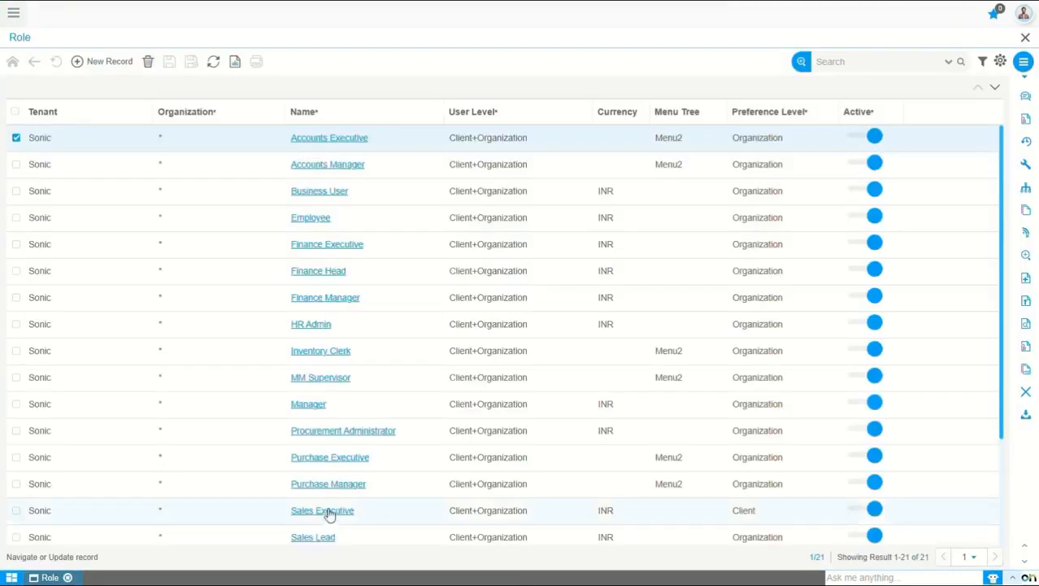
left_click(330, 512)
Step: Try the Only Organization and No Tenant nor Org options for the Sales Executive role's Display setting
left_click(82, 396)
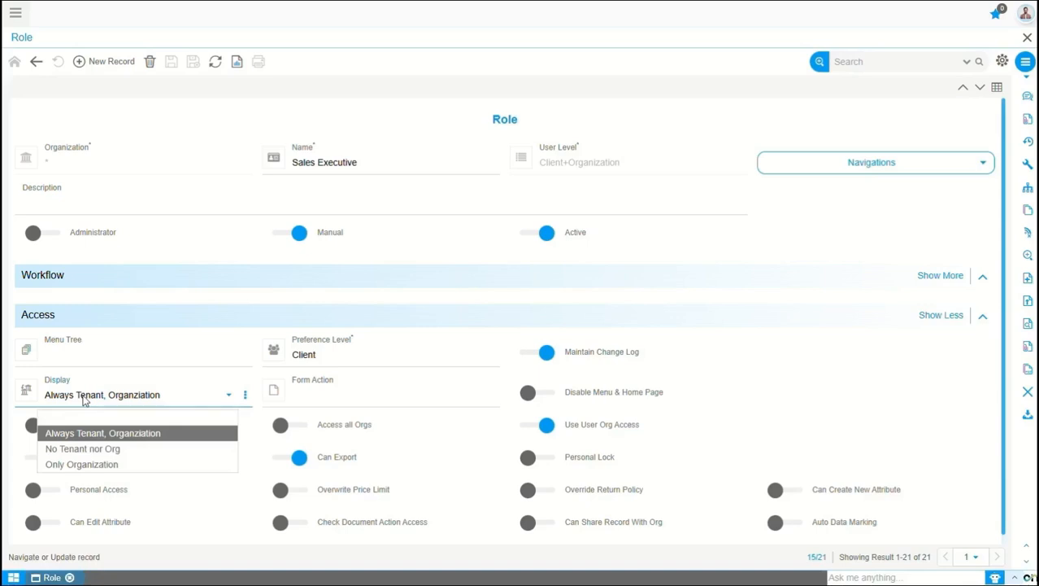
left_click(109, 433)
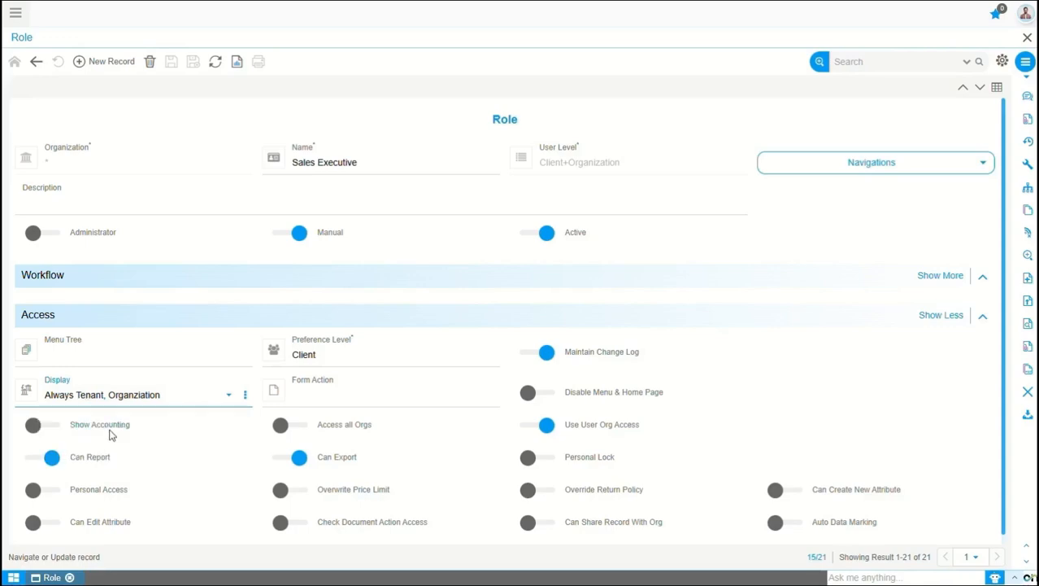
left_click(120, 396)
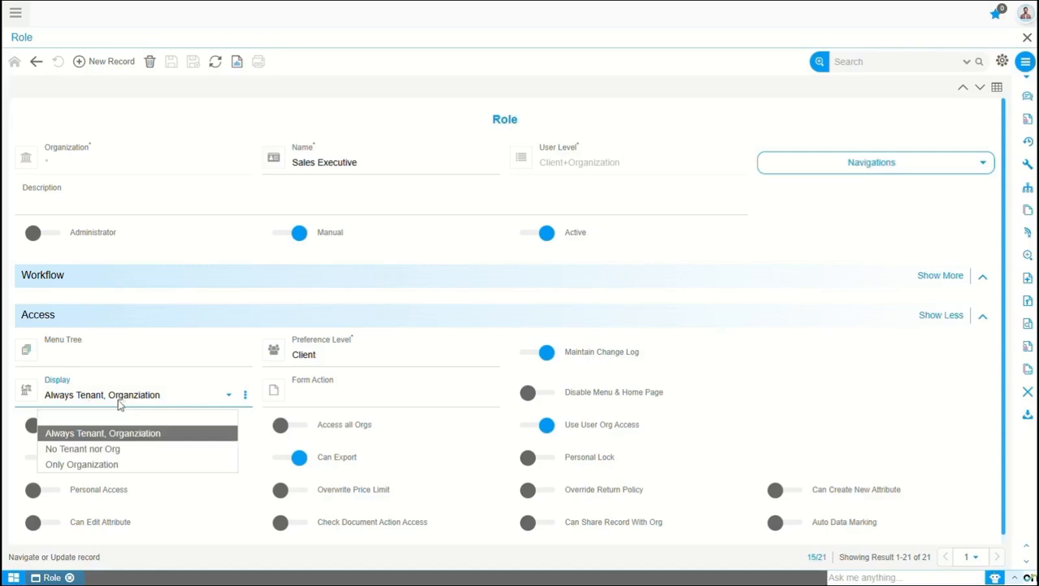
left_click(94, 464)
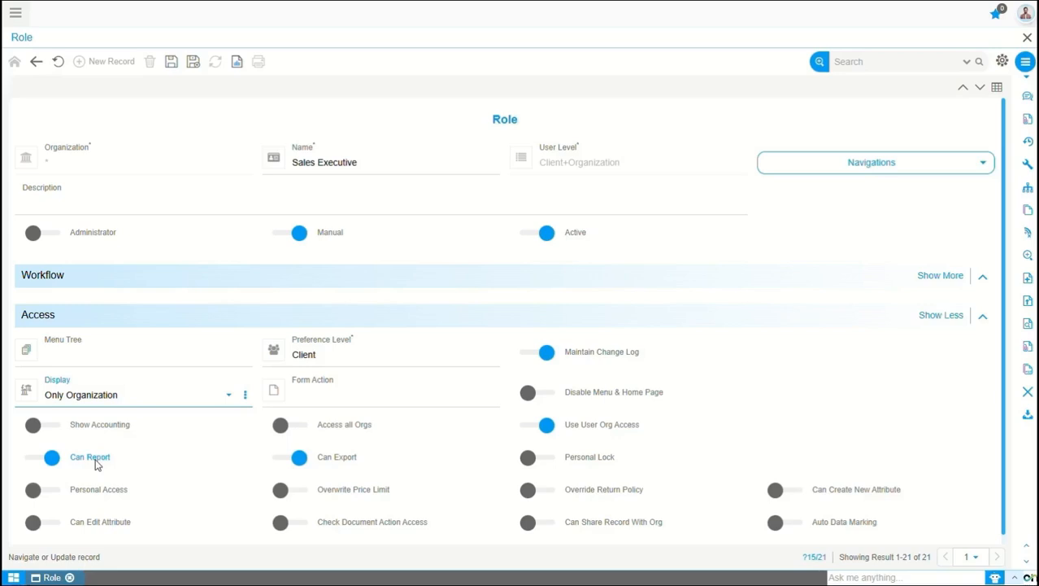
left_click(63, 397)
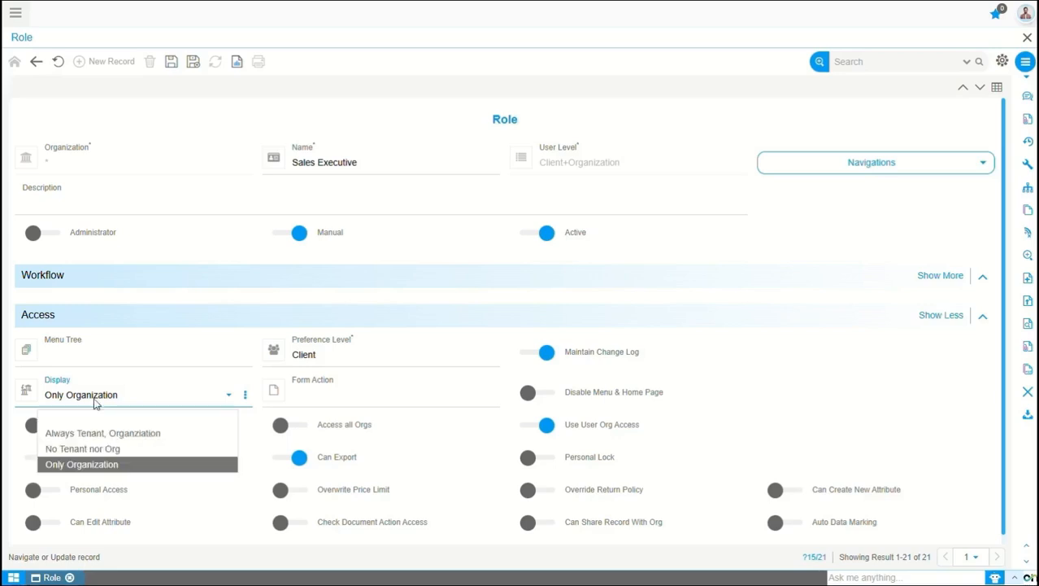
left_click(104, 452)
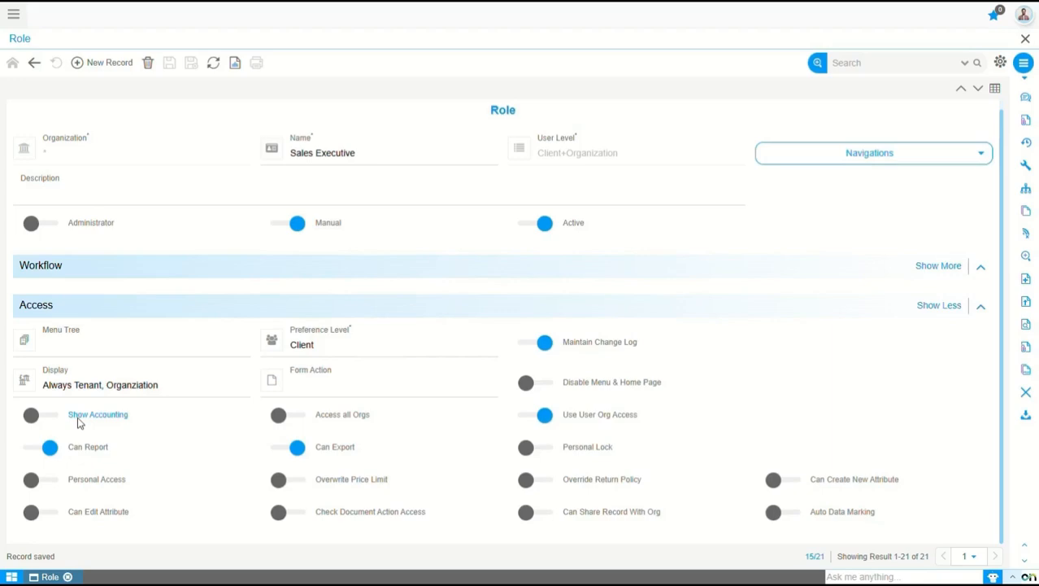
Step: Enable Show Accounting for the Sales Executive role and save the record
left_click(79, 421)
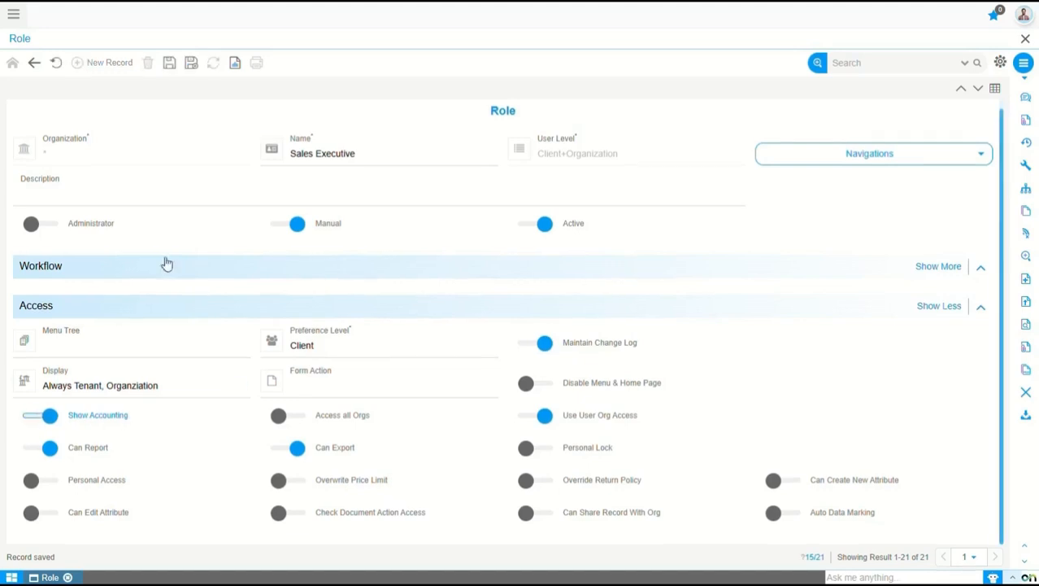
left_click(170, 65)
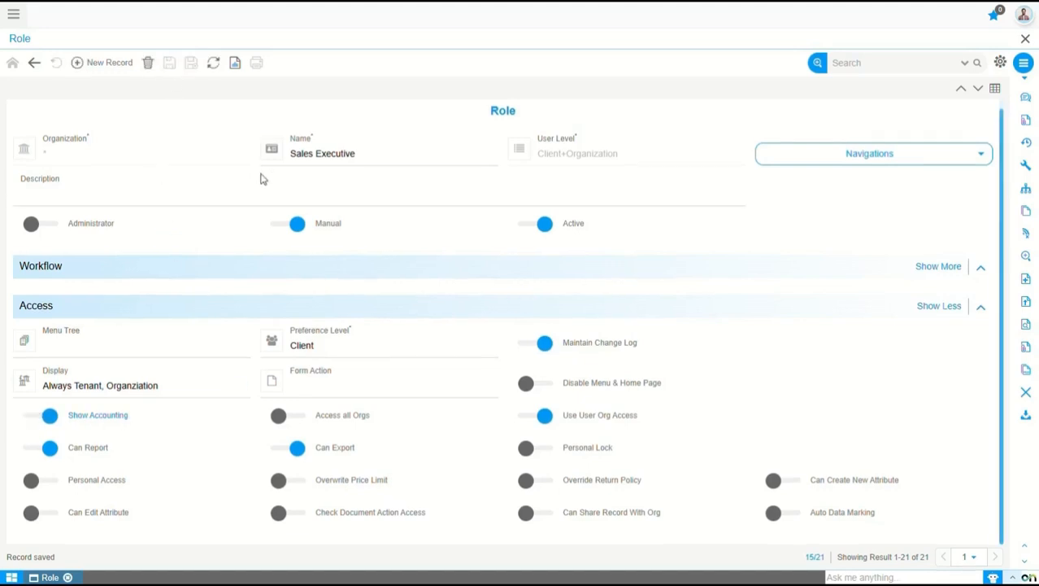
Step: Switch to the sales user's account, search for "cust" and open the first customer record in Customer Master
left_click(1024, 15)
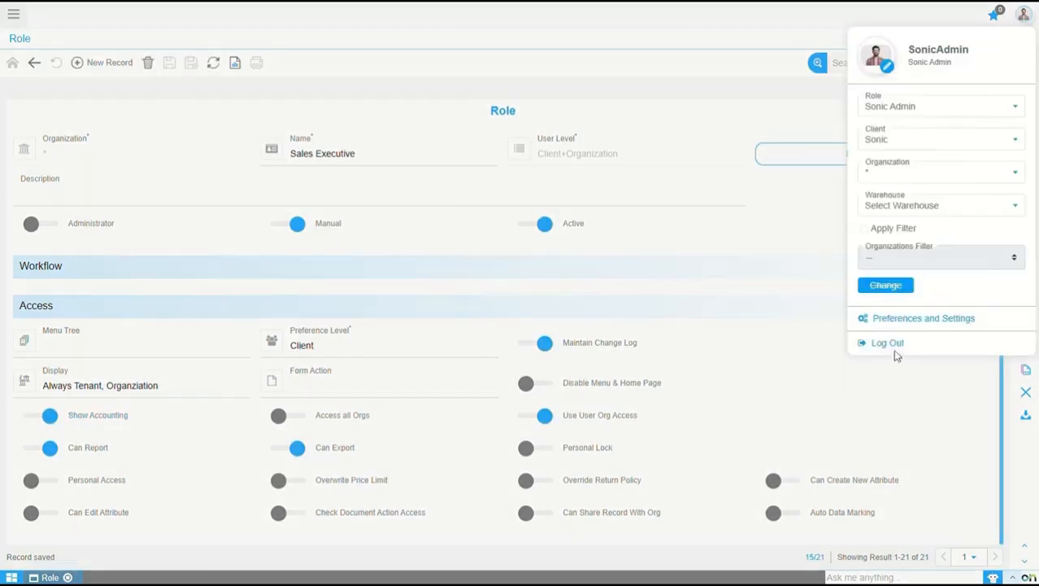
left_click(891, 348)
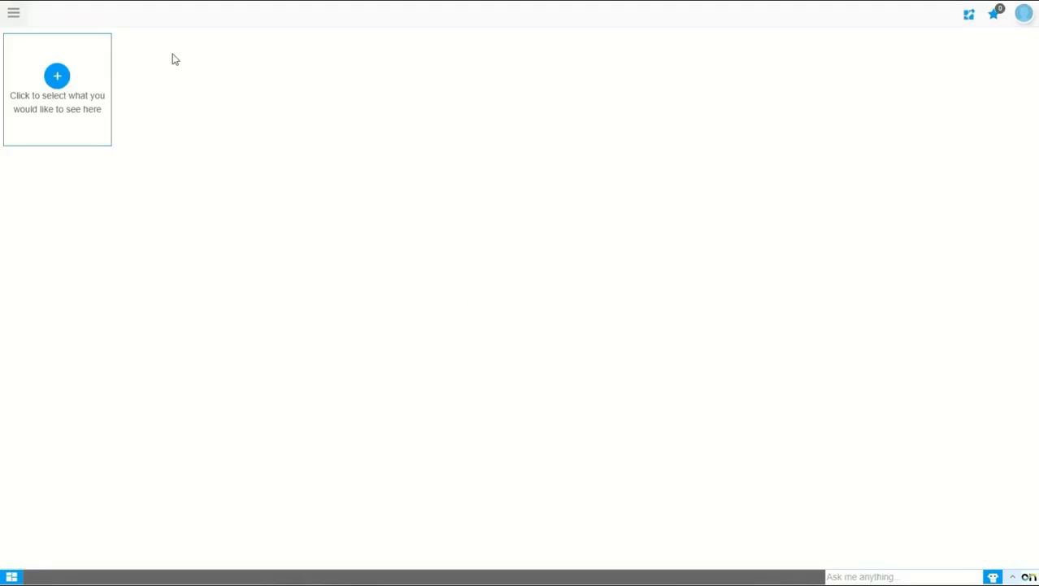
left_click(13, 15)
type("cust")
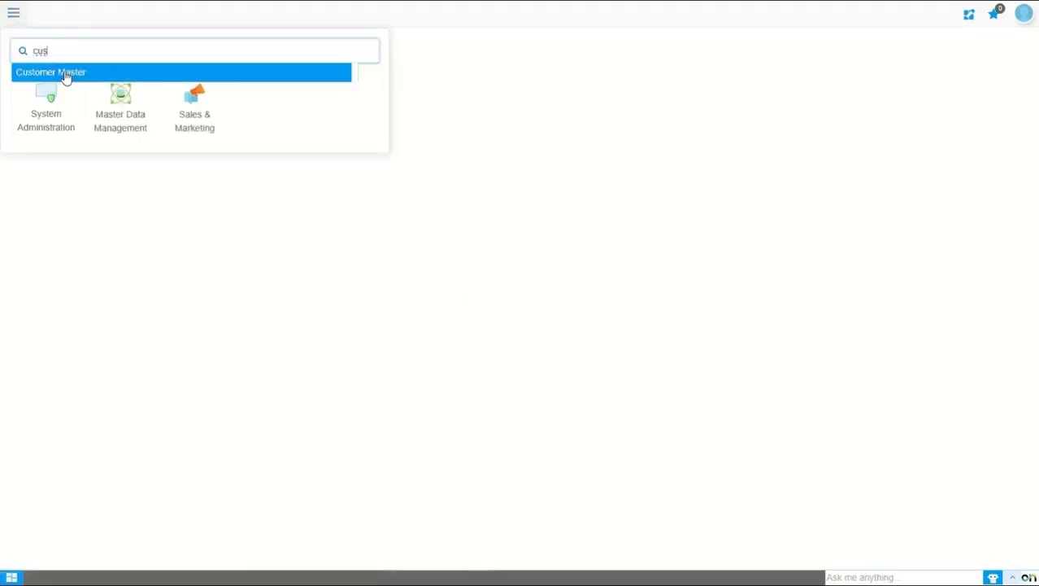
left_click(65, 74)
left_click(313, 138)
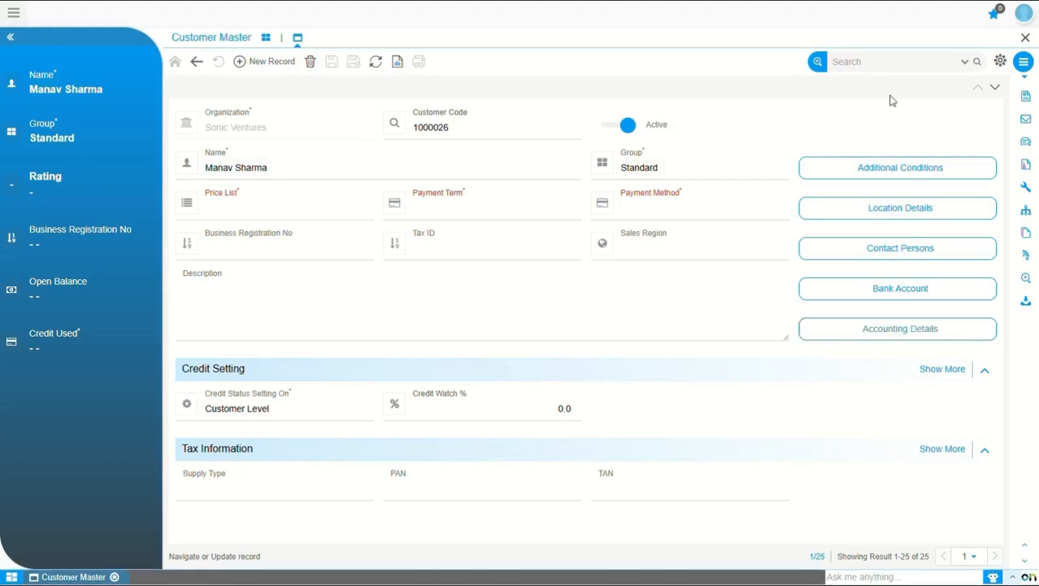
Step: Log out of the sales user's account, return to the administrator's account, search for "role" and open the Role window
left_click(1024, 13)
left_click(888, 342)
left_click(804, 385)
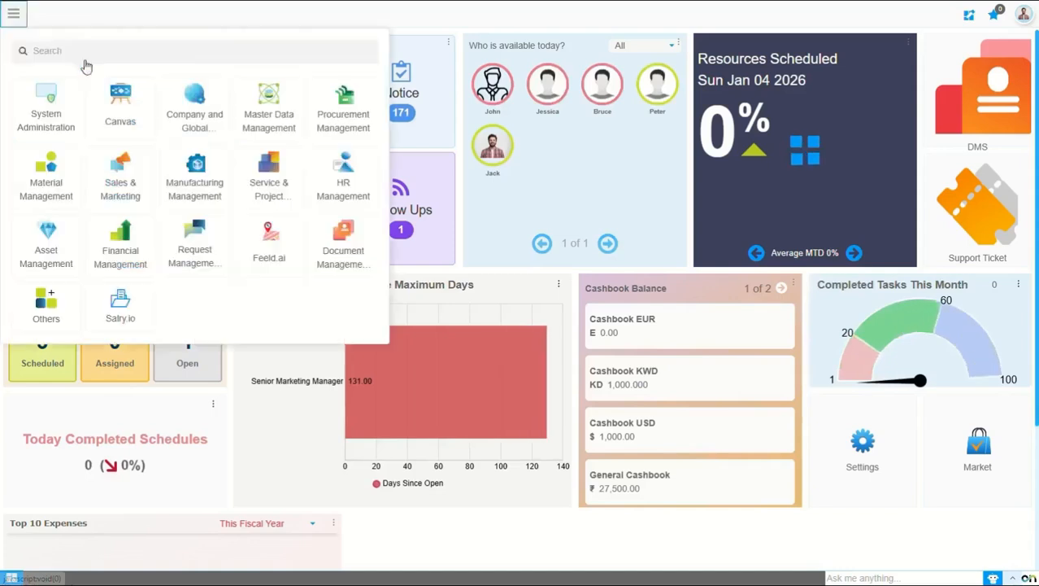
left_click(64, 48)
type("role")
left_click(58, 109)
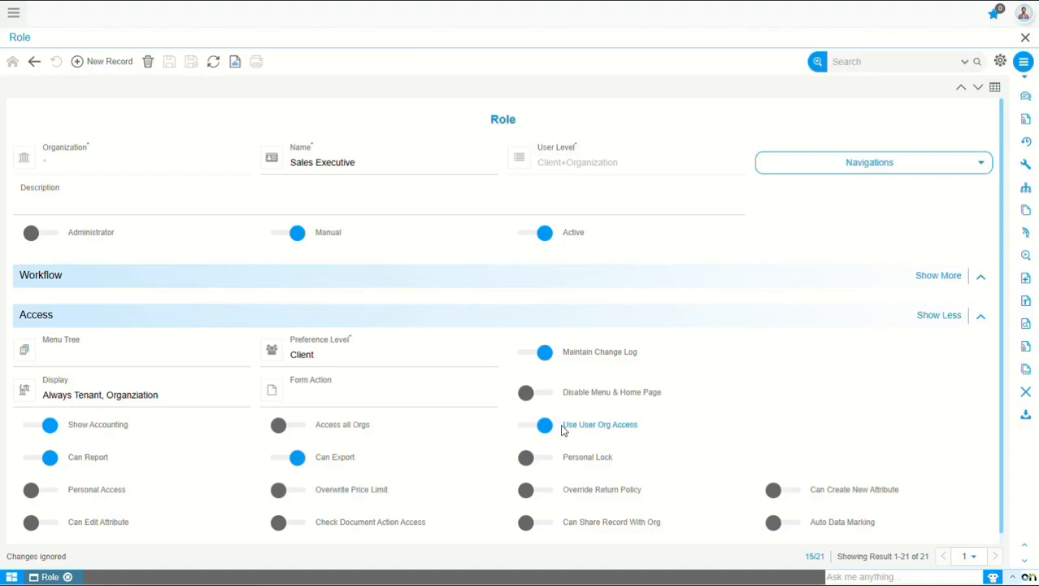
Step: Add an Organization Access record for Sonic Solutions to the Sales Executive role and return to the role's main record
left_click(872, 163)
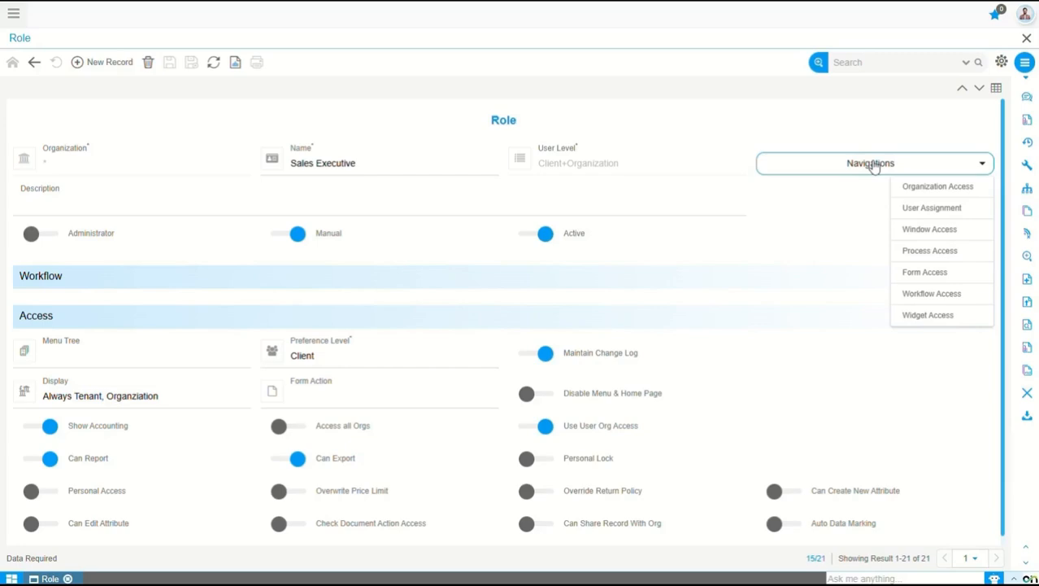
left_click(935, 187)
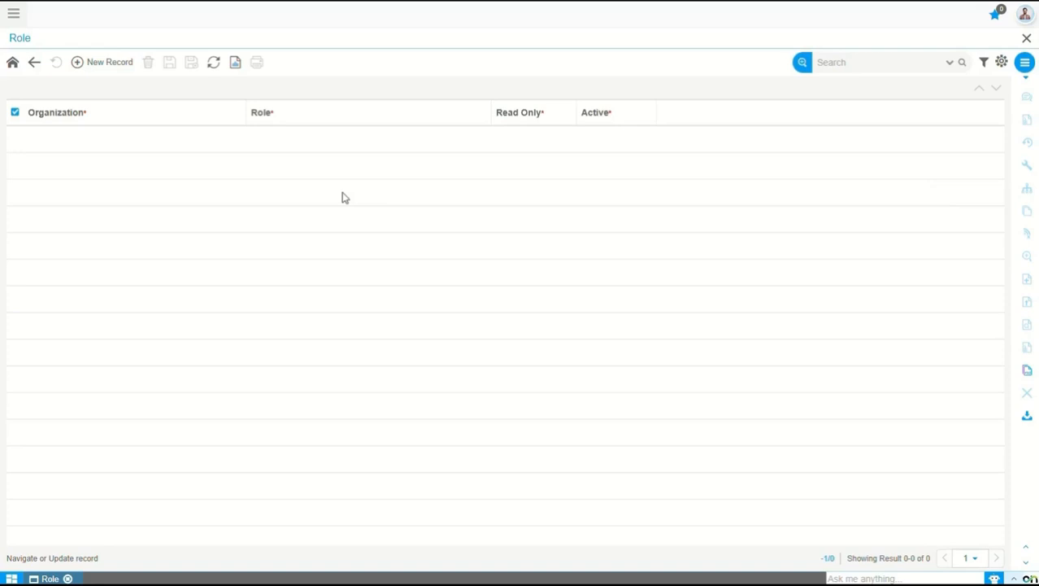
left_click(98, 65)
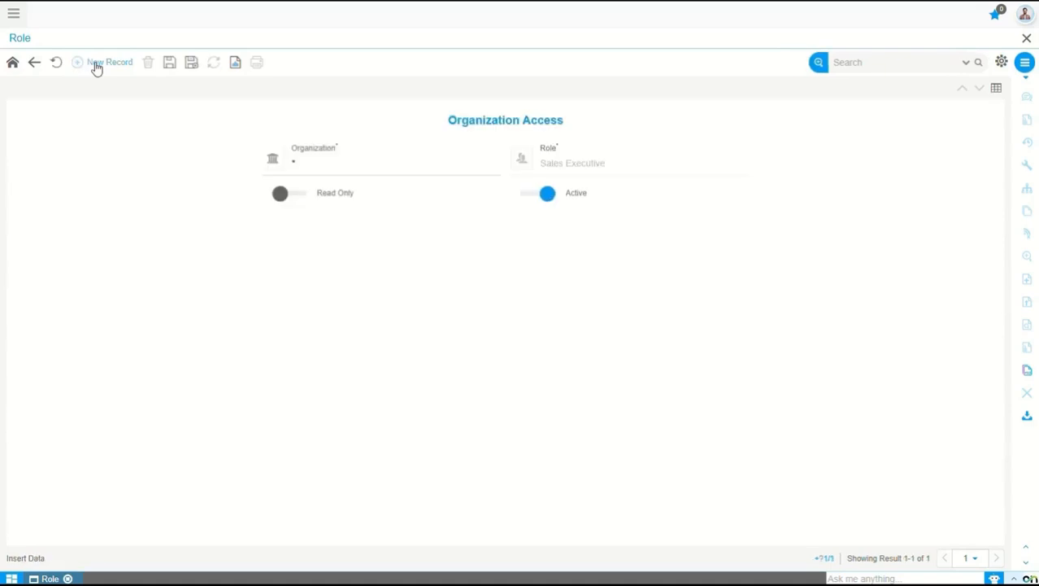
left_click(330, 165)
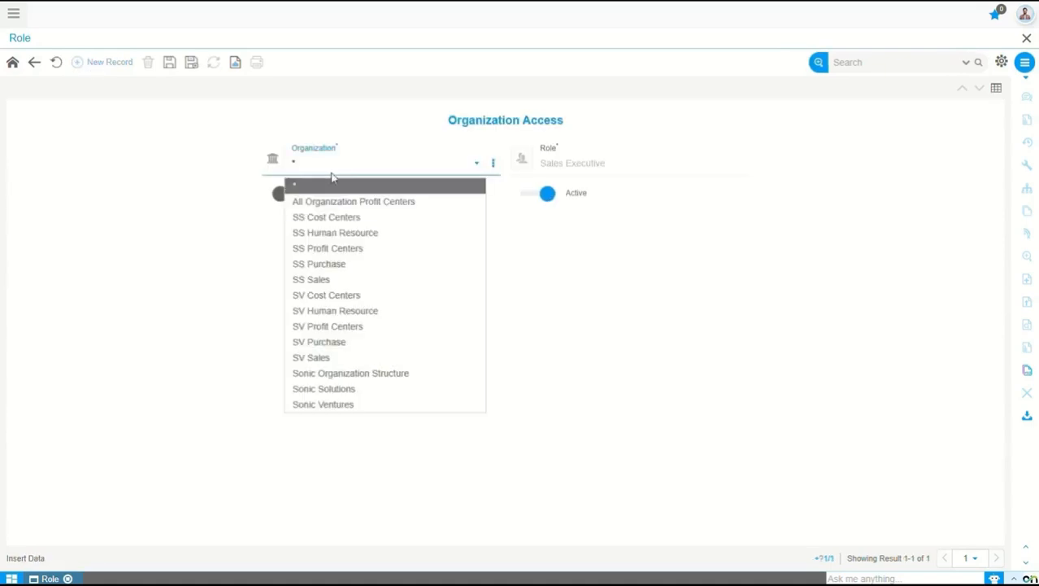
left_click(347, 388)
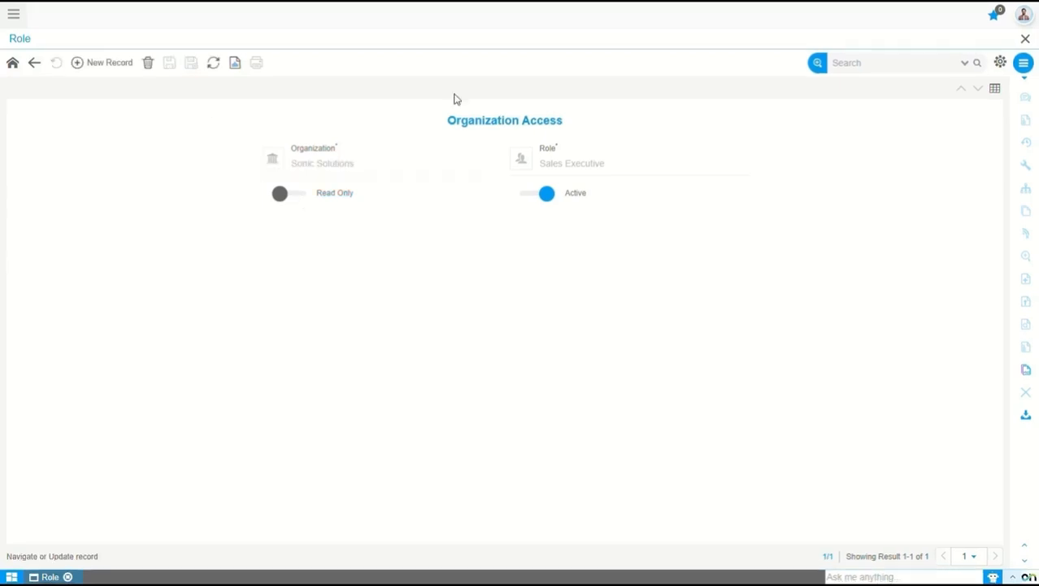
left_click(13, 65)
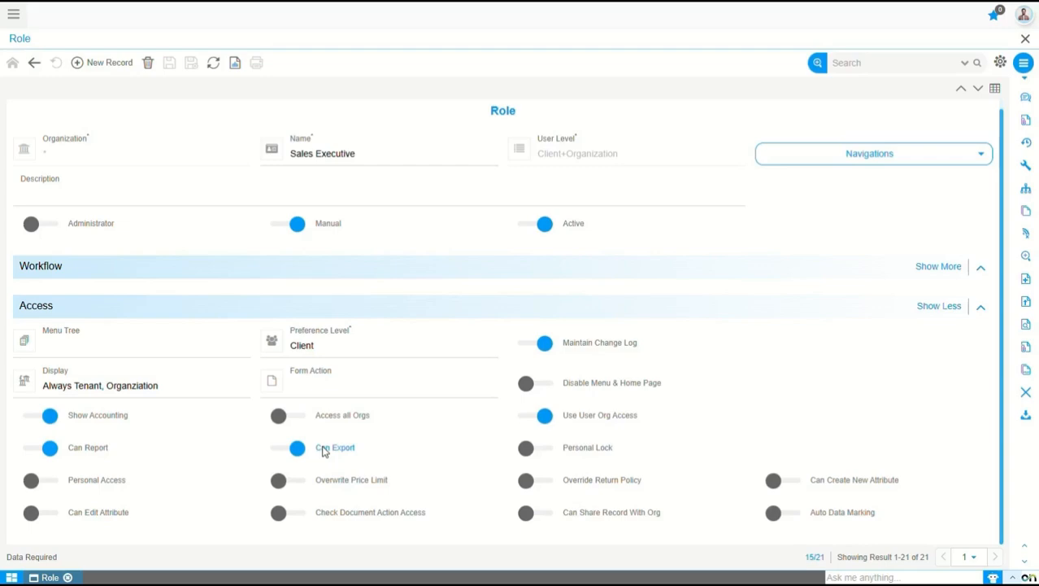
Step: Generate and export a report of the Product Master records, and return to the Role window
left_click(13, 14)
type("product mat")
left_click(67, 81)
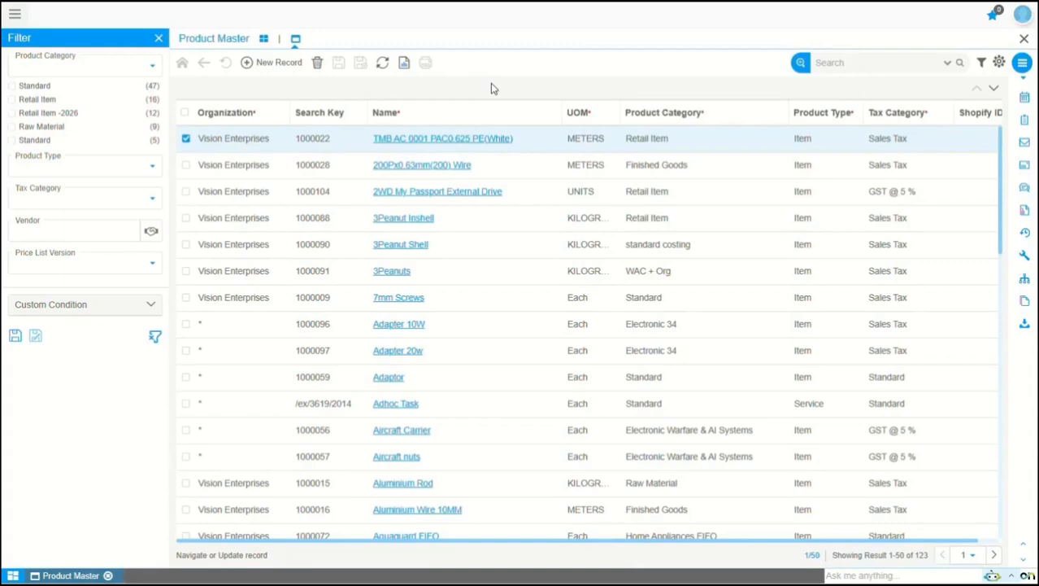
left_click(405, 64)
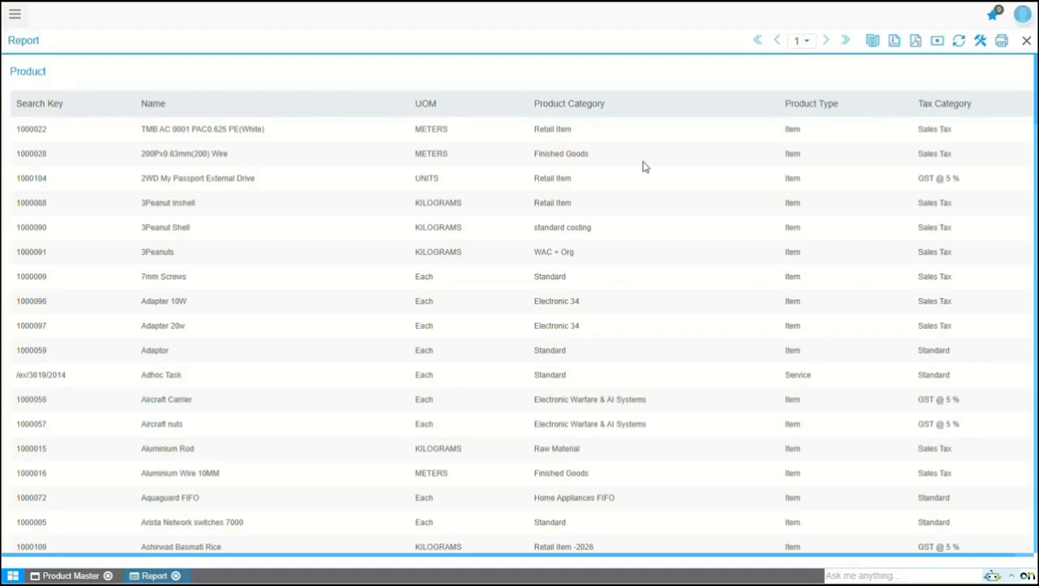
left_click(895, 49)
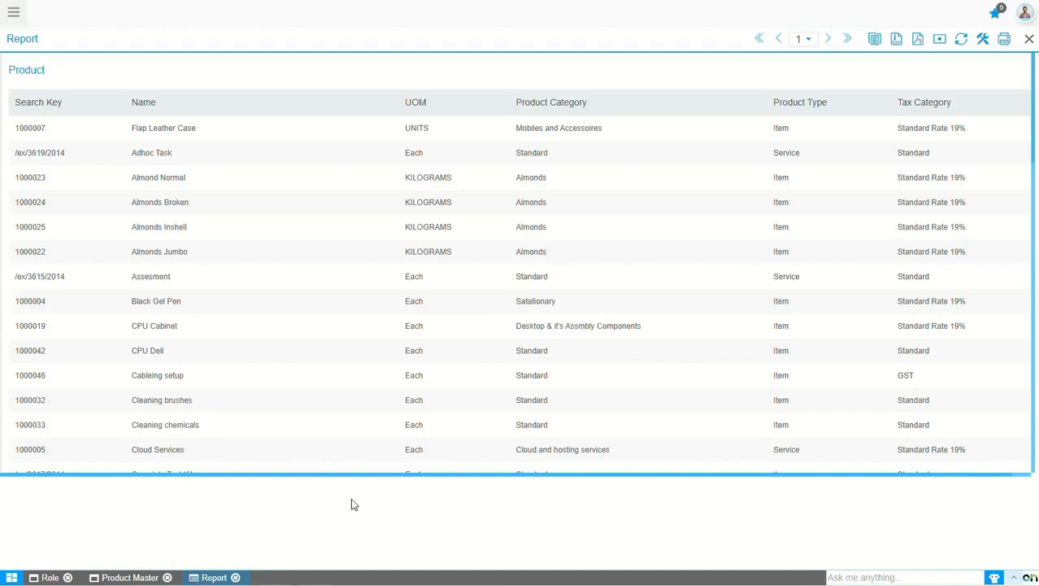
left_click(47, 577)
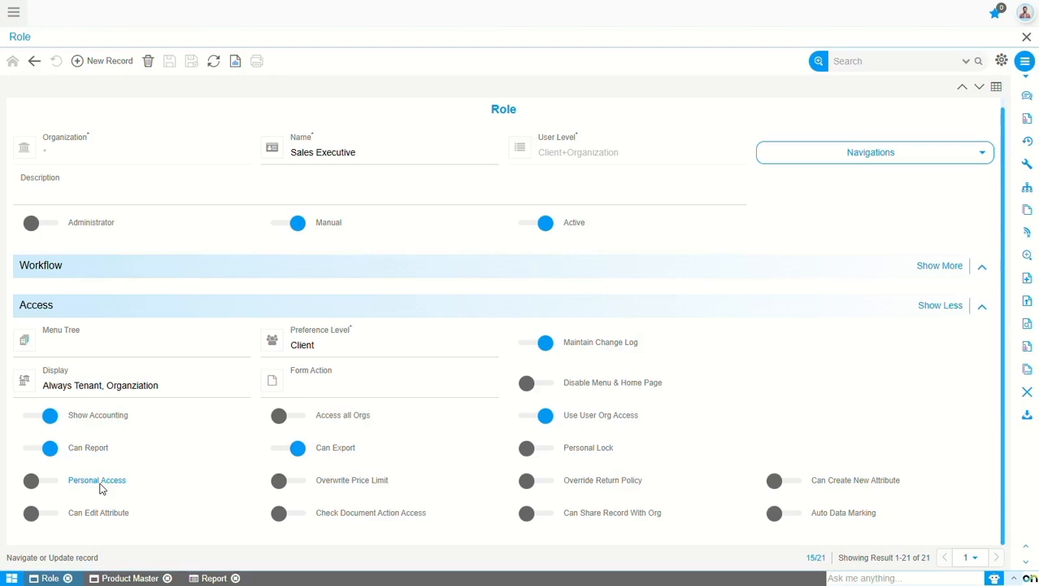
Step: Search the application menu for "payment" and open the Payment Method window
left_click(13, 11)
type("payment m")
left_click(78, 74)
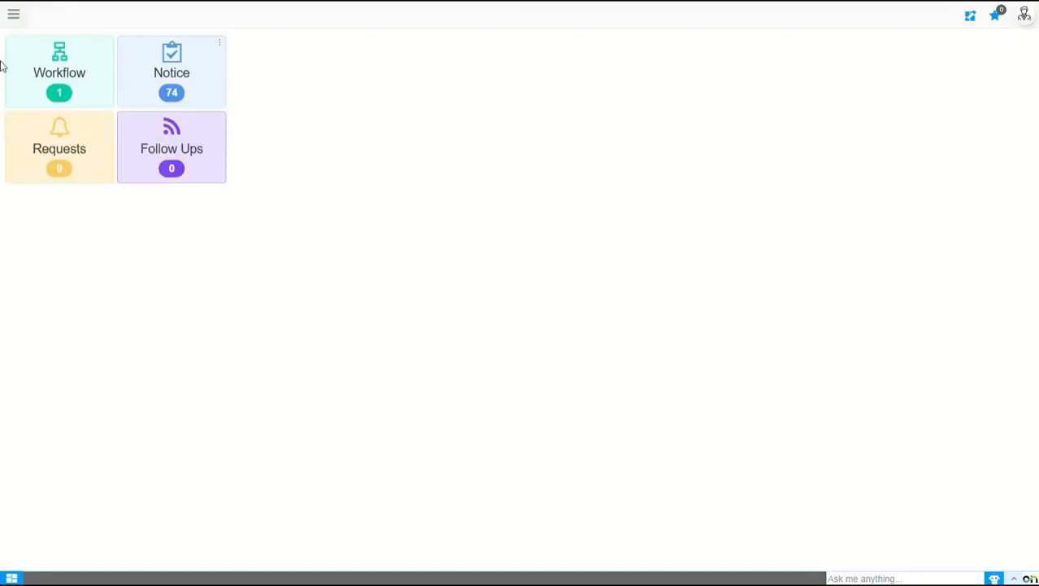
left_click(13, 18)
left_click(58, 51)
type("payment")
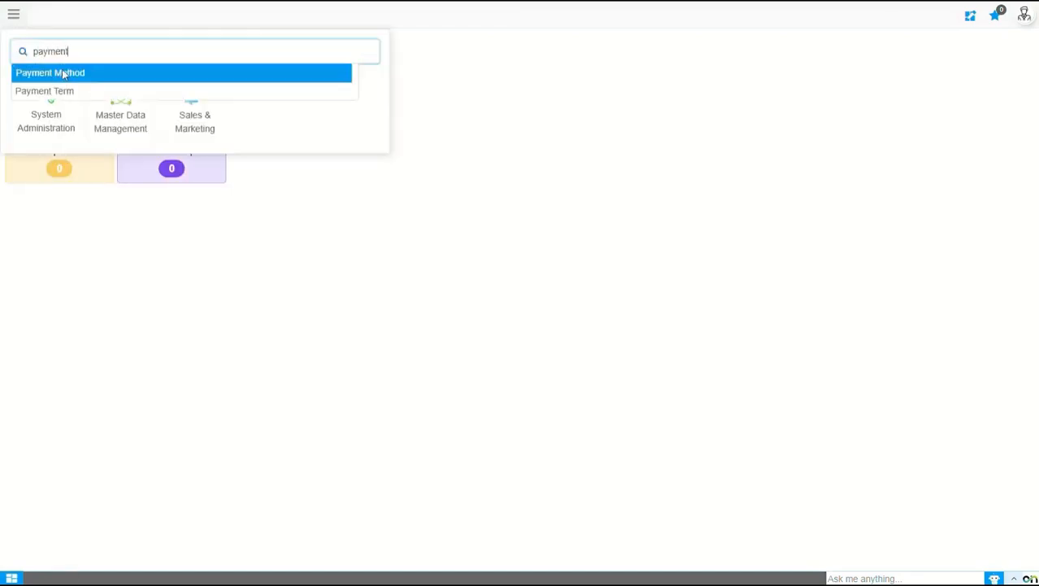
left_click(63, 74)
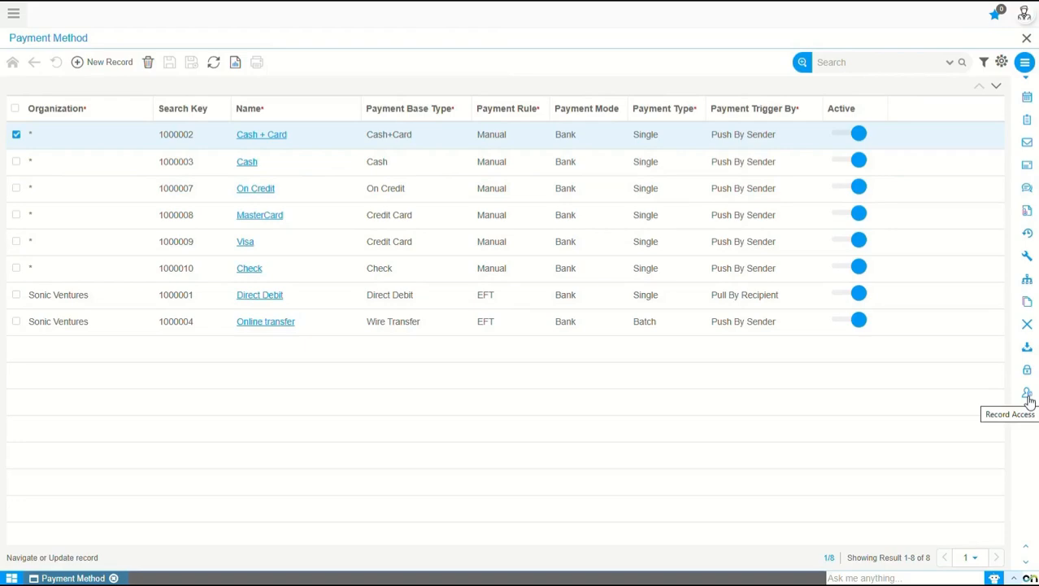
Step: Select the Sales Executive role in the payment method's Record Access, try the Read Only option and cancel the dialog
left_click(375, 162)
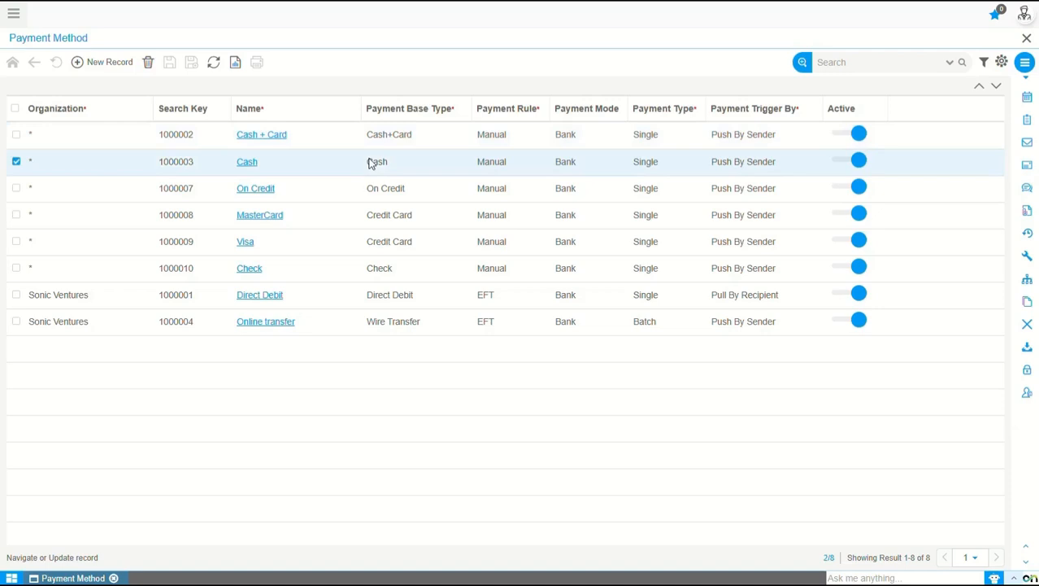
left_click(1027, 396)
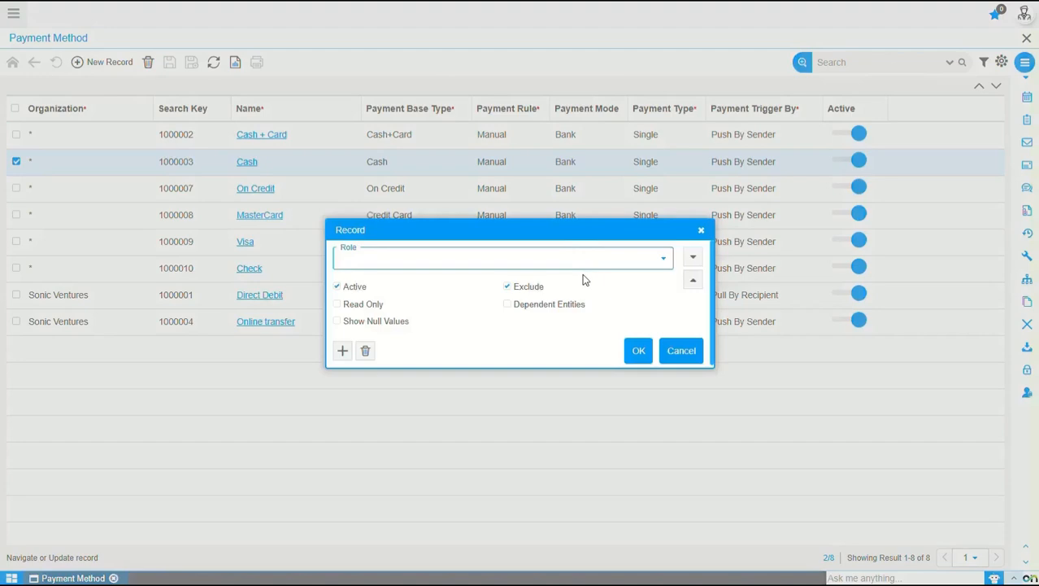
left_click(449, 261)
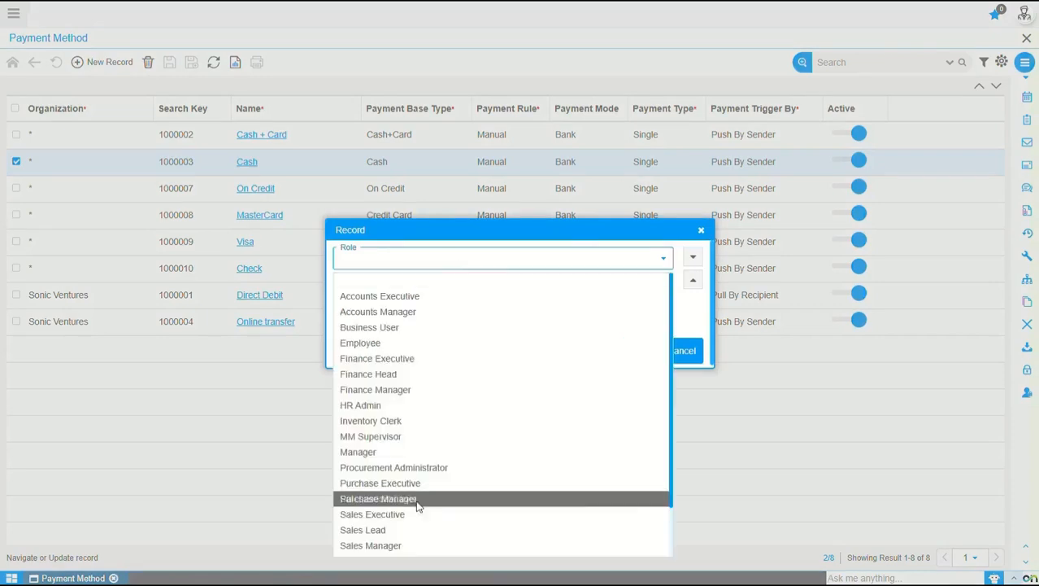
left_click(397, 514)
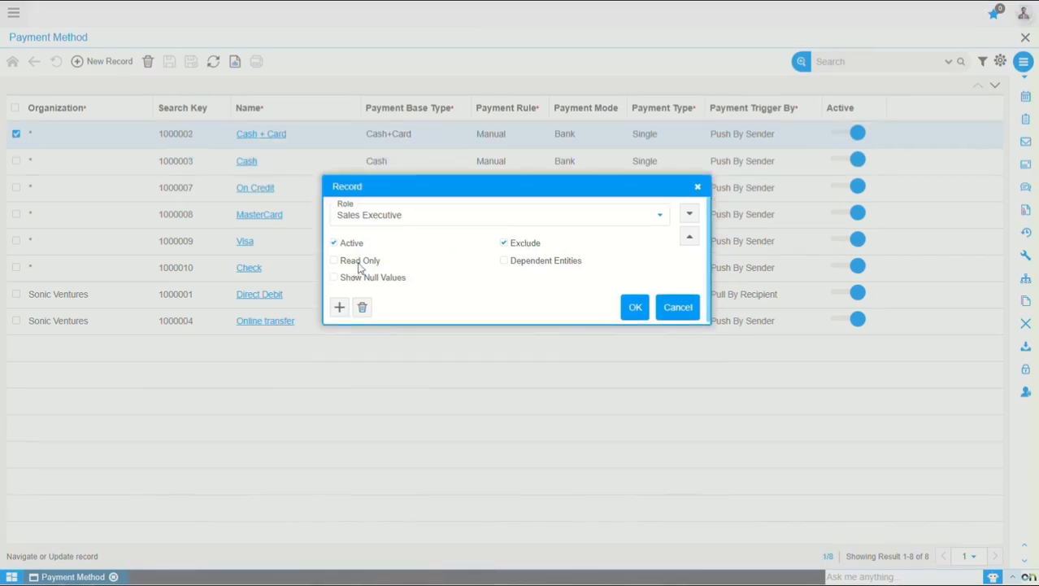
left_click(358, 262)
left_click(683, 308)
Step: Search for "charge m", open Charge Master and select the Rent charge
left_click(14, 13)
type("char")
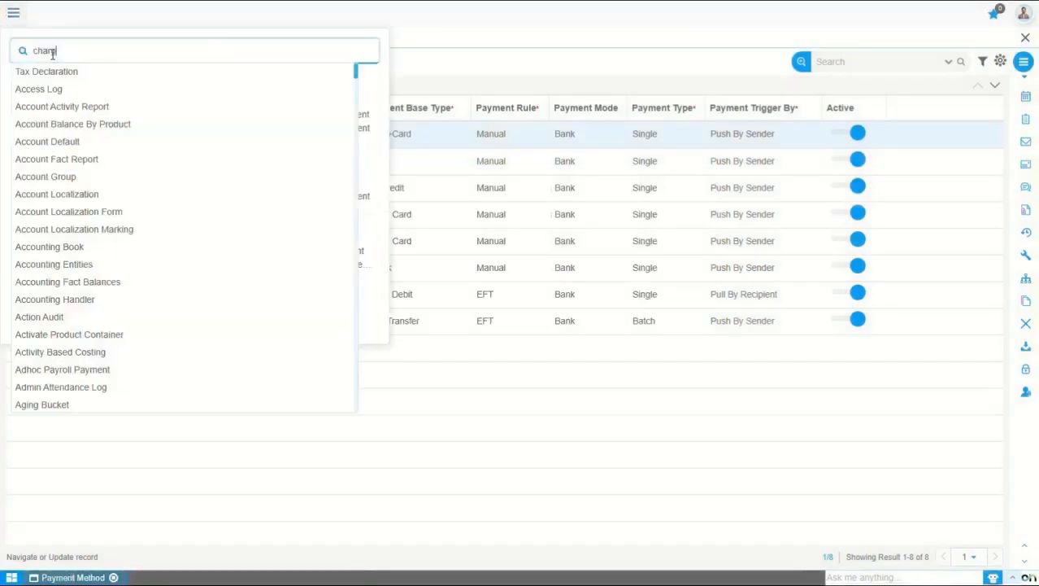
type("ge m")
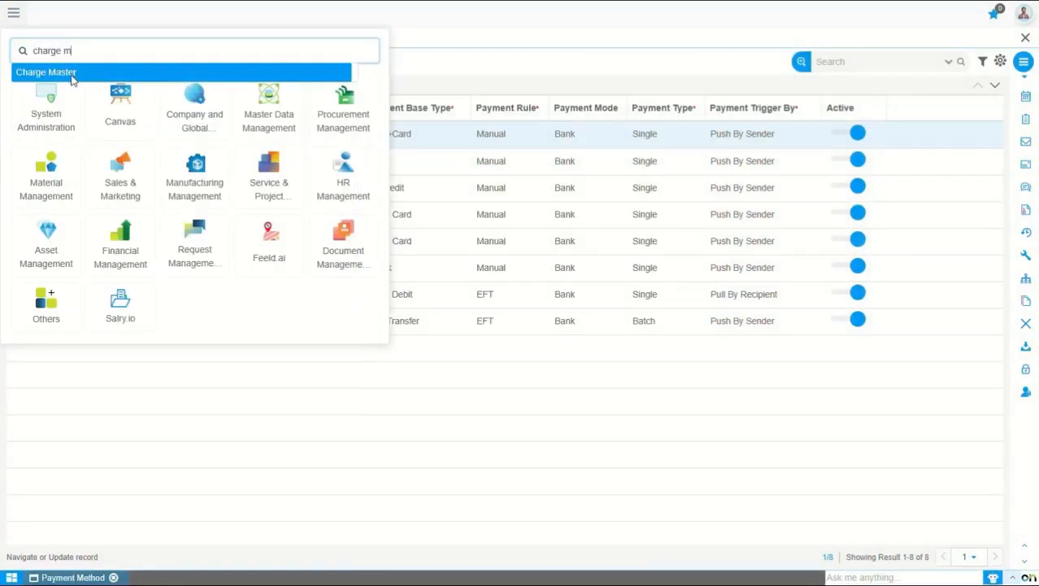
left_click(71, 79)
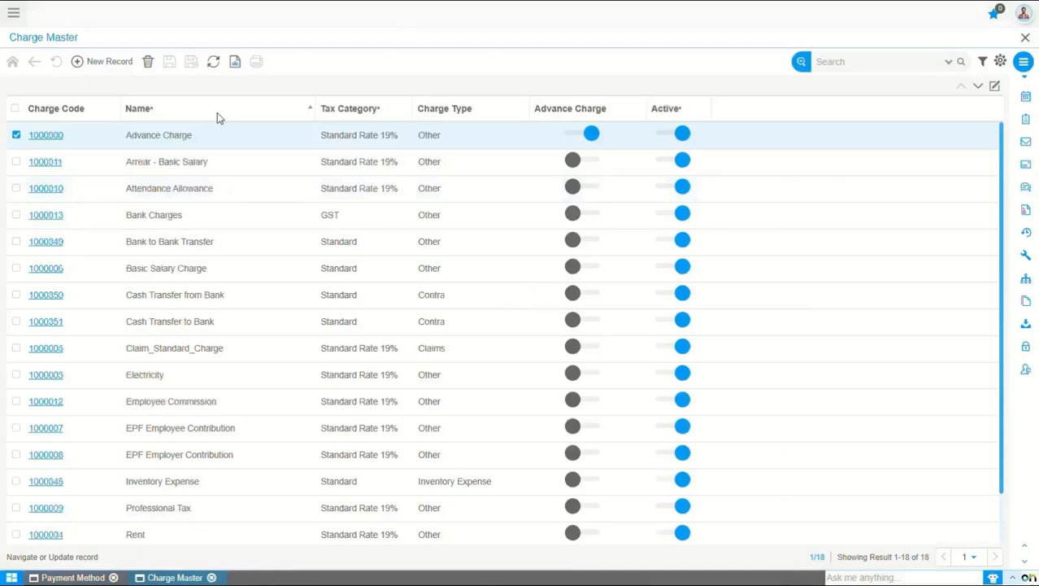
scroll(167, 459, "down", 2)
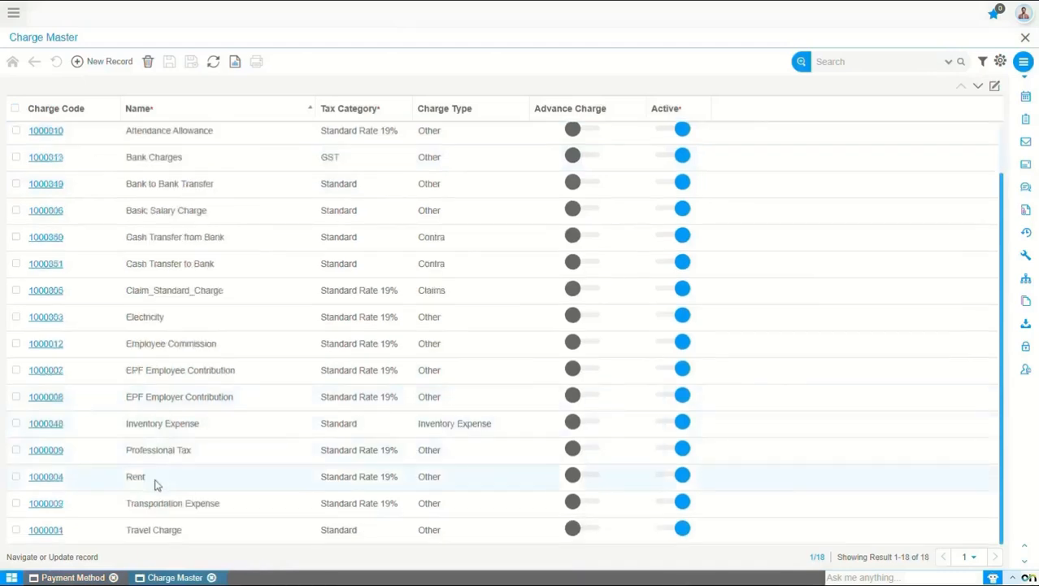
left_click(156, 483)
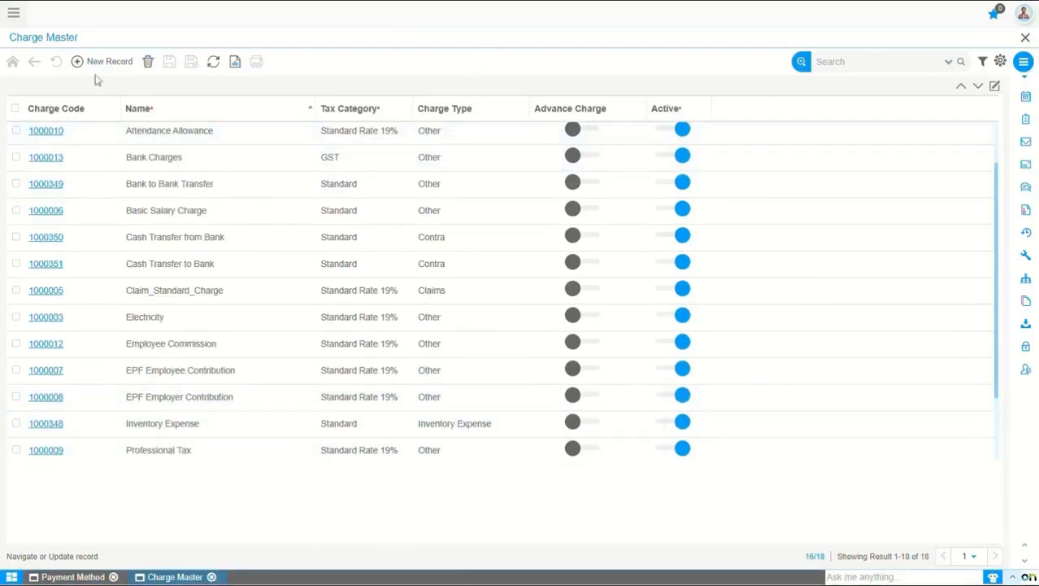
Step: Search for "ar re", open AR Receipt and display its record list to examine the charges used
left_click(11, 13)
type("ar re")
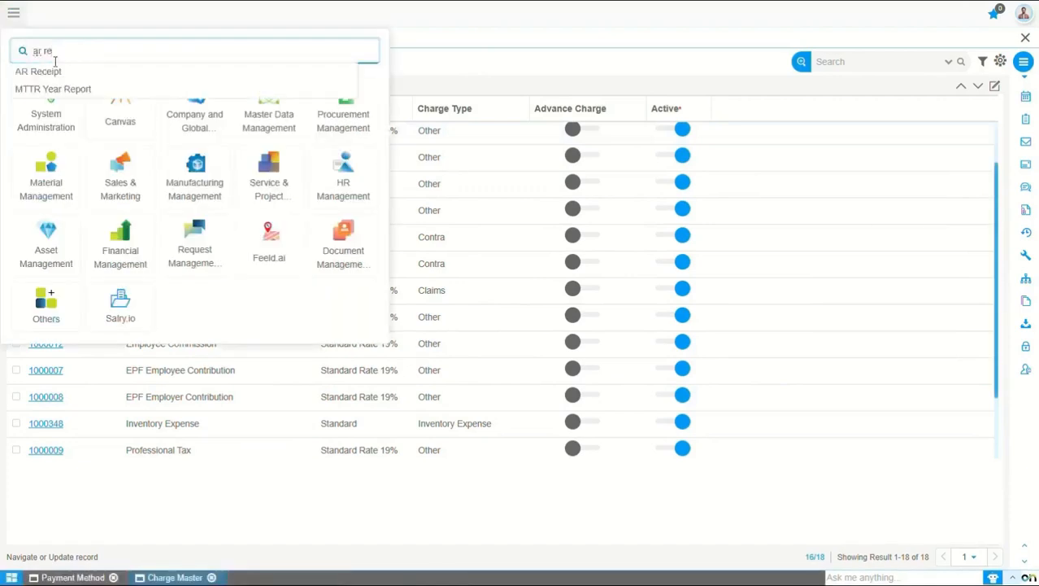
left_click(53, 74)
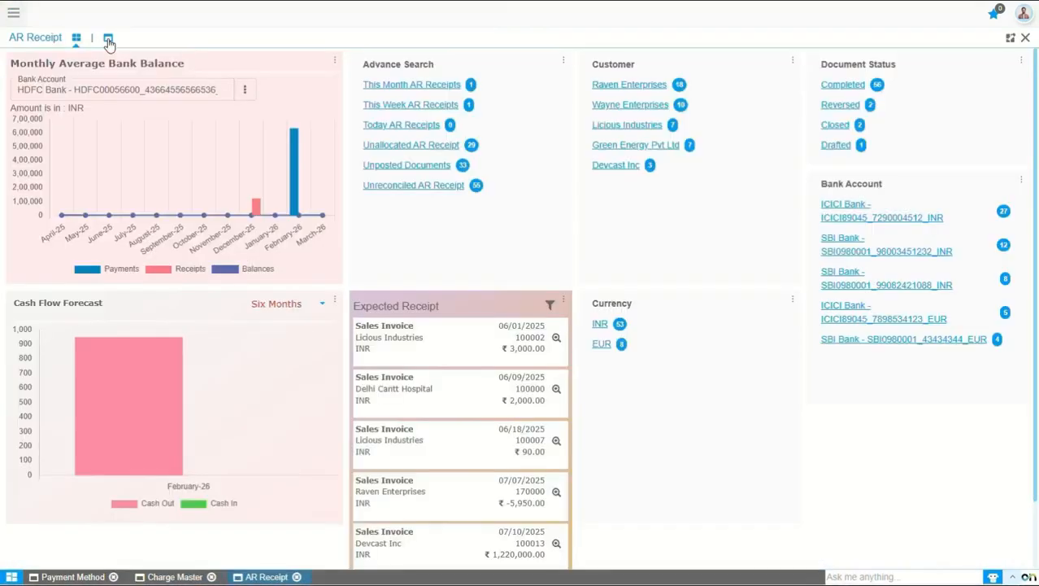
left_click(109, 39)
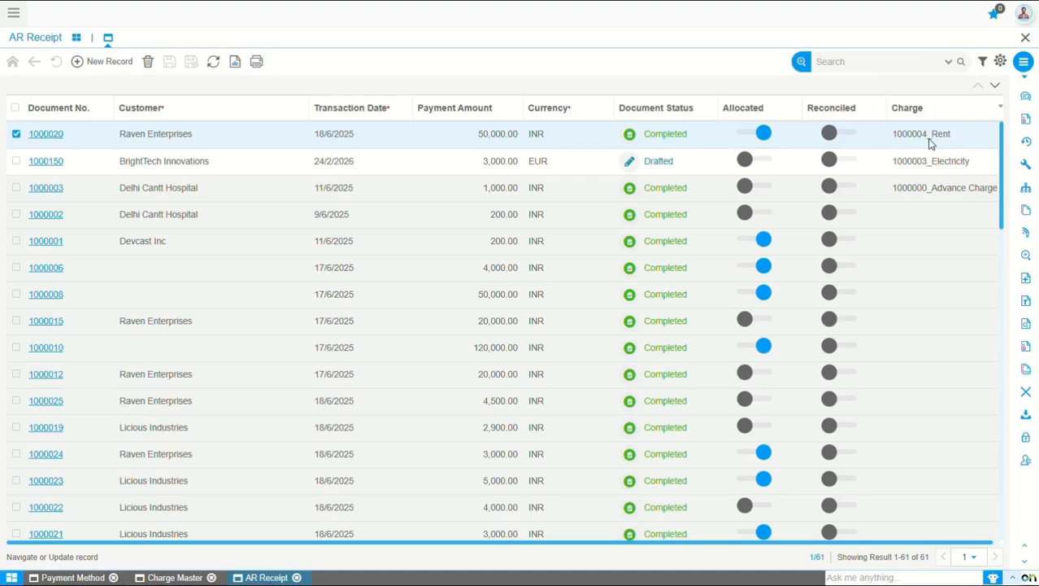
Step: In Charge Master, exclude the Rent charge for the Sales Executive role through Record Access, with Dependent Entities enabled
left_click(175, 577)
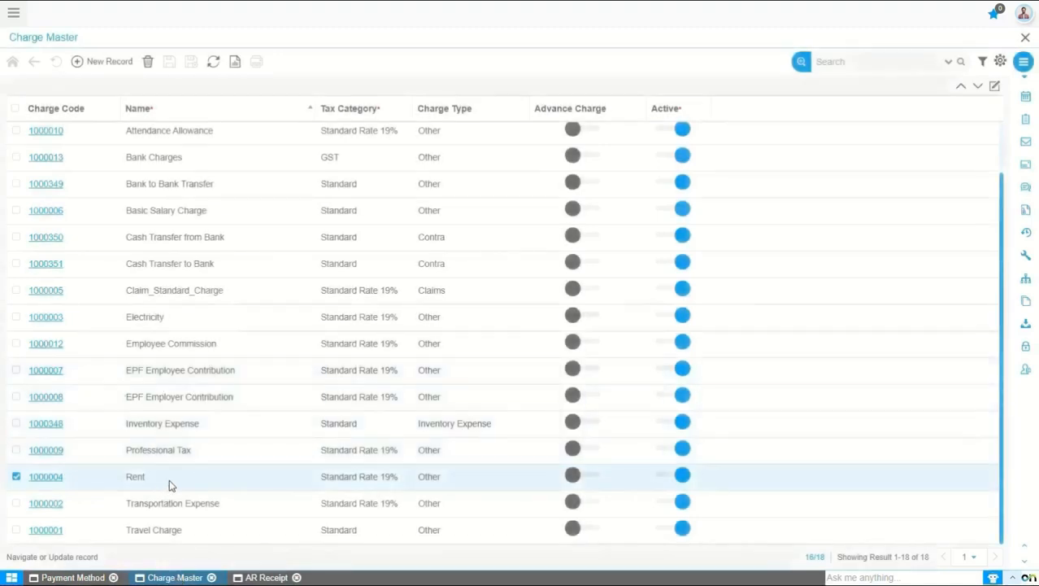
left_click(1026, 372)
left_click(393, 262)
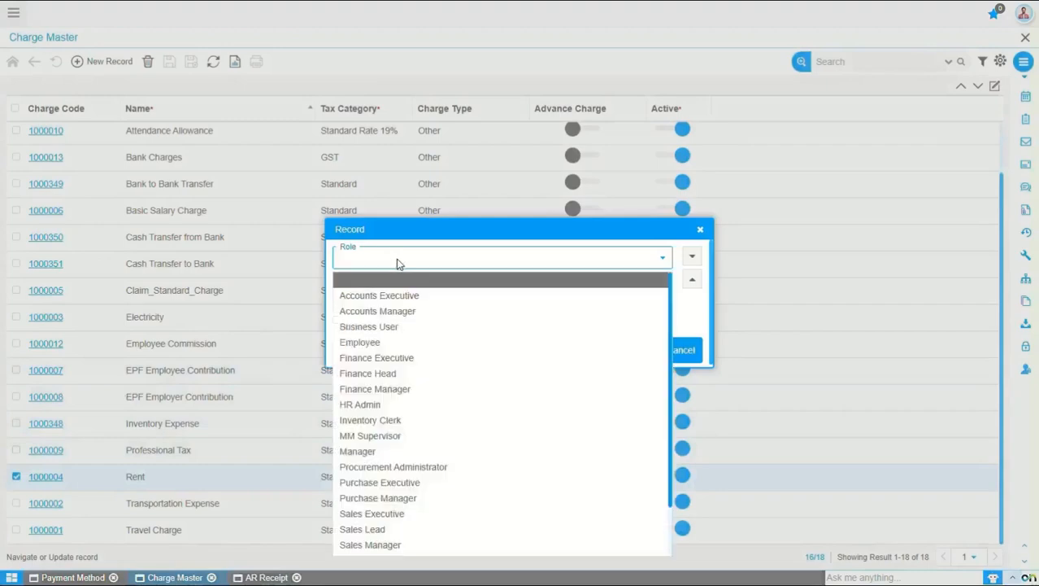
left_click(395, 514)
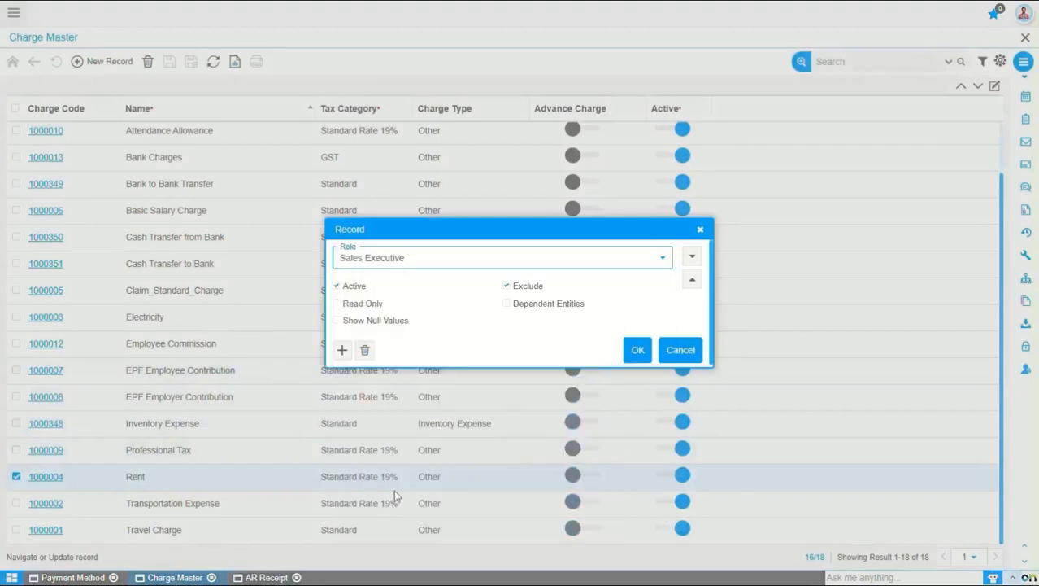
left_click(508, 304)
left_click(637, 351)
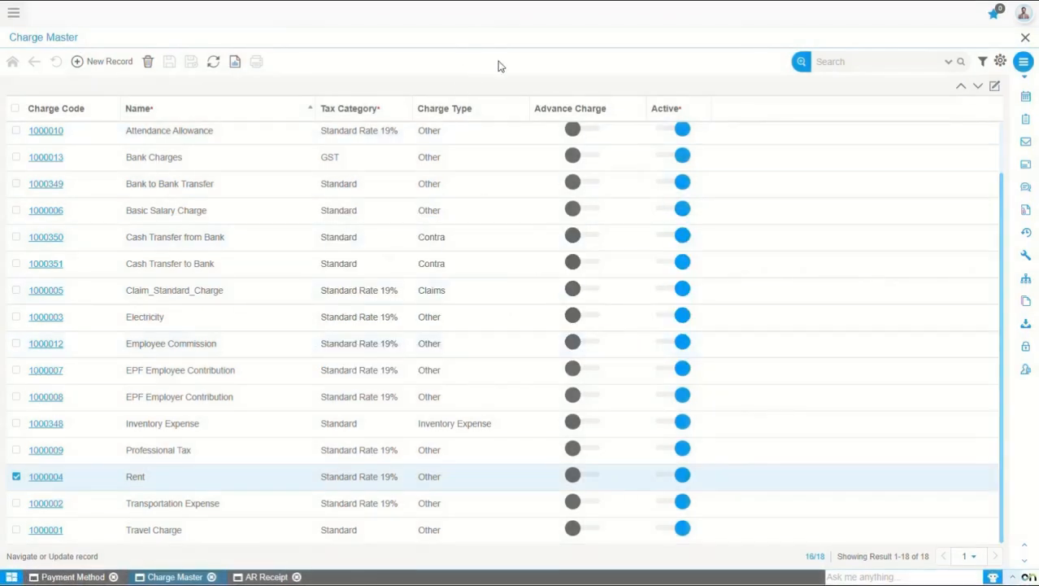
Step: Switch to the sales user's account, check its active role, and open Charge Master to examine the available charges
left_click(1023, 13)
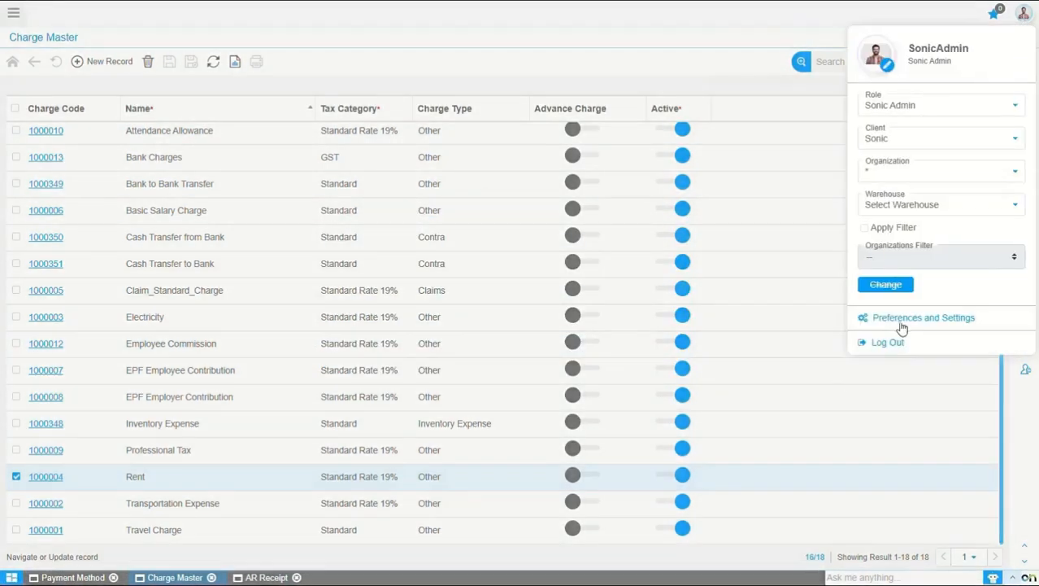
left_click(888, 343)
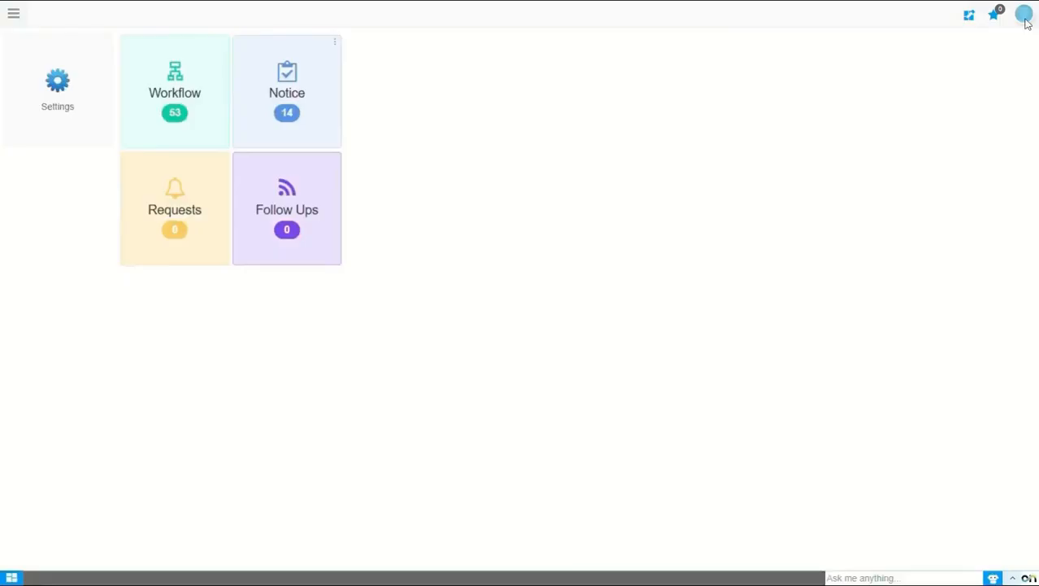
left_click(1023, 13)
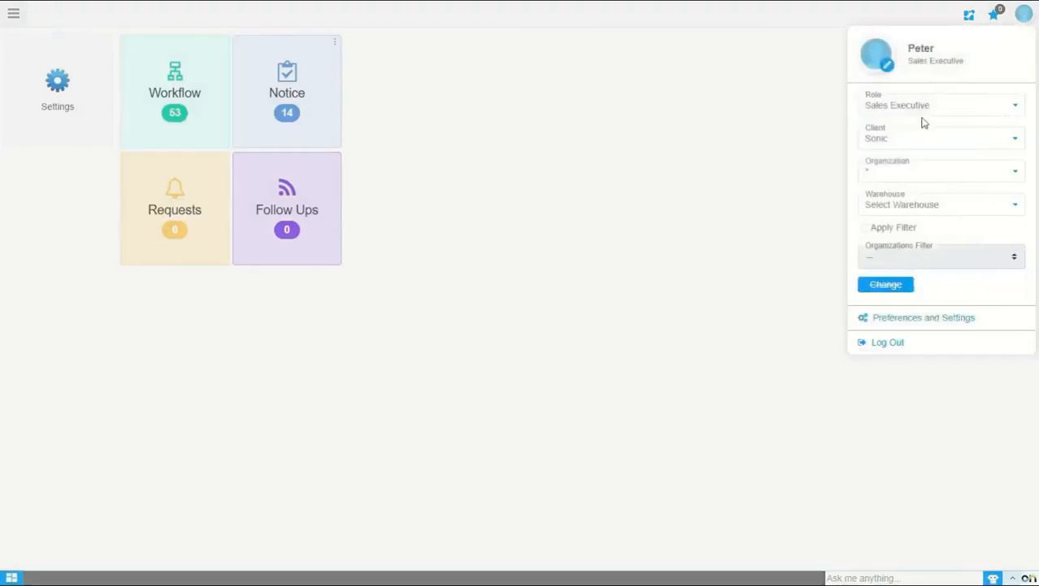
left_click(634, 160)
left_click(13, 14)
type("charge")
left_click(55, 74)
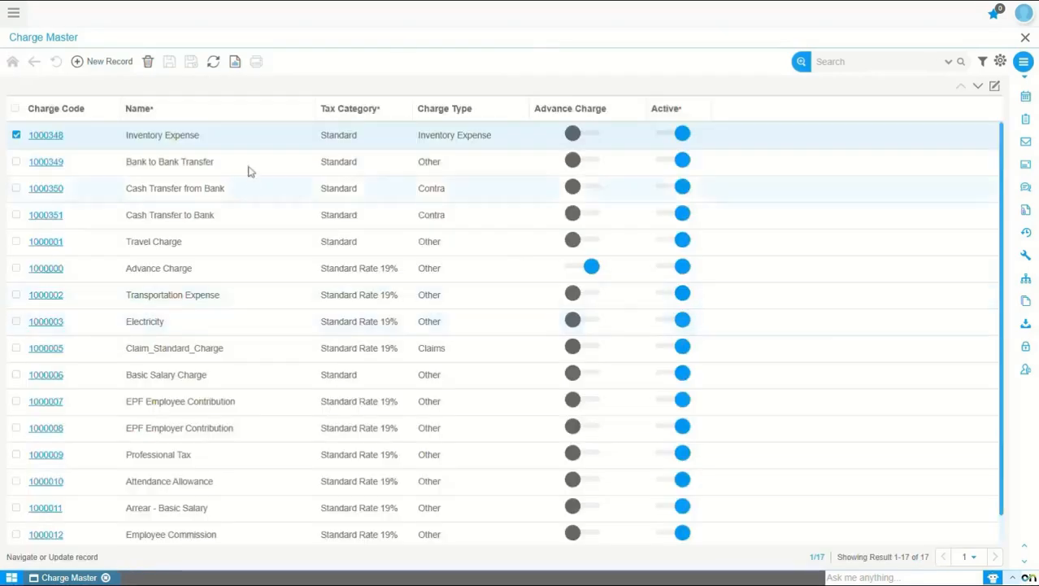
Step: Sort the Charge Master list by name to examine the available charges, and open AR Receipt through a search for "ar"
left_click(216, 118)
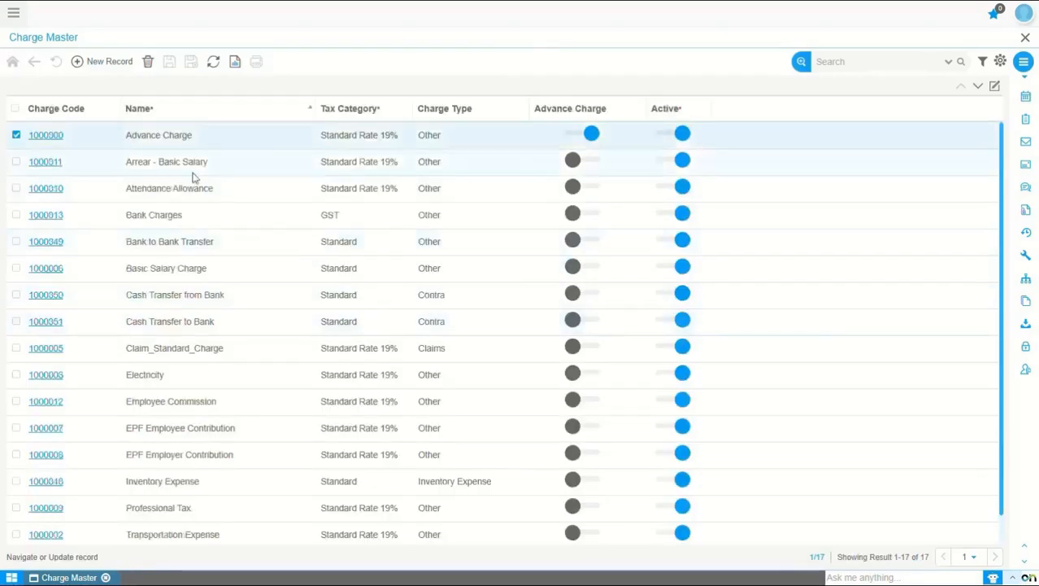
scroll(193, 174, "down", 2)
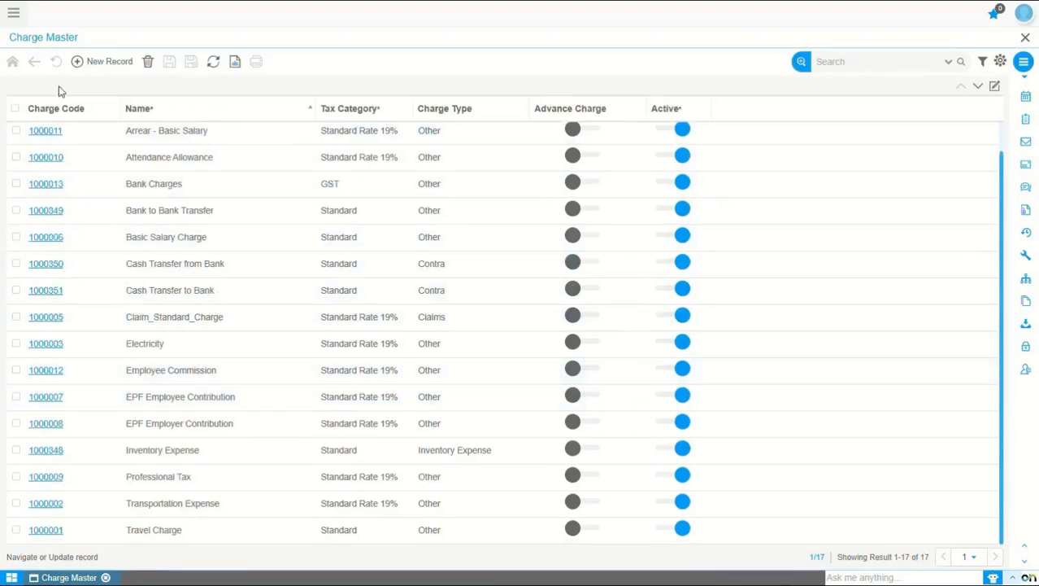
left_click(13, 12)
type("ar")
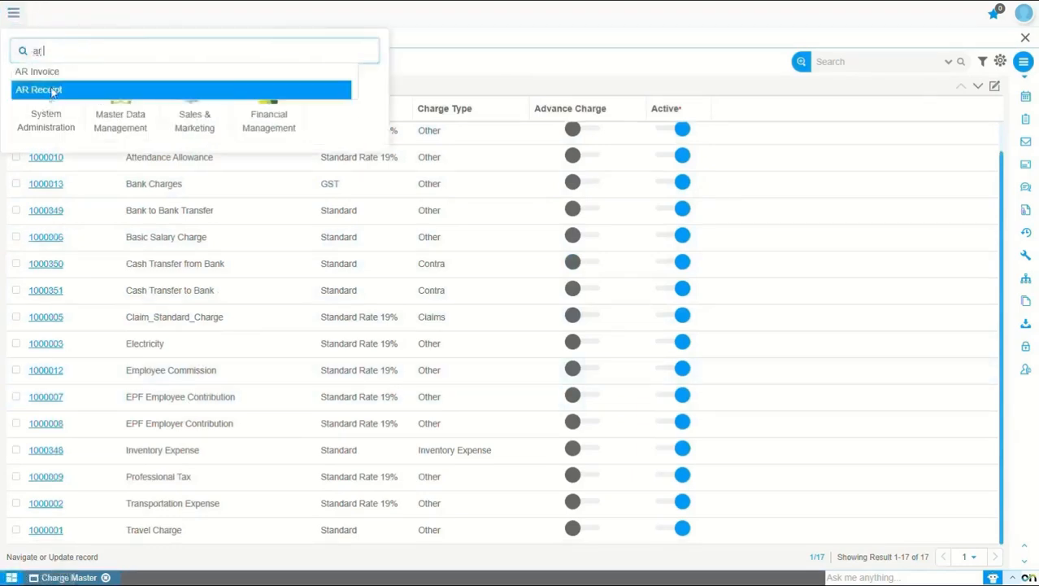
left_click(51, 91)
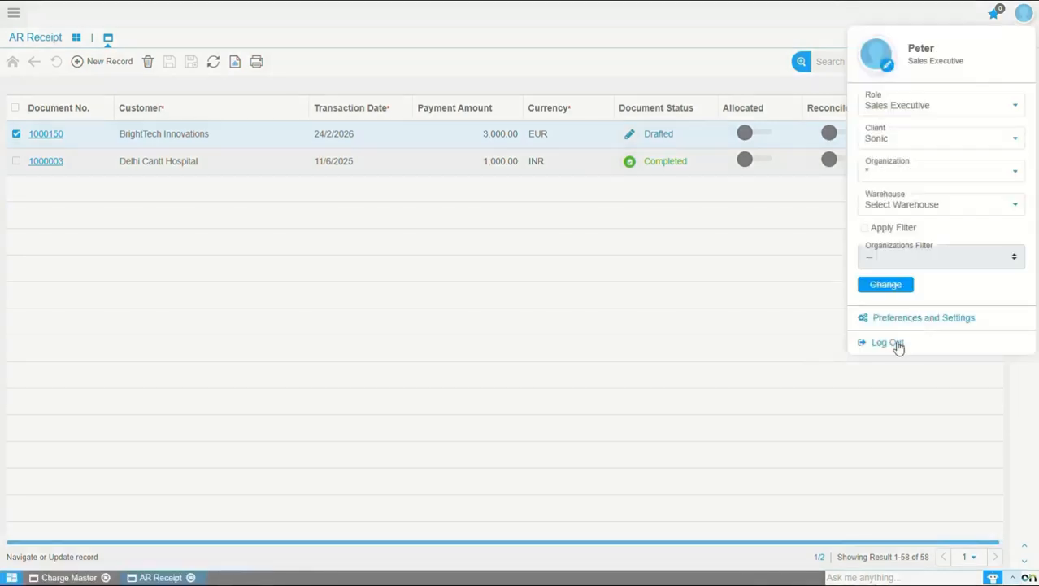
Step: Switch to the administrator account, search for "charge", open Charge Master and select the Rent charge
left_click(885, 343)
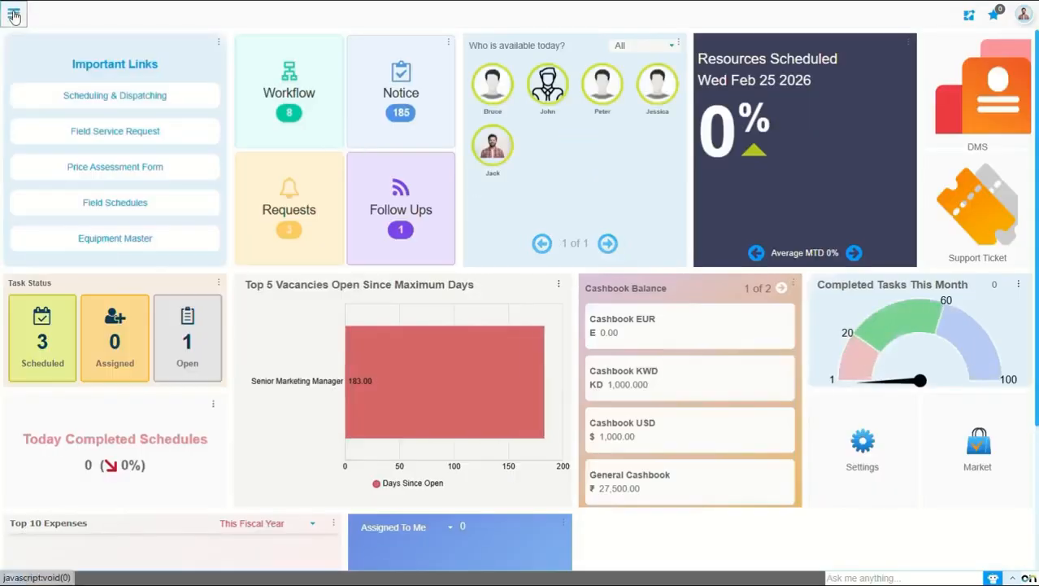
left_click(13, 13)
type("c")
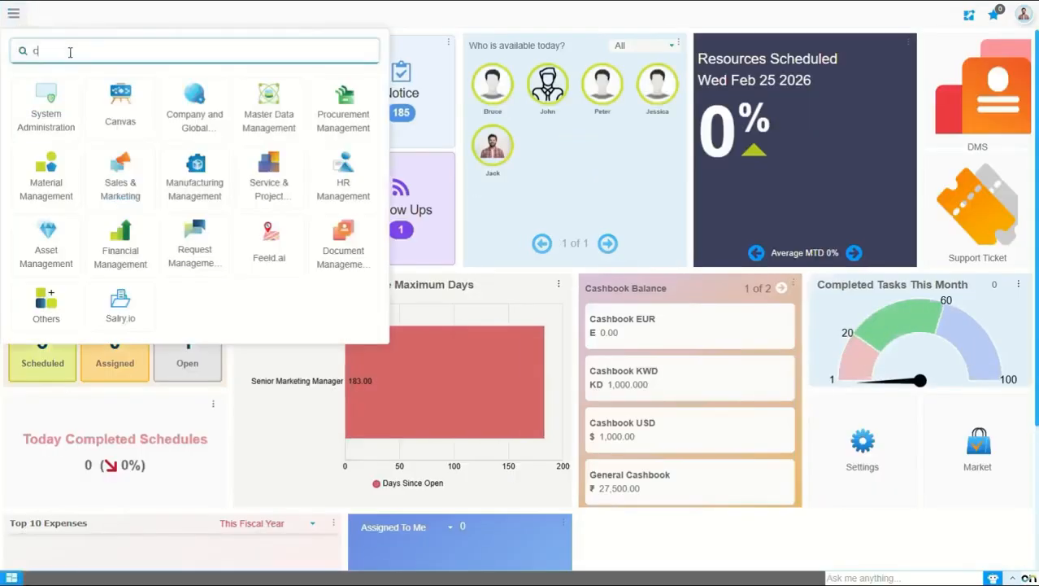
type("harge")
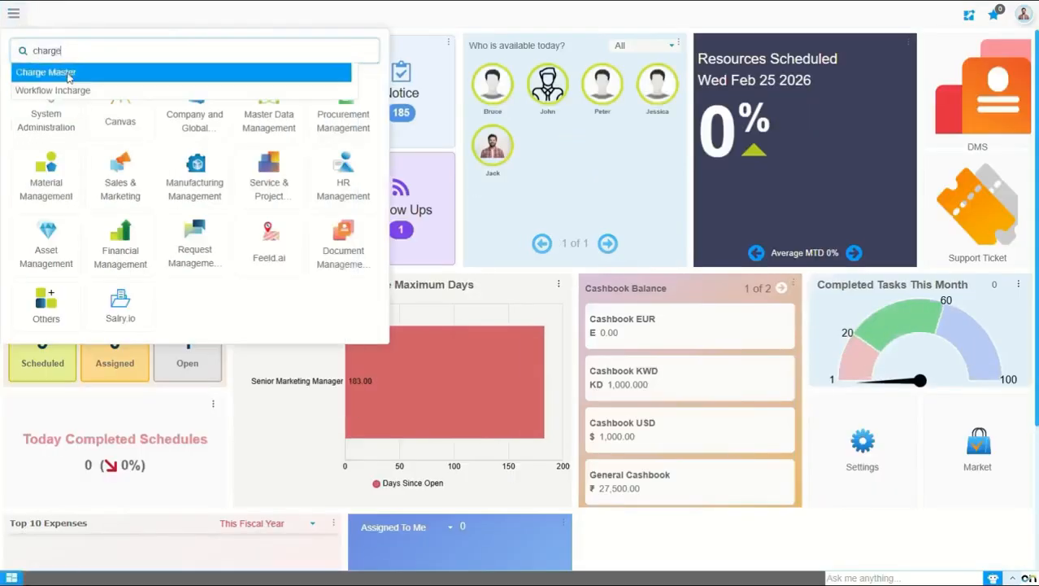
left_click(68, 73)
left_click(160, 356)
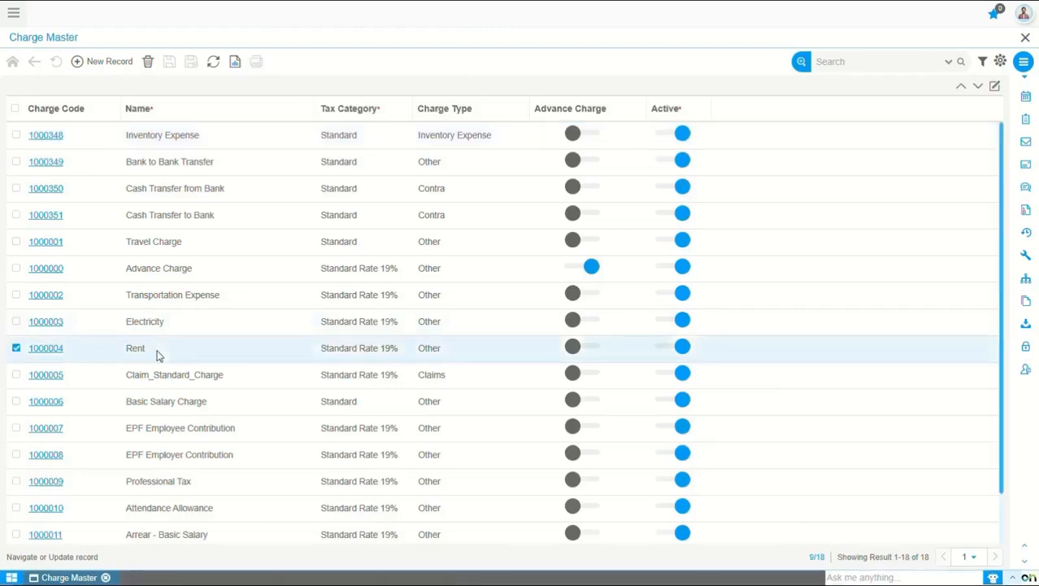
Step: Enable Show Null Values in the Rent charge's record access for the Sales Executive role and confirm the settings
left_click(1026, 371)
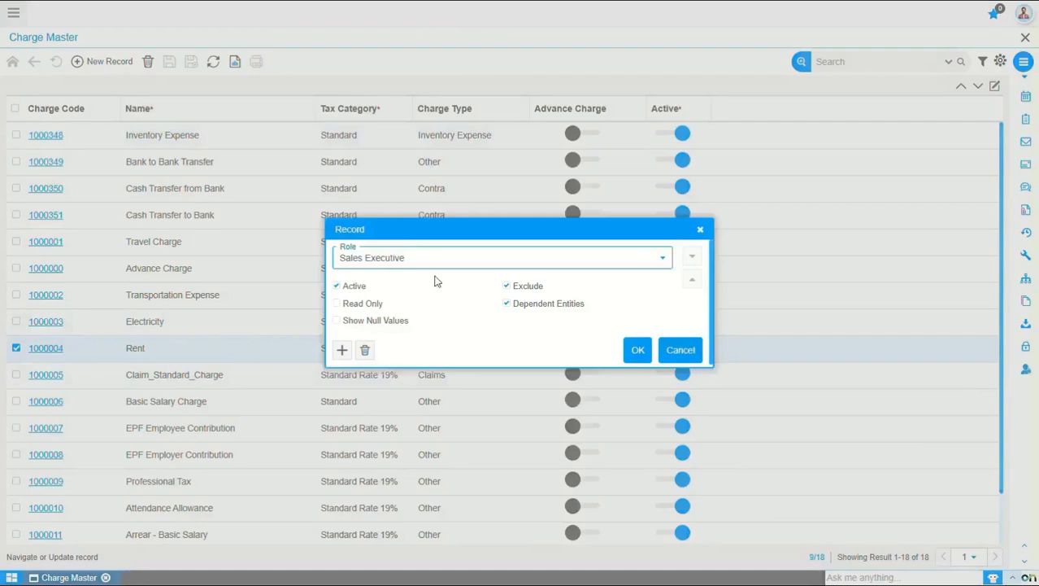
left_click(337, 321)
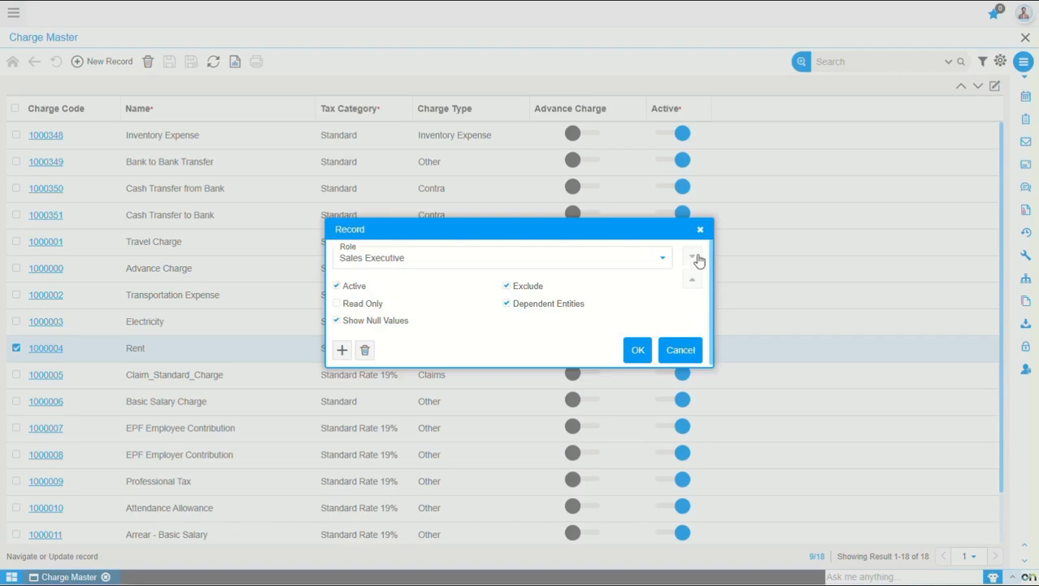
left_click(638, 350)
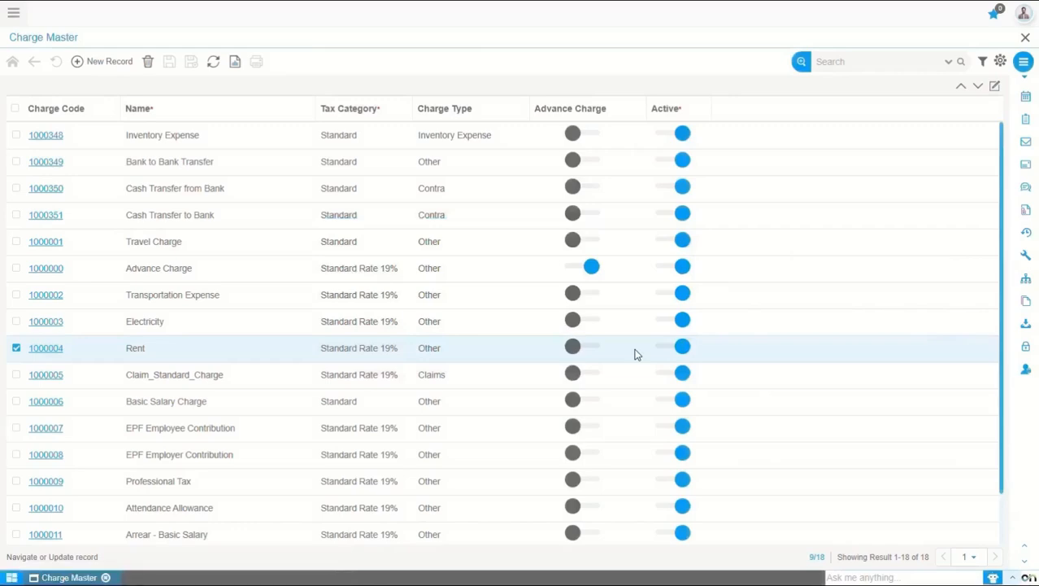
Step: Return to the sales user's account, search for "ar re" and open AR Receipt to examine the accessible records
left_click(1022, 13)
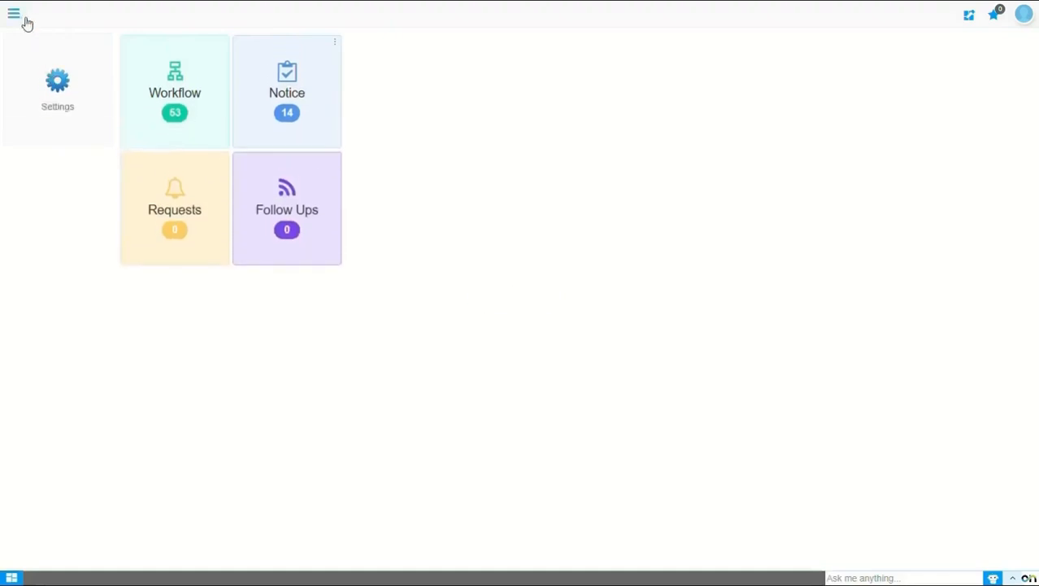
left_click(25, 18)
type("ar re")
left_click(52, 71)
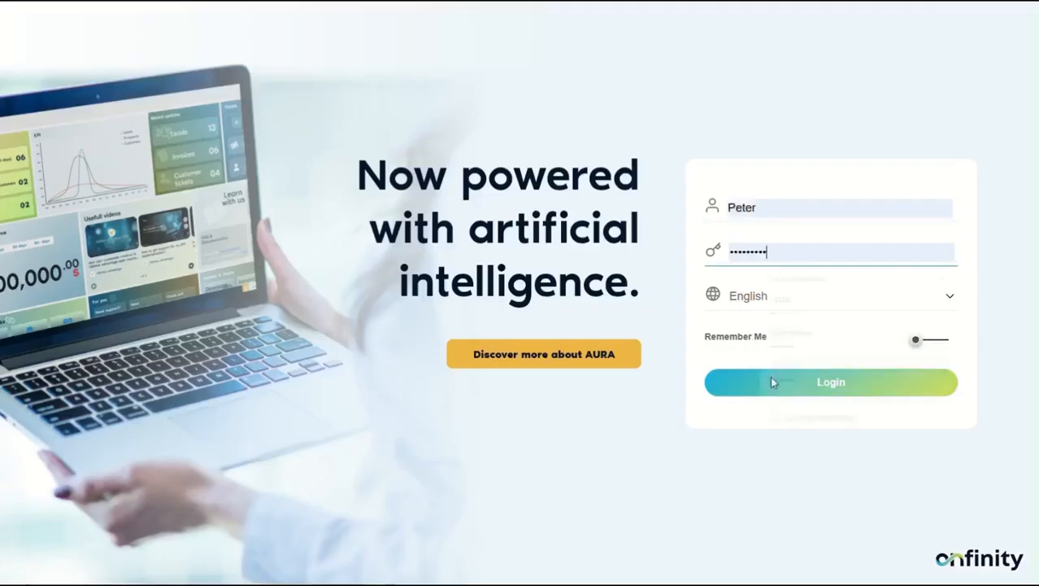
Step: Log in to the sales user's account, search for "sales or" and open Sales Order
left_click(773, 381)
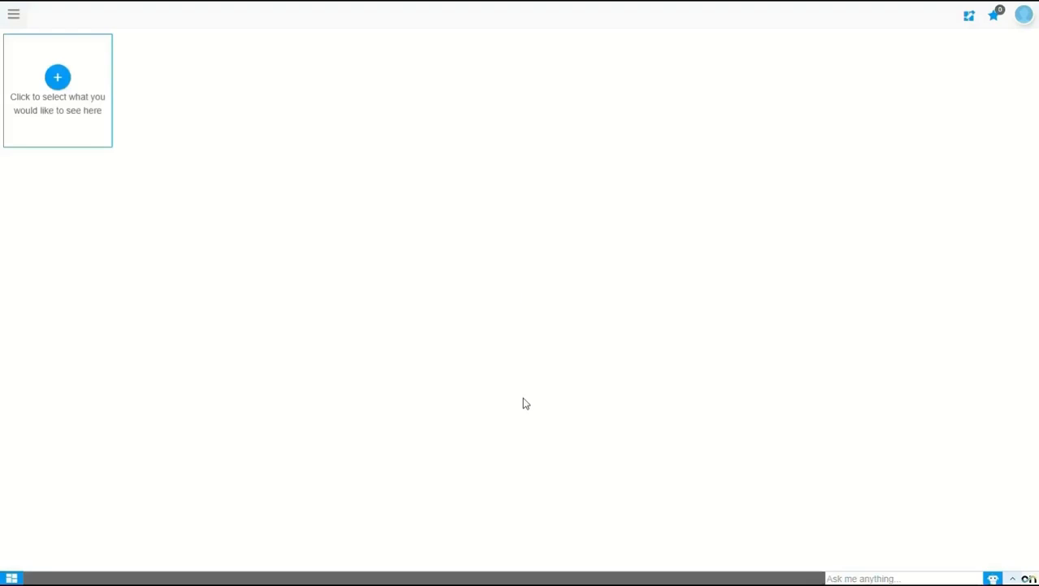
left_click(15, 14)
left_click(62, 50)
type("sales or")
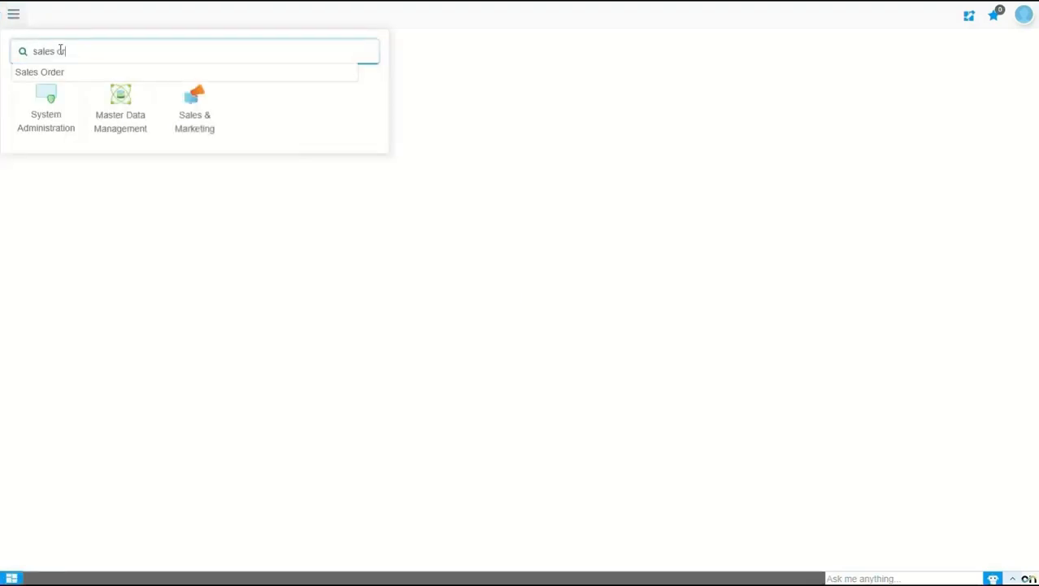
left_click(60, 74)
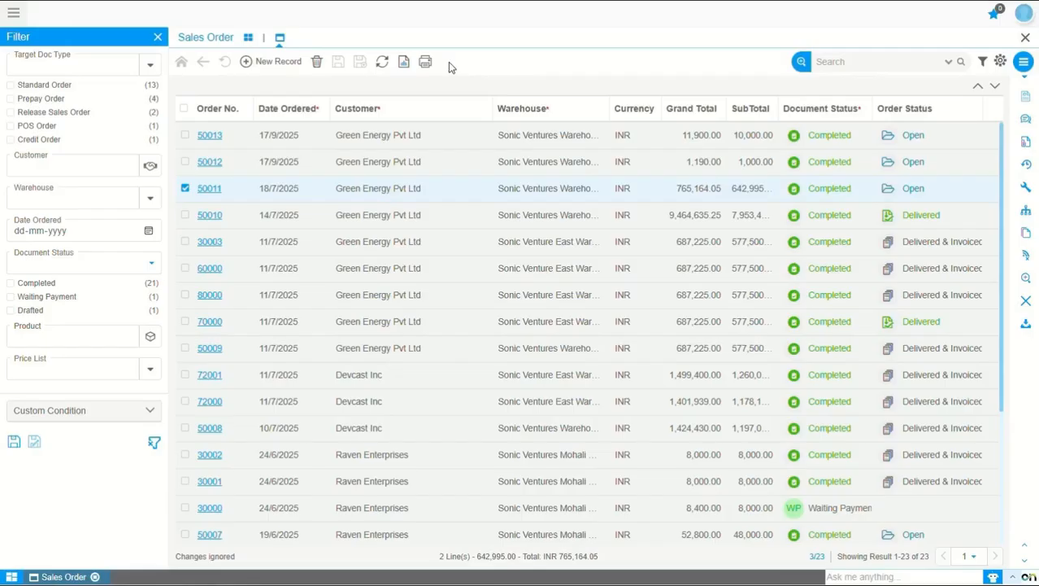
Step: Start a new sales order to examine the available payment methods, and log out of the sales user's account
left_click(275, 62)
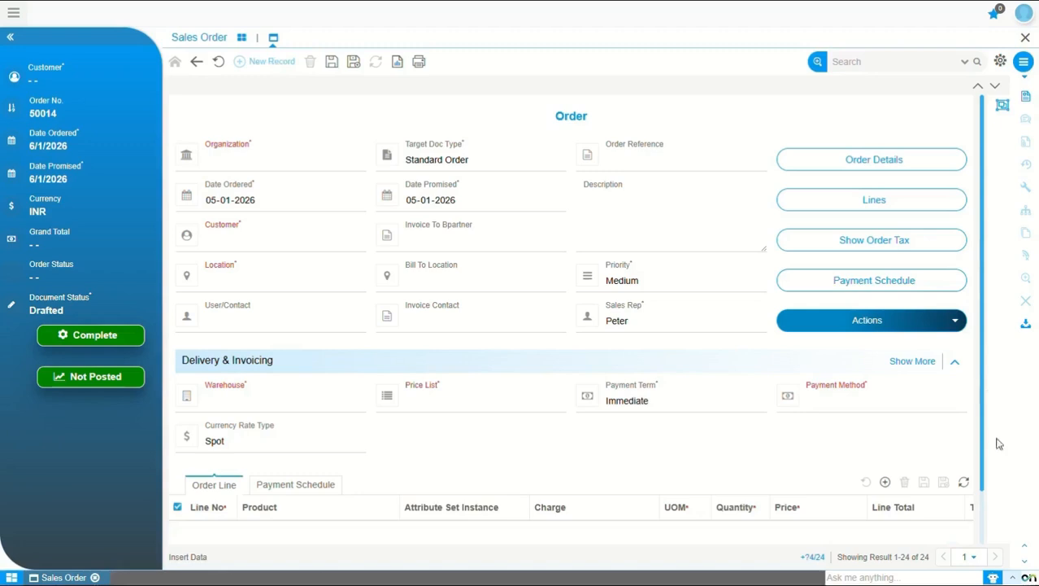
left_click(854, 407)
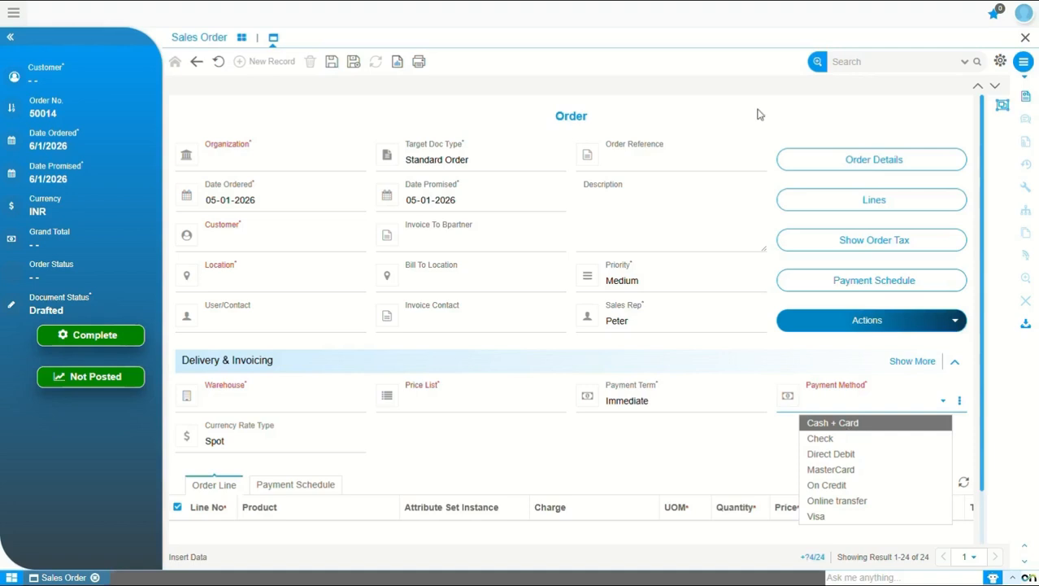
left_click(1024, 13)
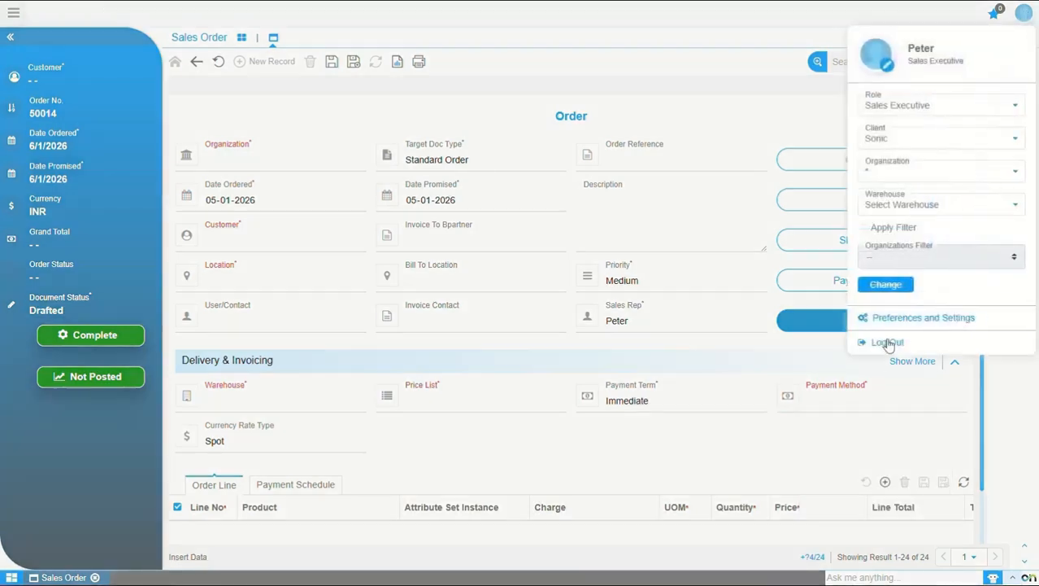
left_click(887, 343)
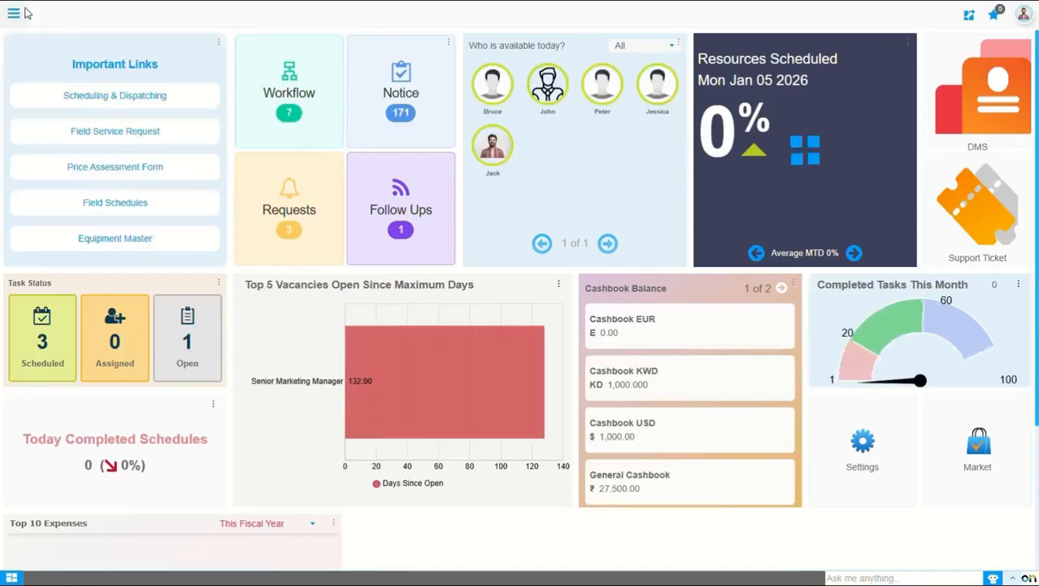
Step: From the administrator account, search for "role" and open the Sales Executive record in Role(New)
left_click(13, 13)
type("role")
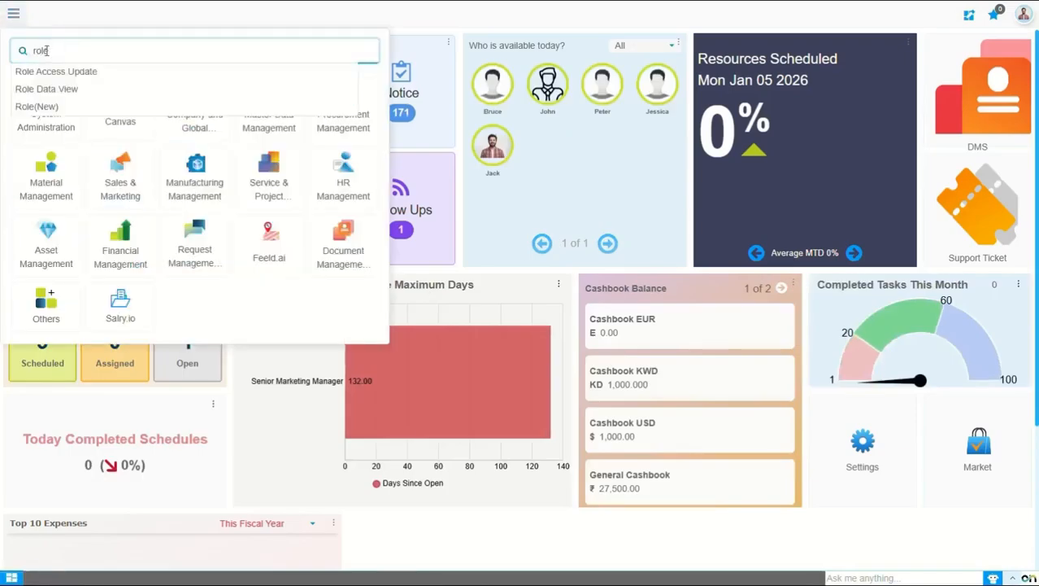
left_click(37, 107)
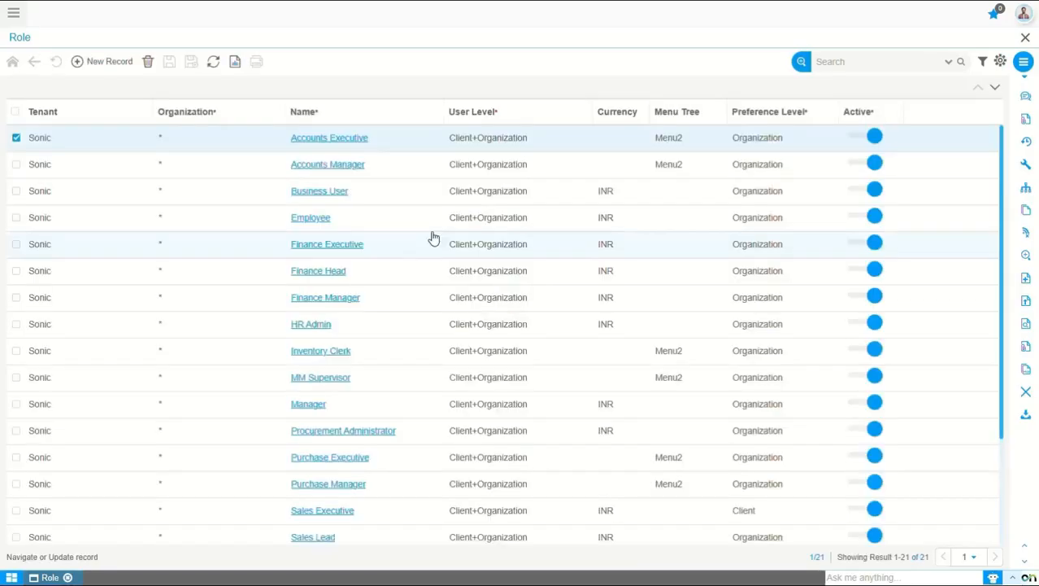
left_click(332, 511)
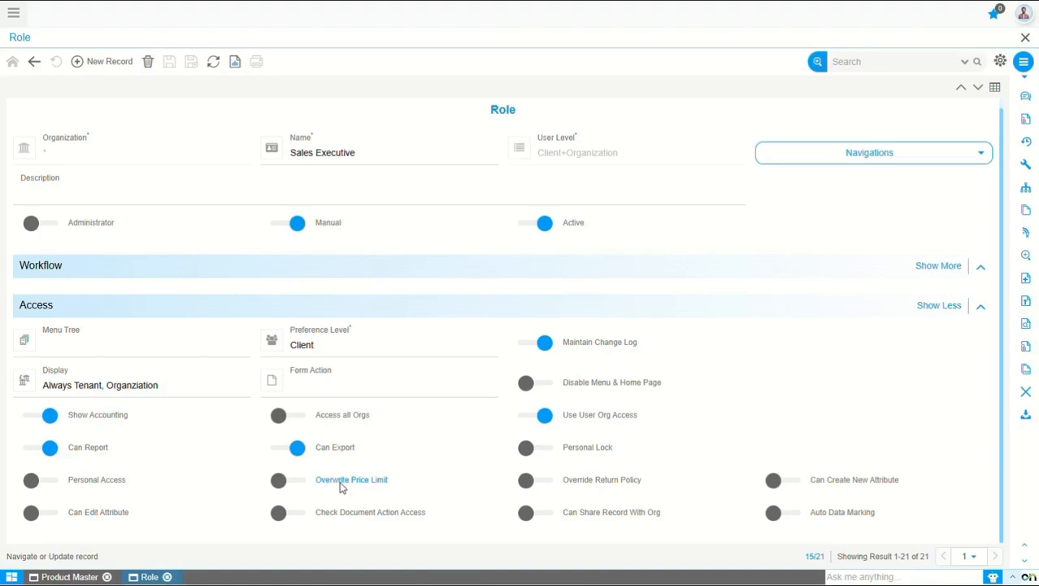
Step: Open the Flap Leather Case record in Product Master and display its product prices to examine the limit price
left_click(70, 577)
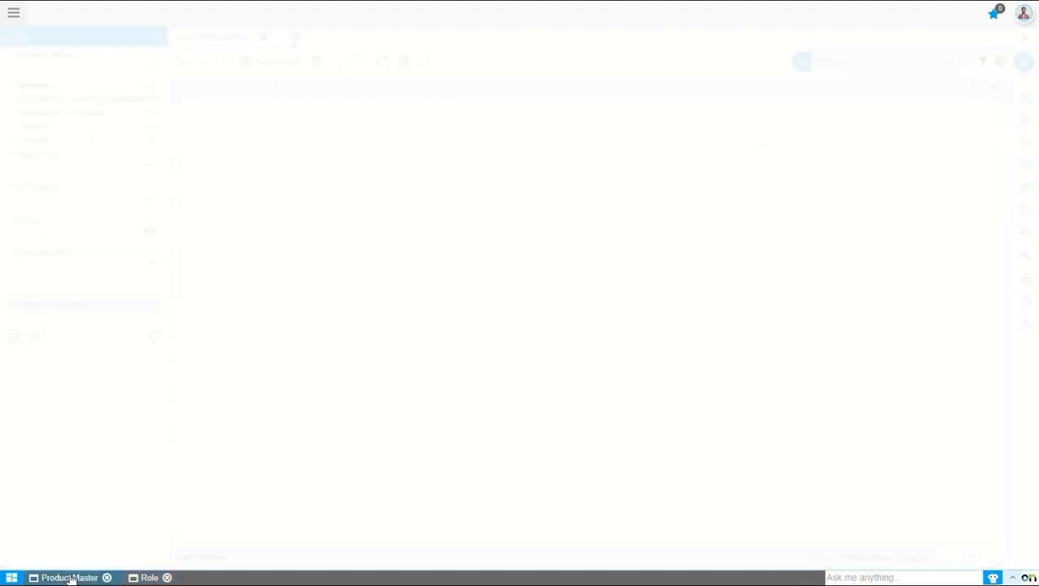
left_click(414, 144)
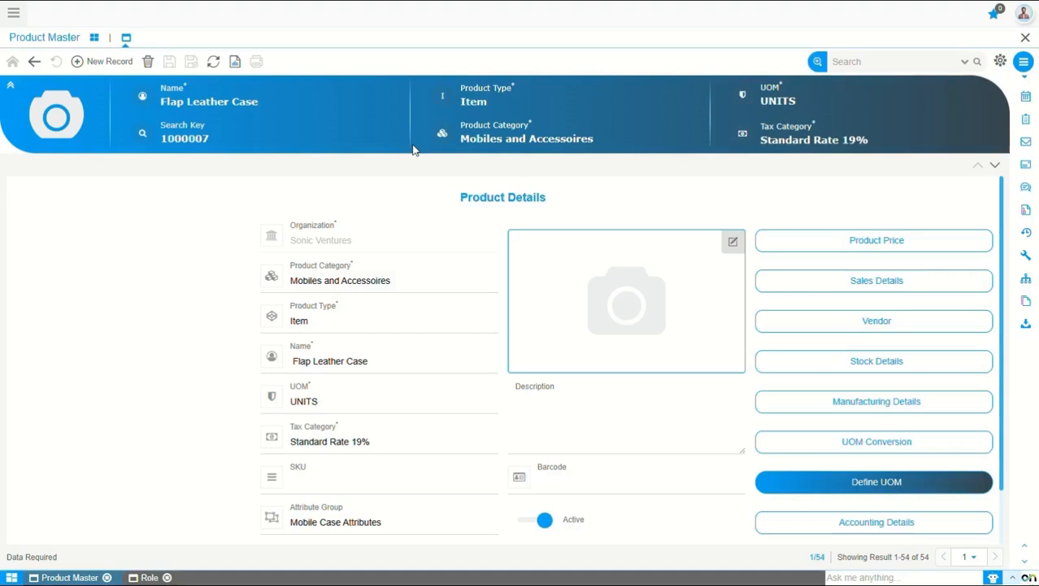
left_click(877, 241)
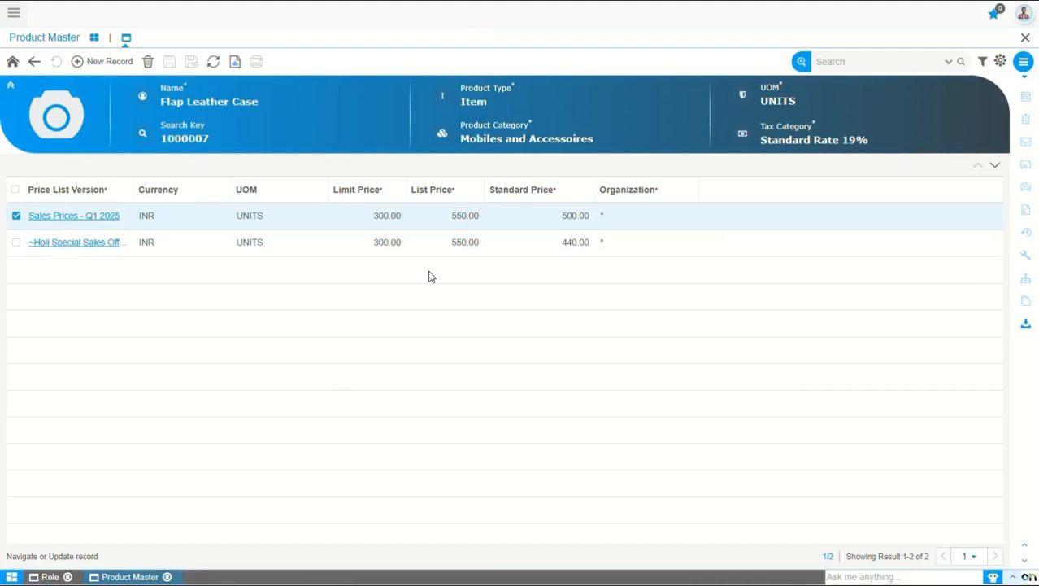
Step: Enable Overwrite Price Limit for the Sales Executive role, save the record and log out of the administrator account
left_click(49, 577)
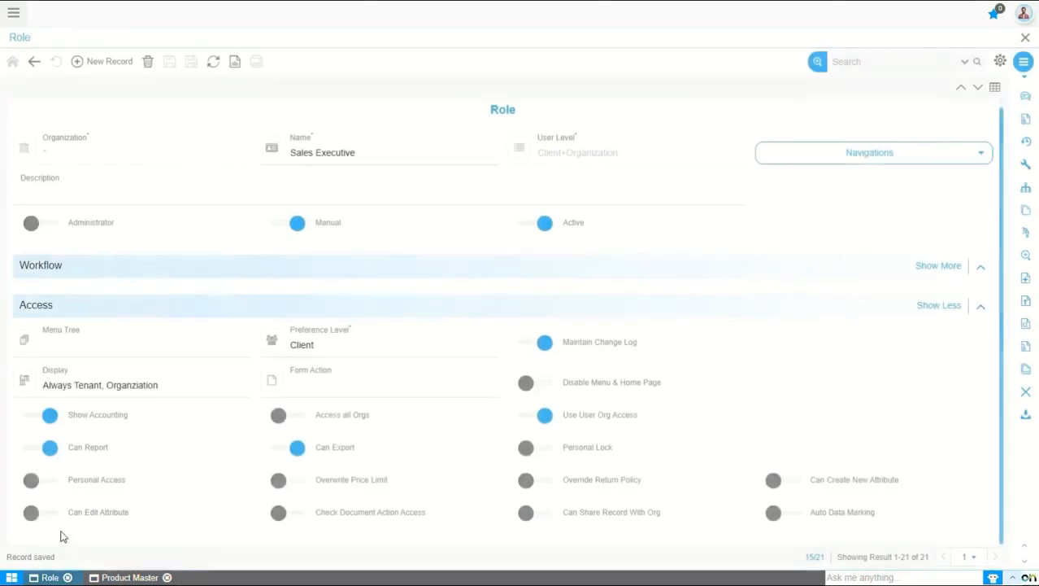
left_click(290, 481)
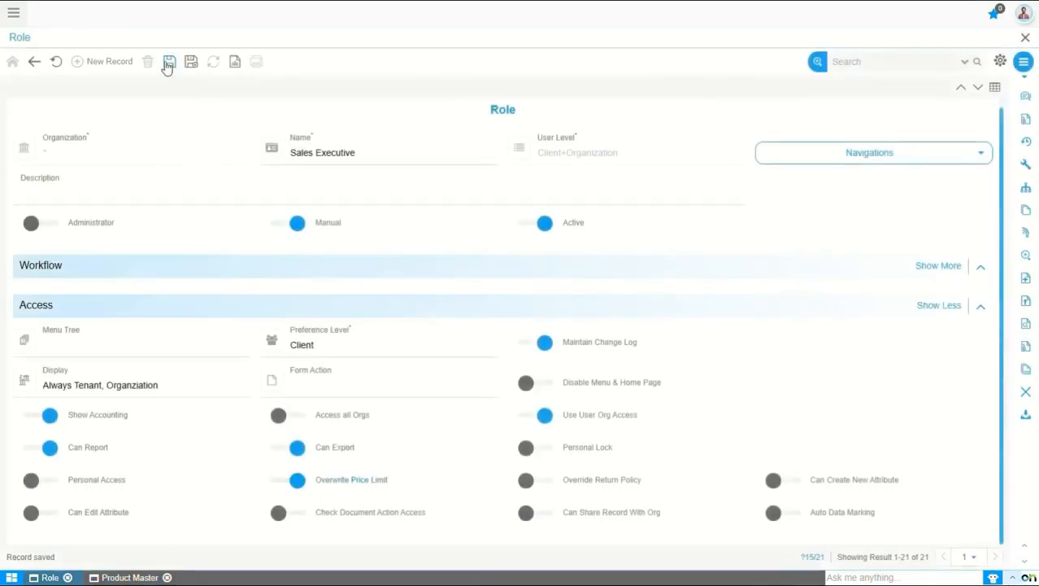
left_click(1024, 16)
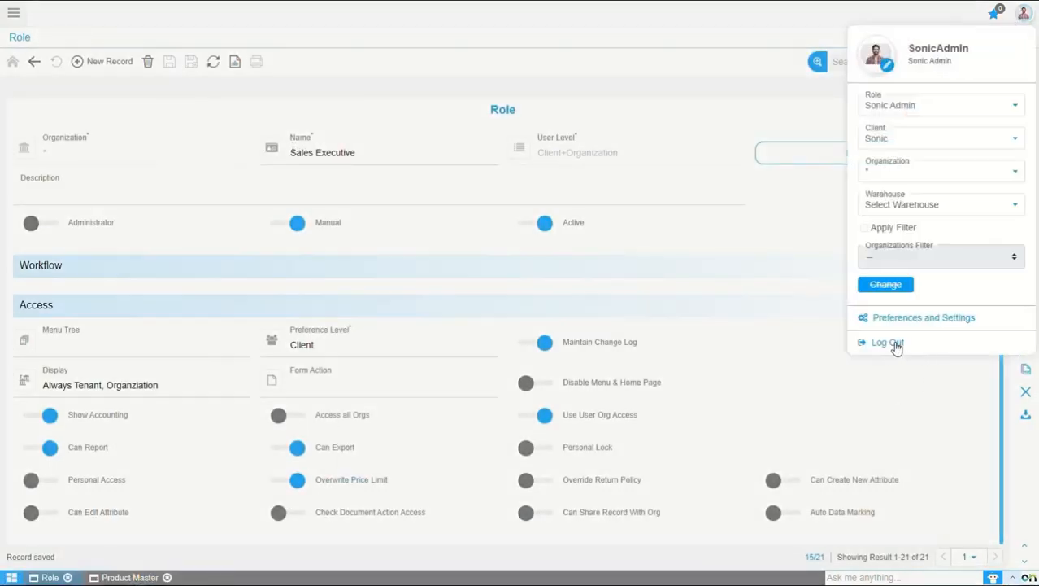
left_click(894, 343)
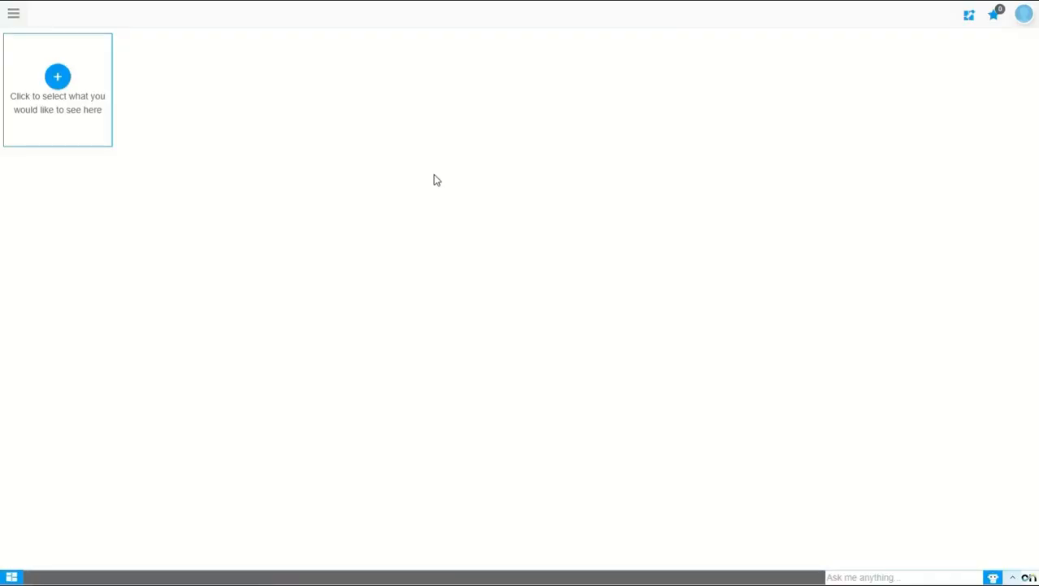
Step: From the sales user's account, search for "sales o" and open Sales Order
left_click(13, 13)
type("sales o")
left_click(56, 75)
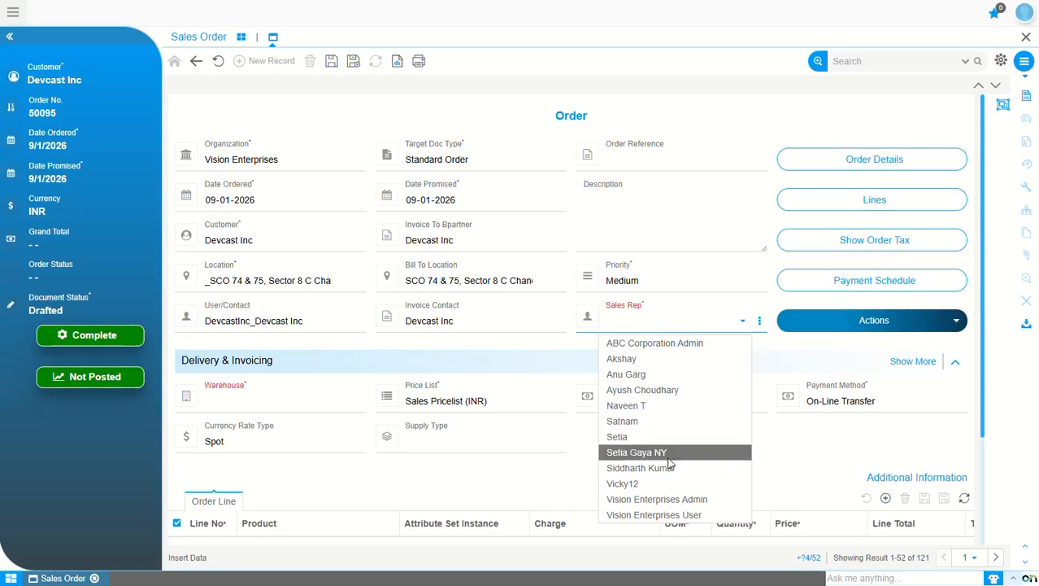
Step: Select the order's sales representative, set Warehouse to Vision Warehouse 1 and Price List to Sales Pricelist 2025 (INR)
left_click(638, 485)
left_click(263, 405)
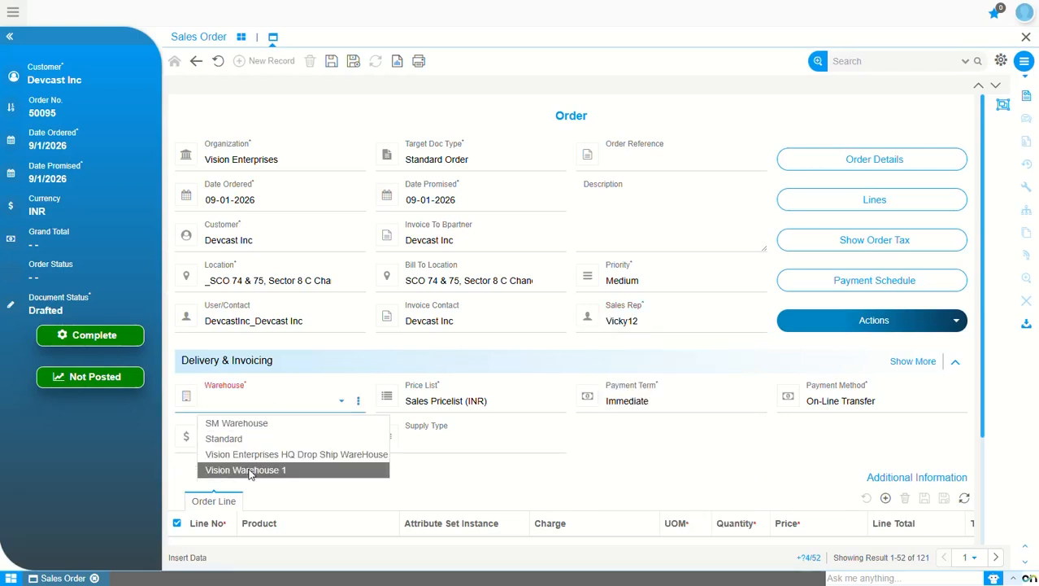
left_click(249, 469)
left_click(479, 401)
left_click(493, 472)
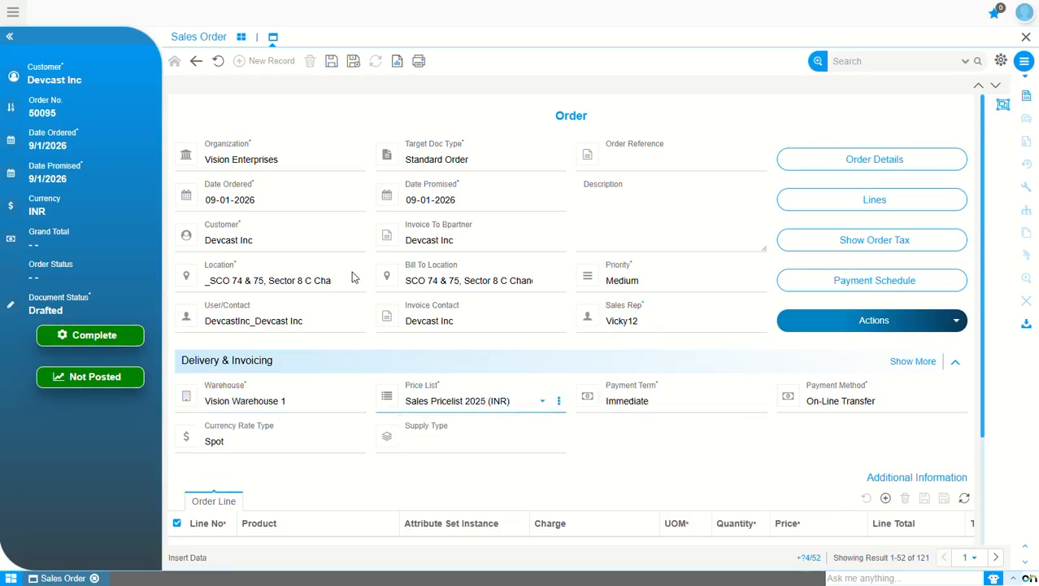
Step: Save the Devcast Inc sales order and open its order lines
left_click(331, 62)
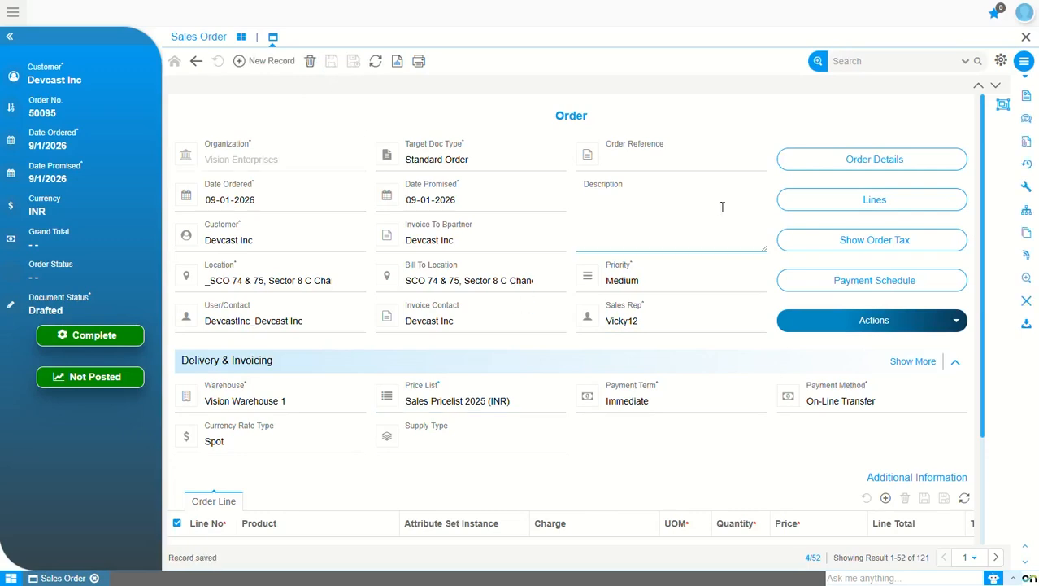
left_click(872, 203)
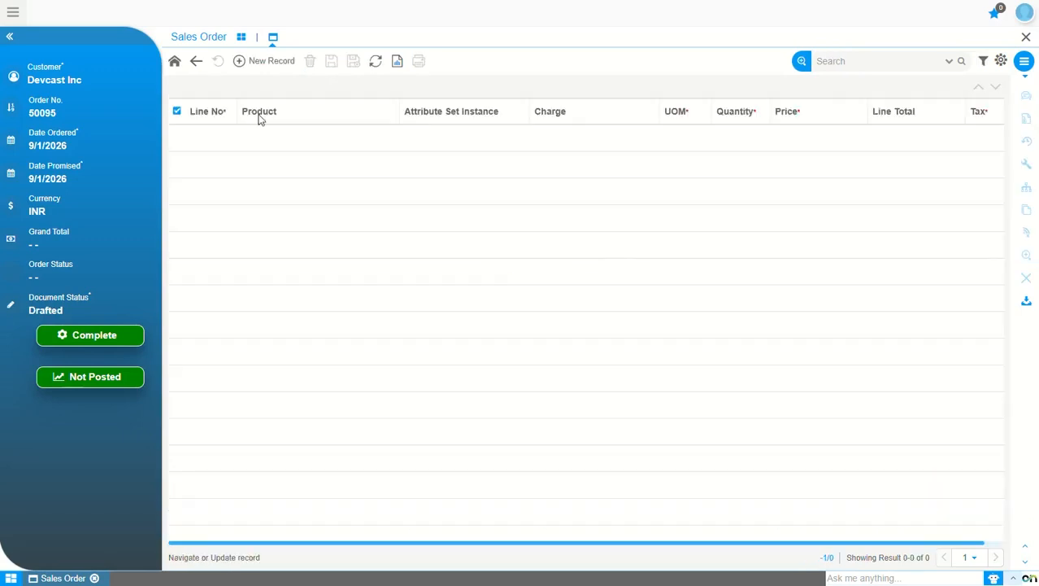
Step: Add an order line for Flap Leather Case to the Devcast Inc sales order, set its price to 100 and save it
left_click(276, 65)
type("flap")
left_click(267, 225)
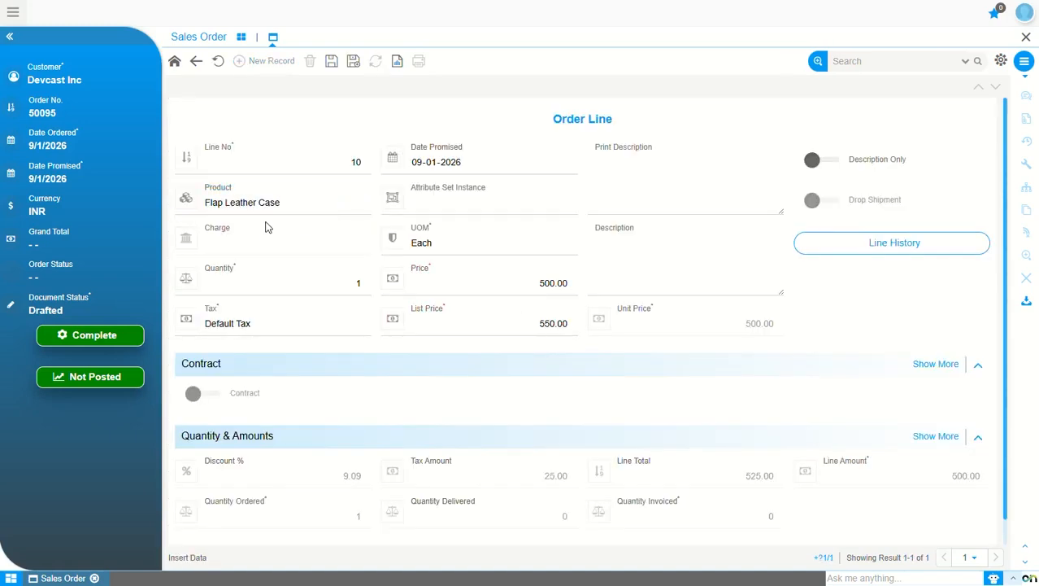
left_click(528, 280)
type("100")
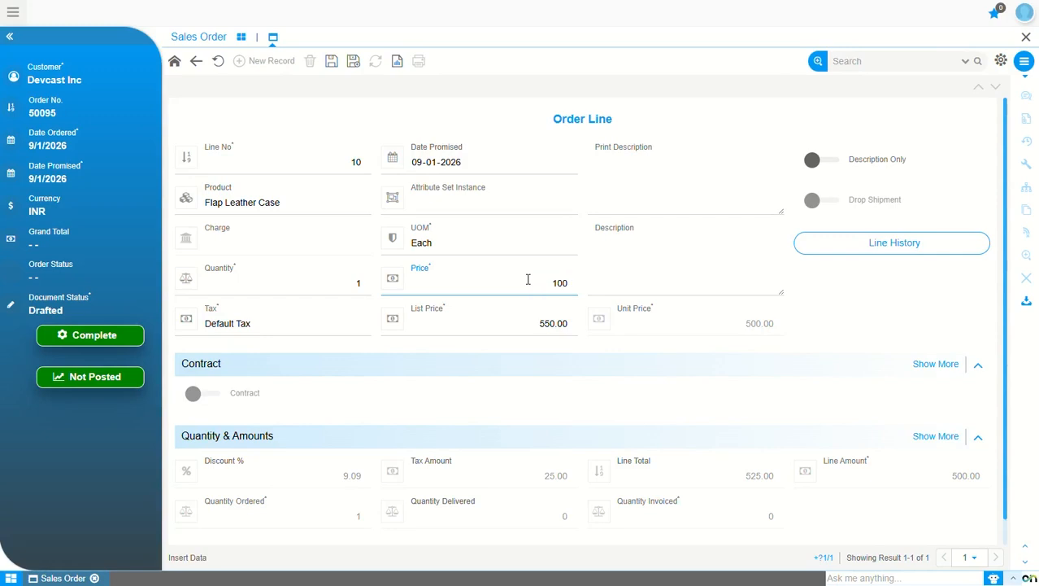
left_click(331, 61)
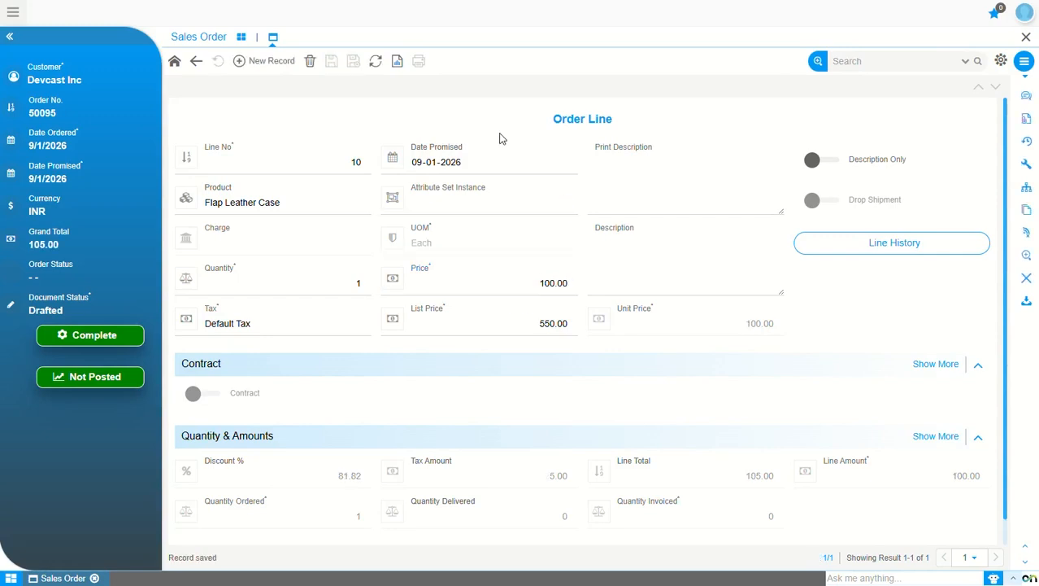
Step: Switch from the sales user's account to the administrator account, search for "role" and open Role(New)
left_click(1024, 12)
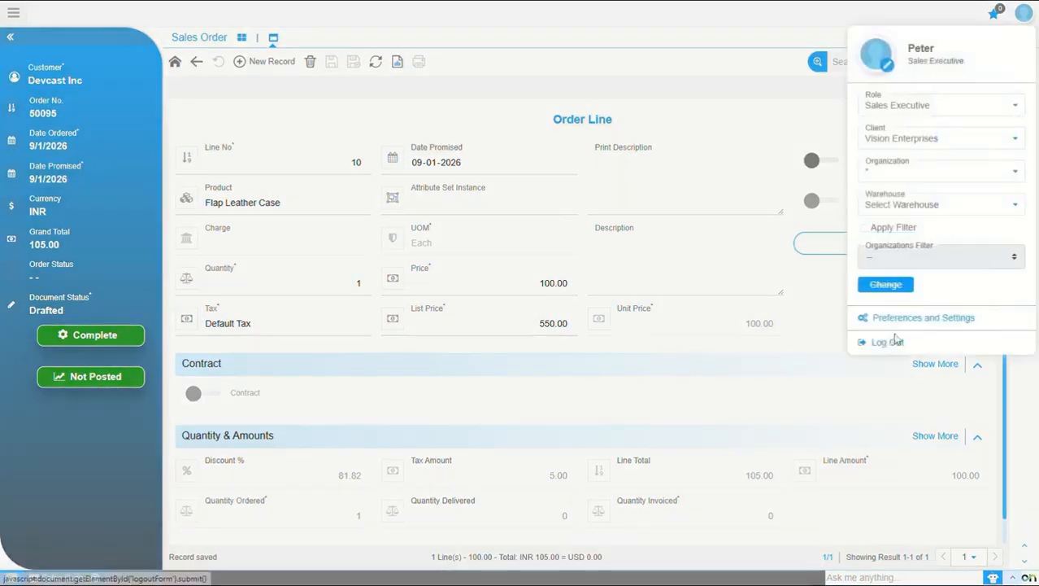
left_click(889, 343)
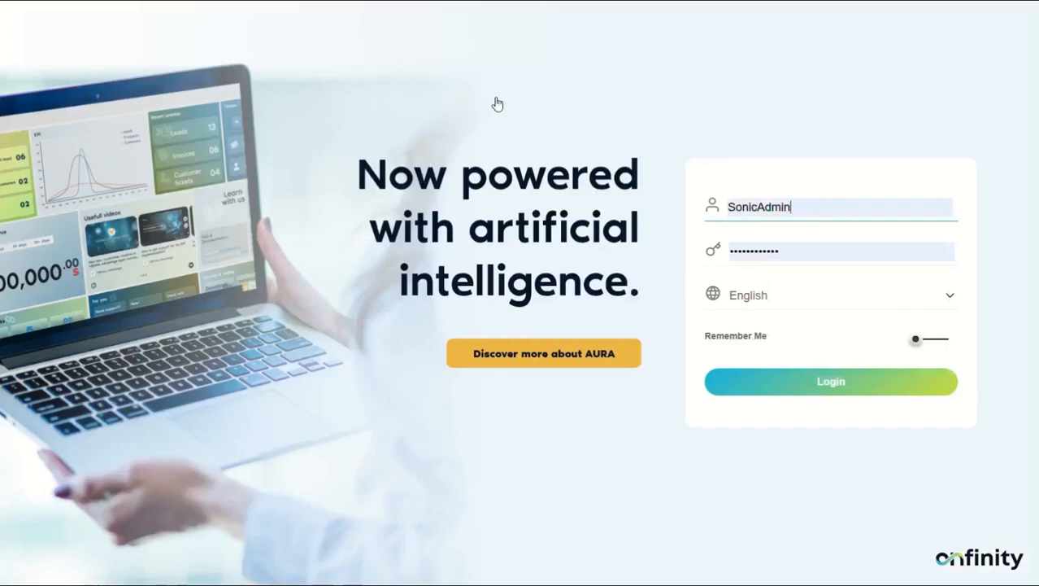
key("Return")
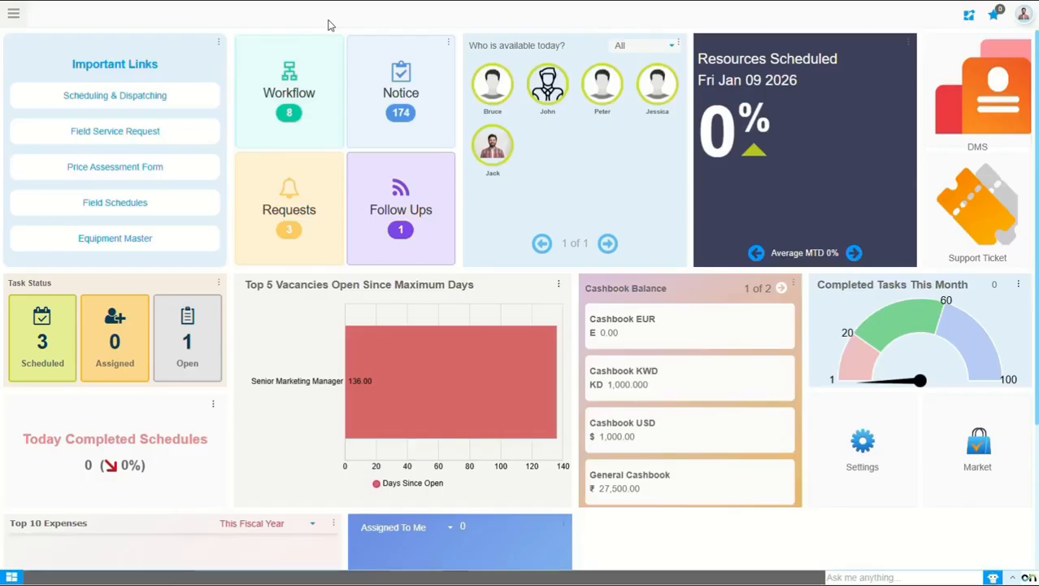
left_click(13, 13)
type("role")
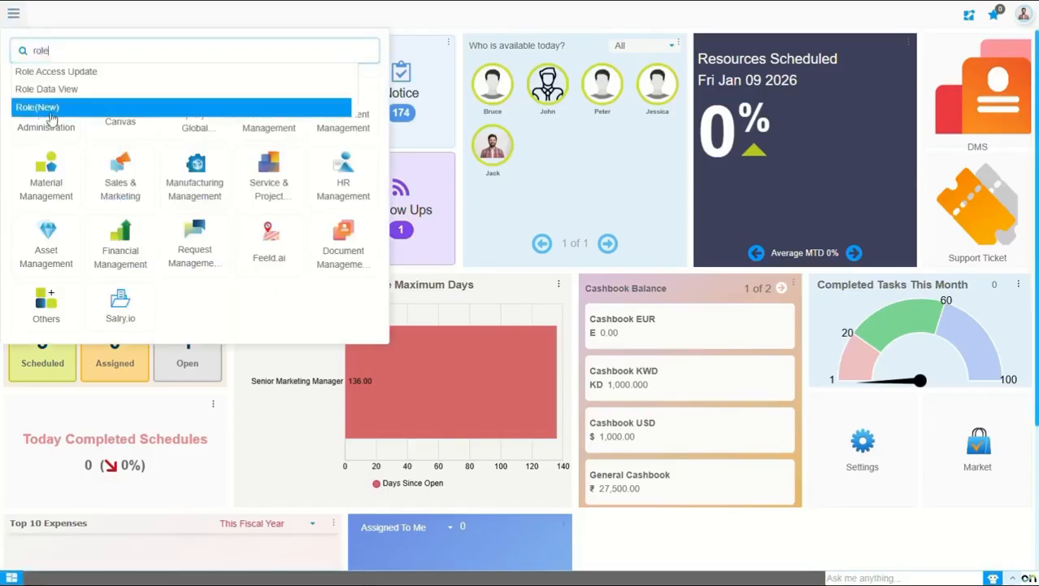
left_click(51, 112)
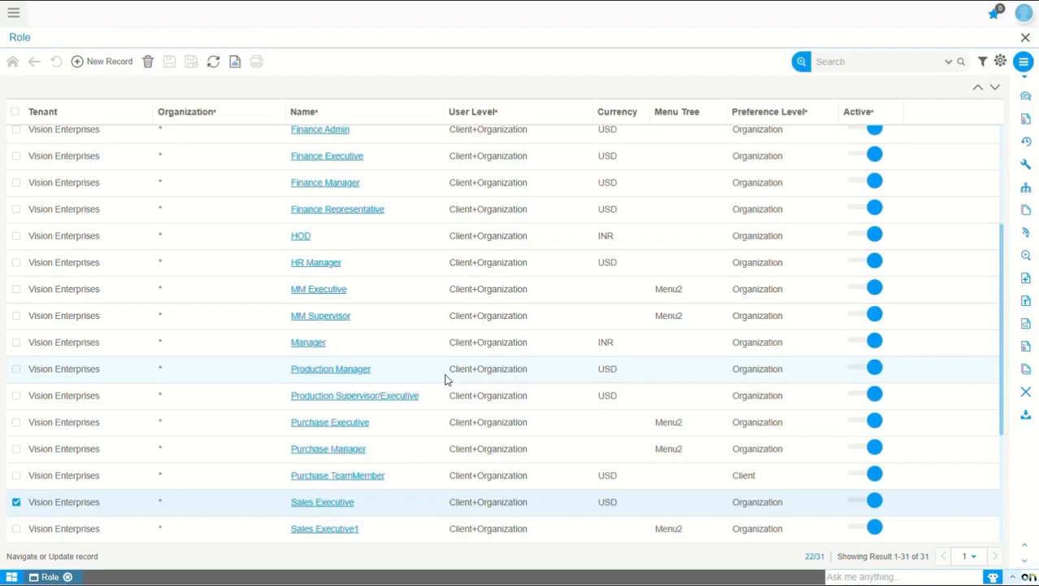
Step: Disable Overwrite Price Limit for the Sales Executive role and save the record
left_click(326, 506)
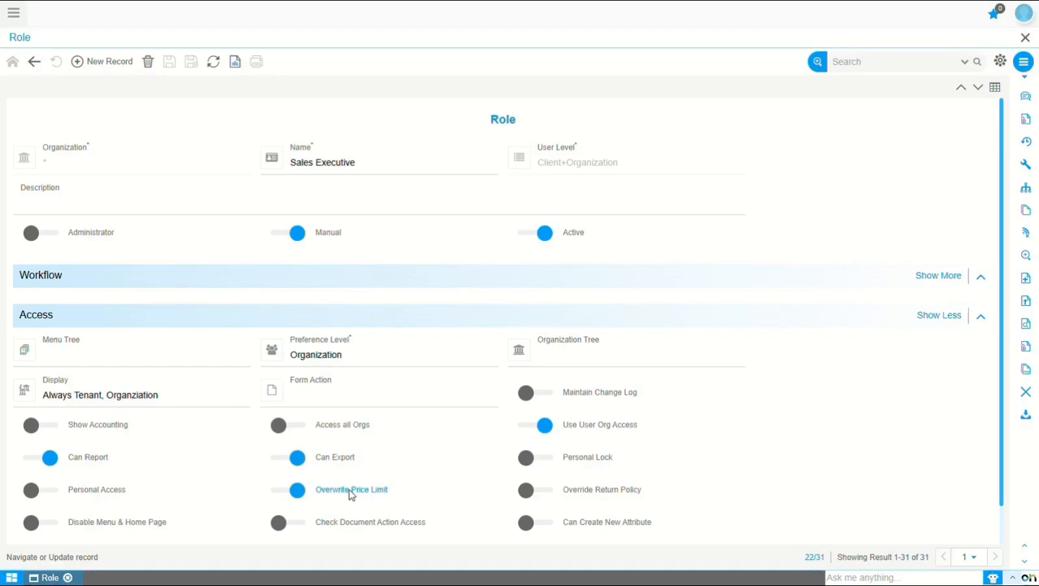
left_click(352, 490)
left_click(171, 64)
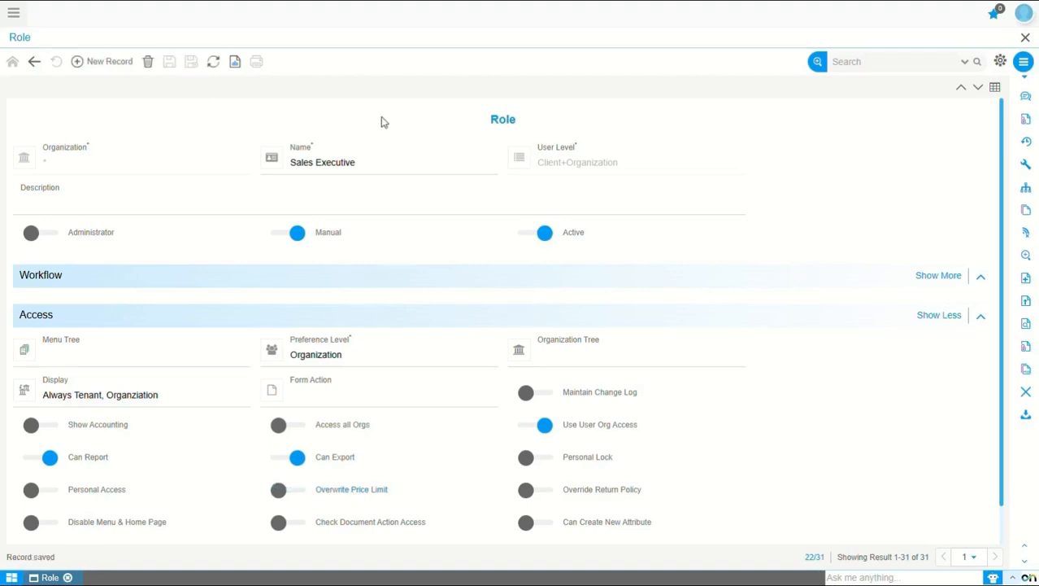
Step: Switch back to the sales user's account, search for "sales or" and open Sales Order
left_click(1026, 13)
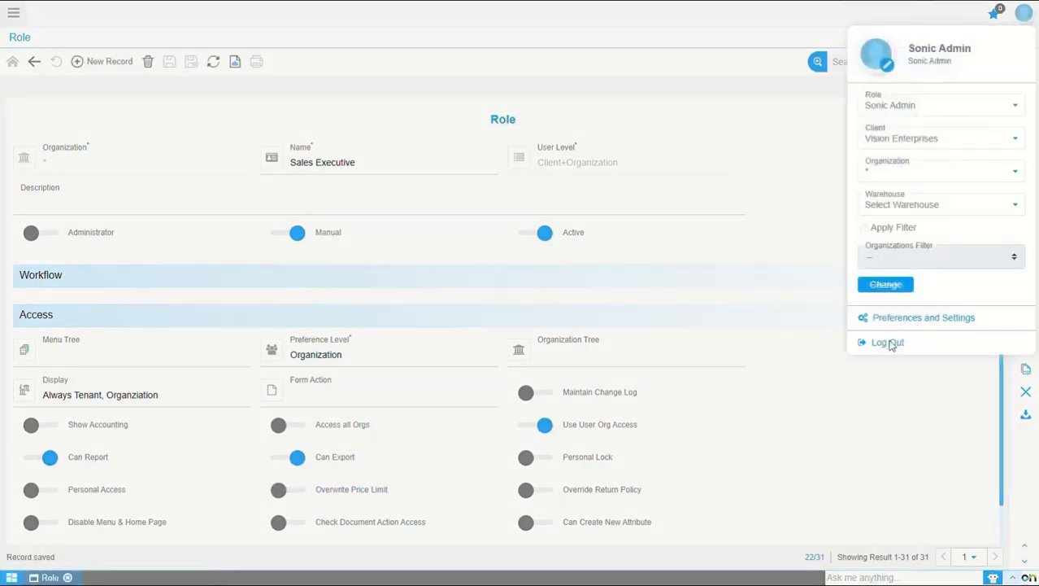
left_click(890, 344)
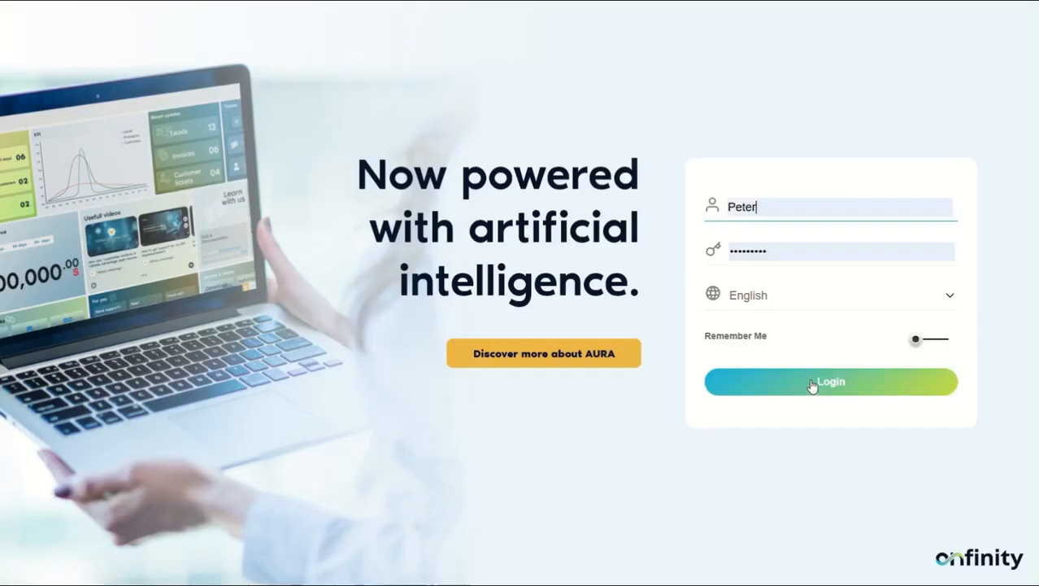
left_click(812, 383)
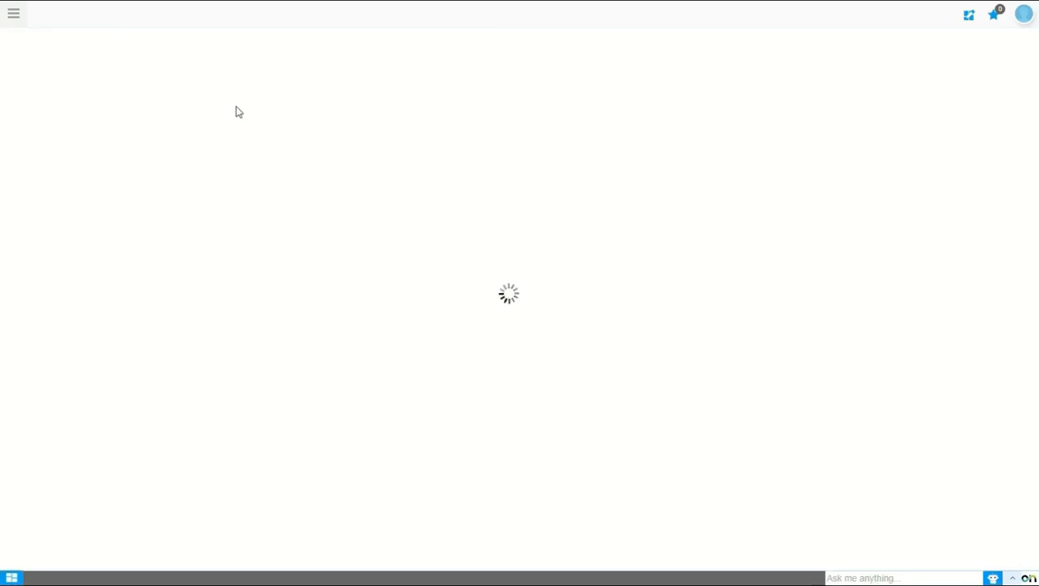
left_click(15, 14)
type("sales")
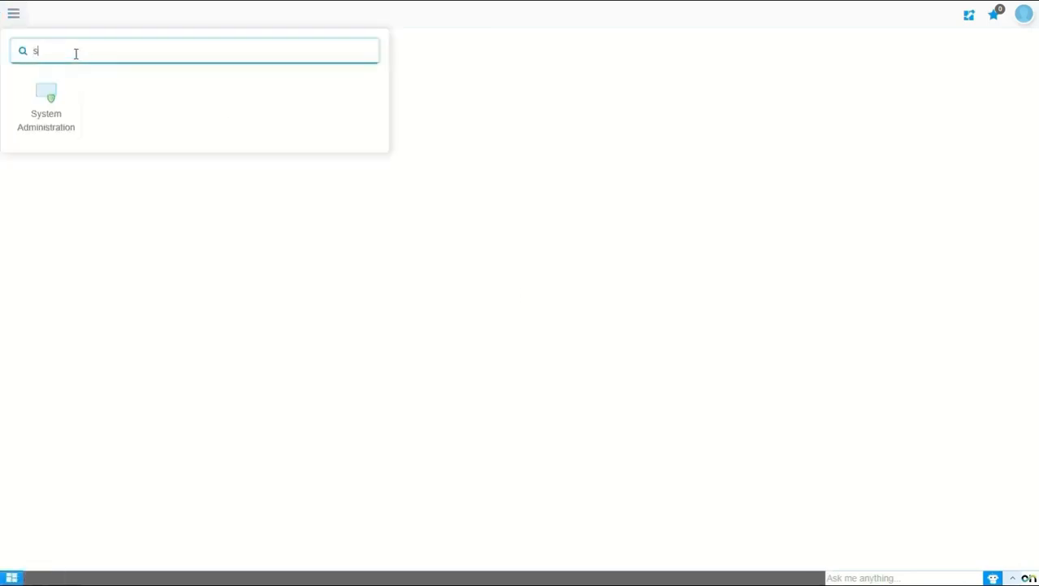
type(" or")
left_click(62, 73)
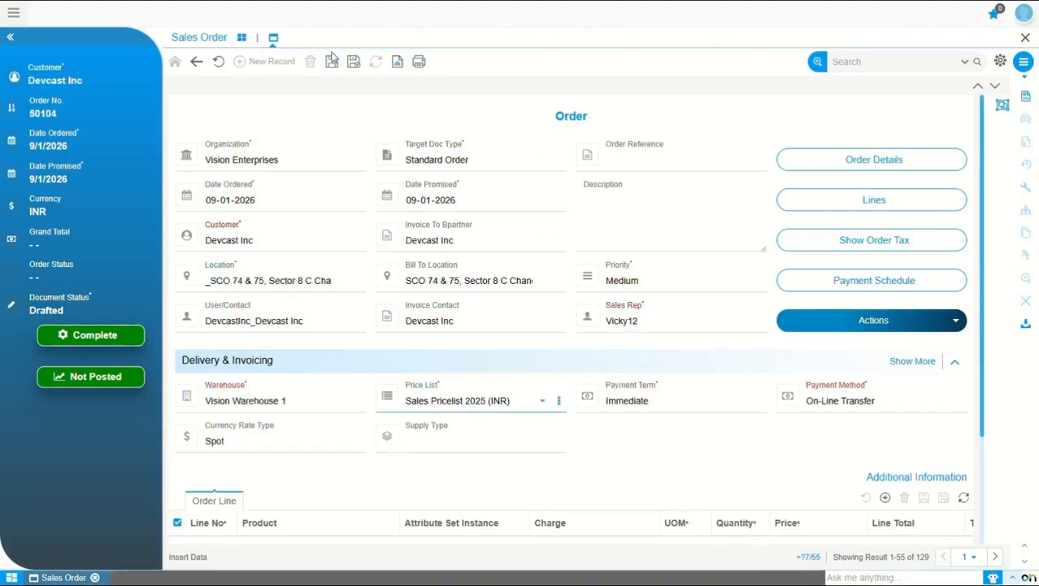
Step: Save the new Devcast Inc sales order and start an order line for the product Flap Leather Case
left_click(332, 64)
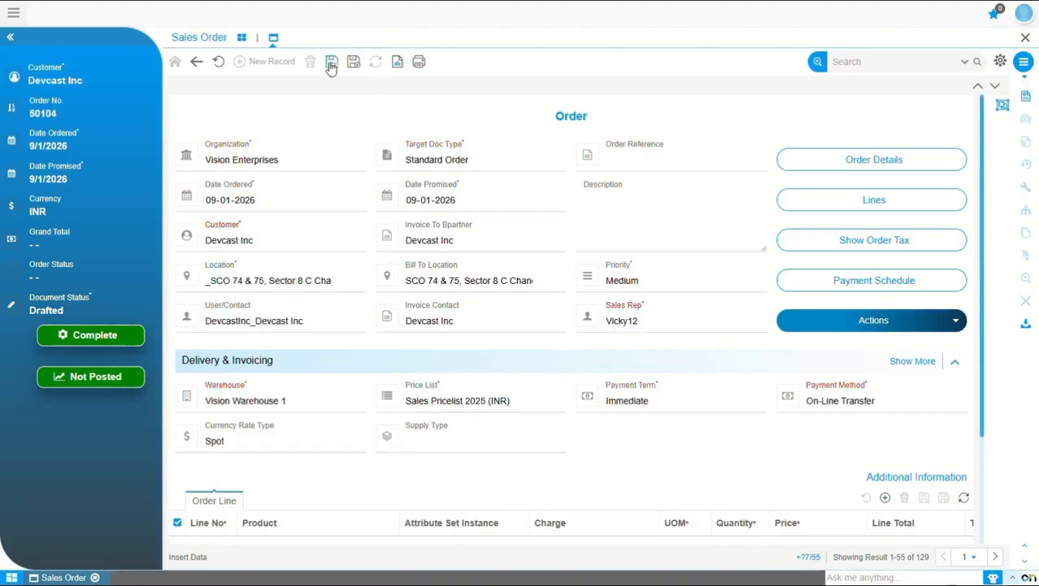
left_click(874, 200)
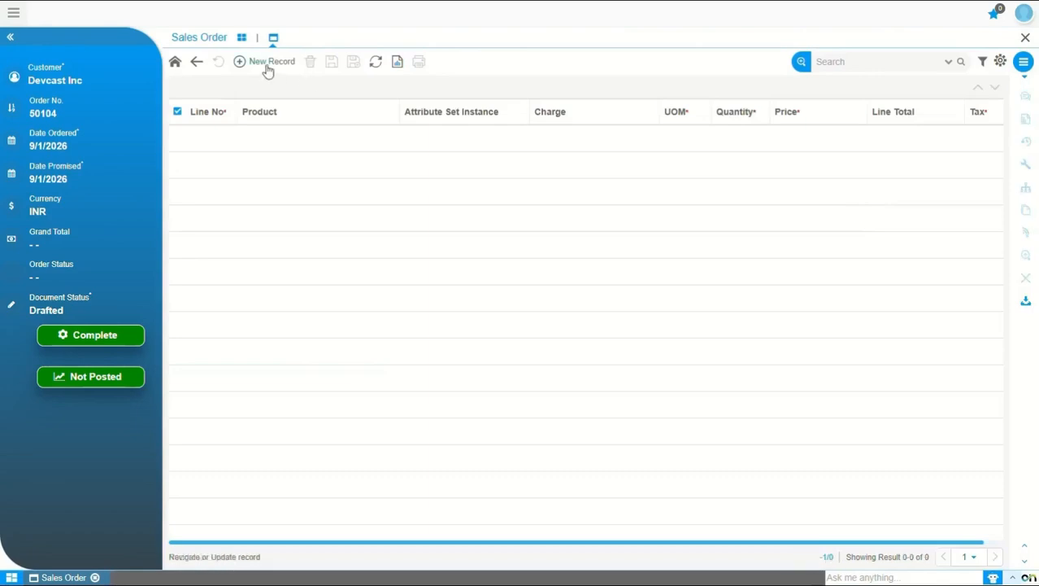
left_click(268, 62)
type("flap")
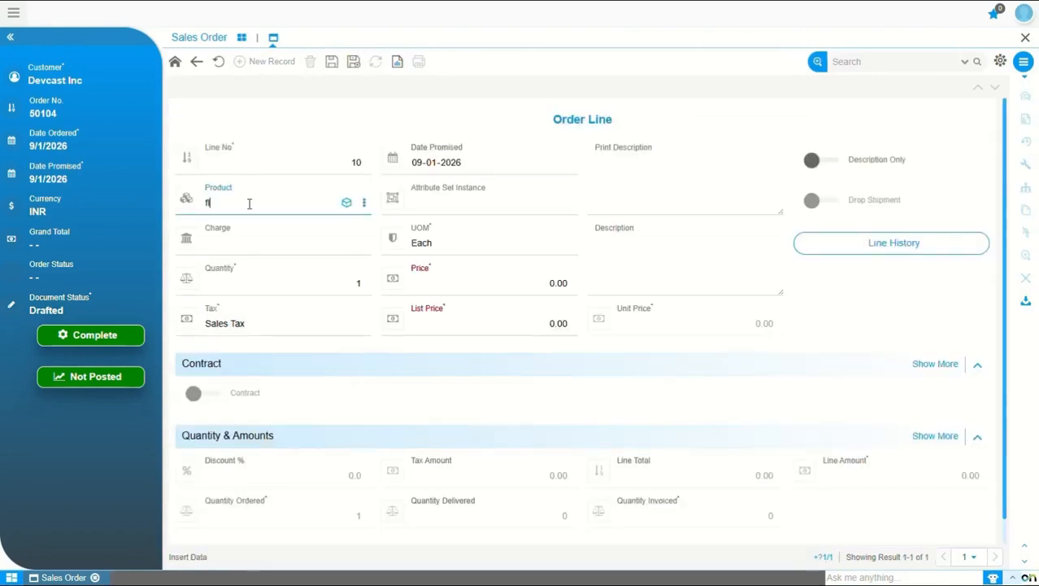
left_click(261, 231)
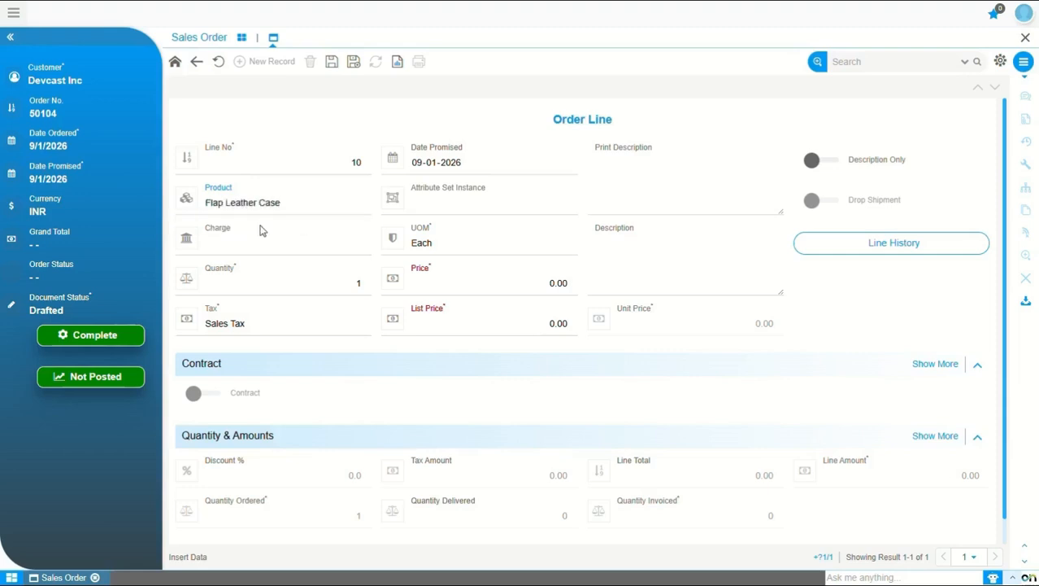
Step: Try to set the Flap Leather Case order line's price to 300
left_click(338, 276)
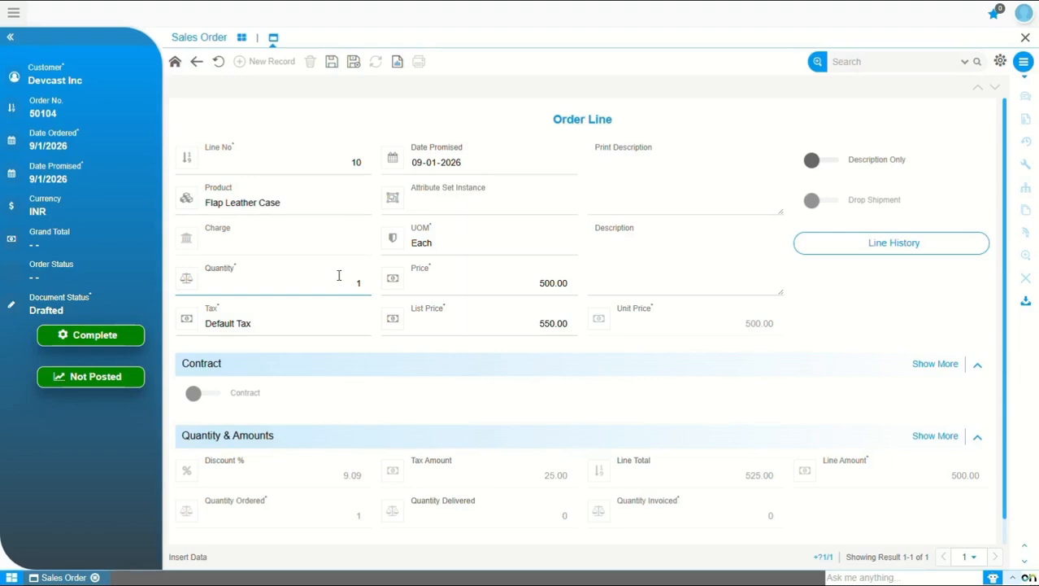
double_click(531, 283)
type("200")
left_click(635, 283)
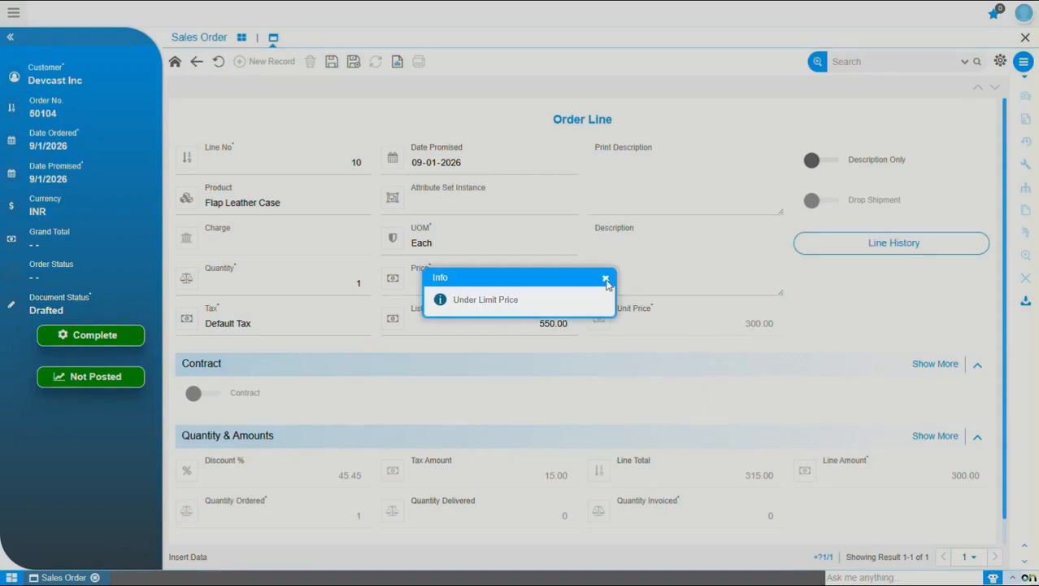
left_click(606, 277)
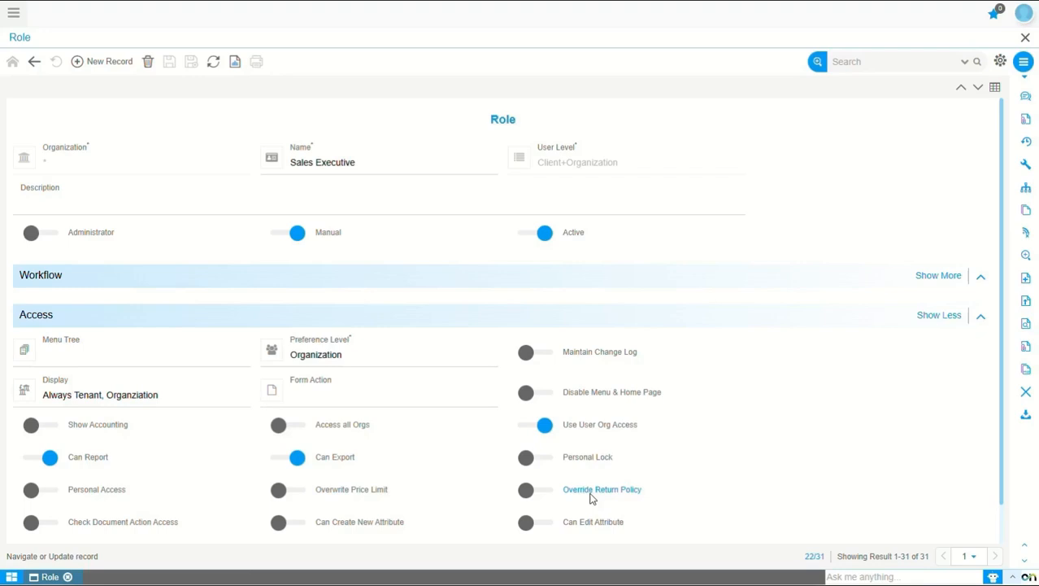
Step: Enable Override Return Policy for the Sales Executive role, save the record and log out of the administrator account
left_click(527, 491)
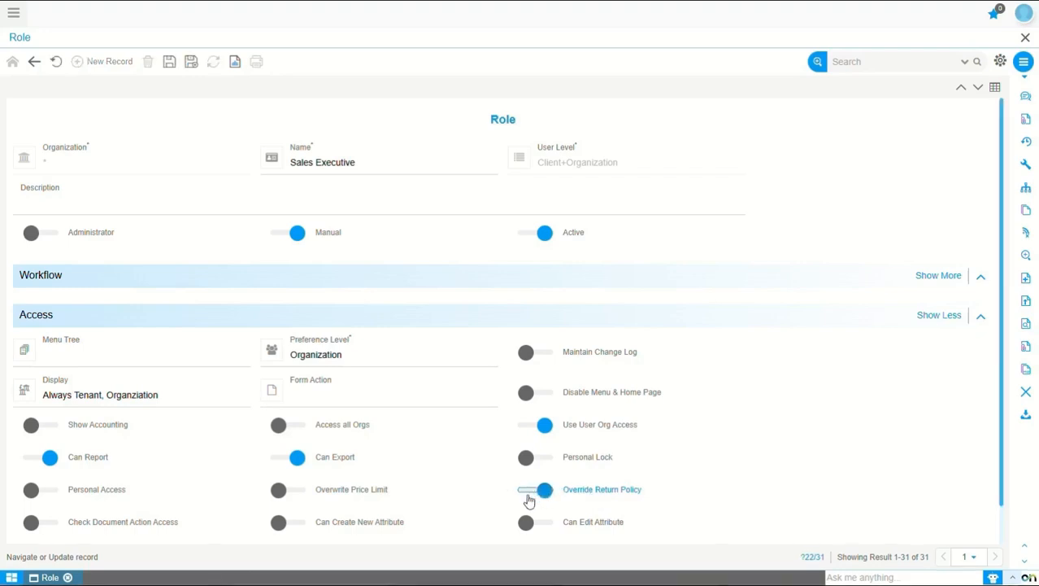
left_click(169, 63)
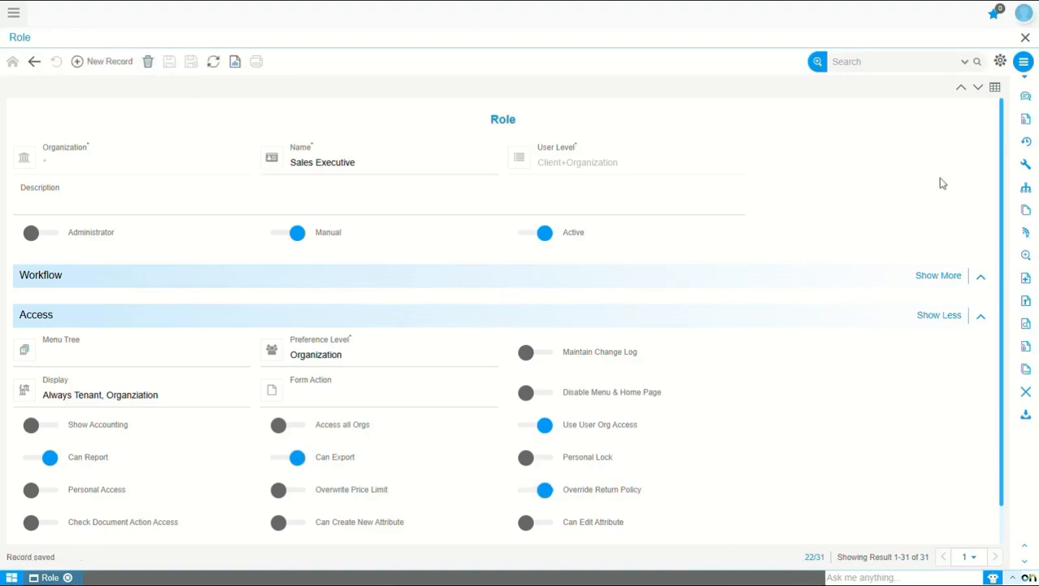
left_click(1024, 13)
left_click(886, 343)
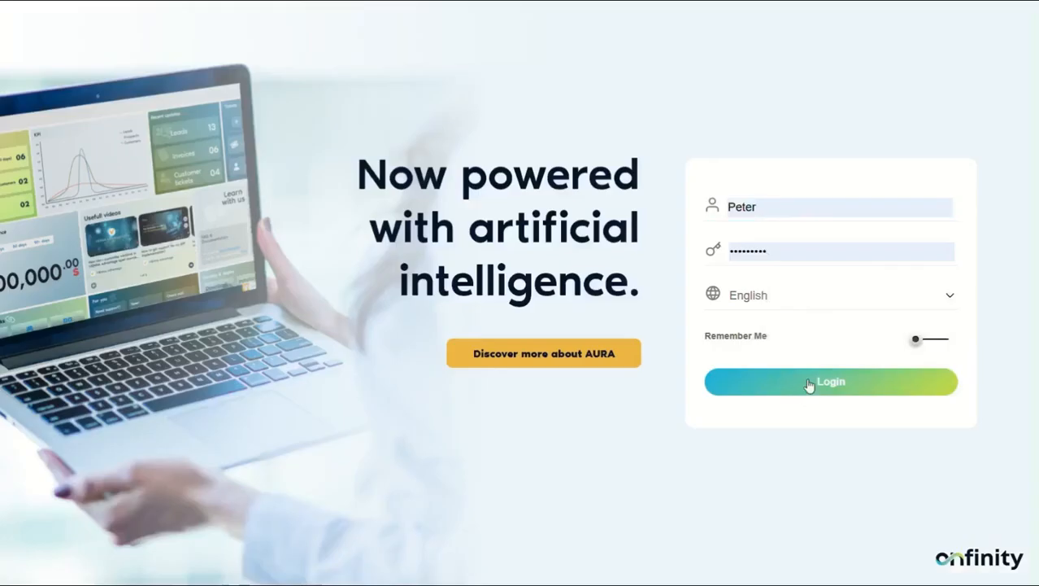
Step: Log in to the sales user's account, search for "sales or" and open Sales Order
left_click(809, 384)
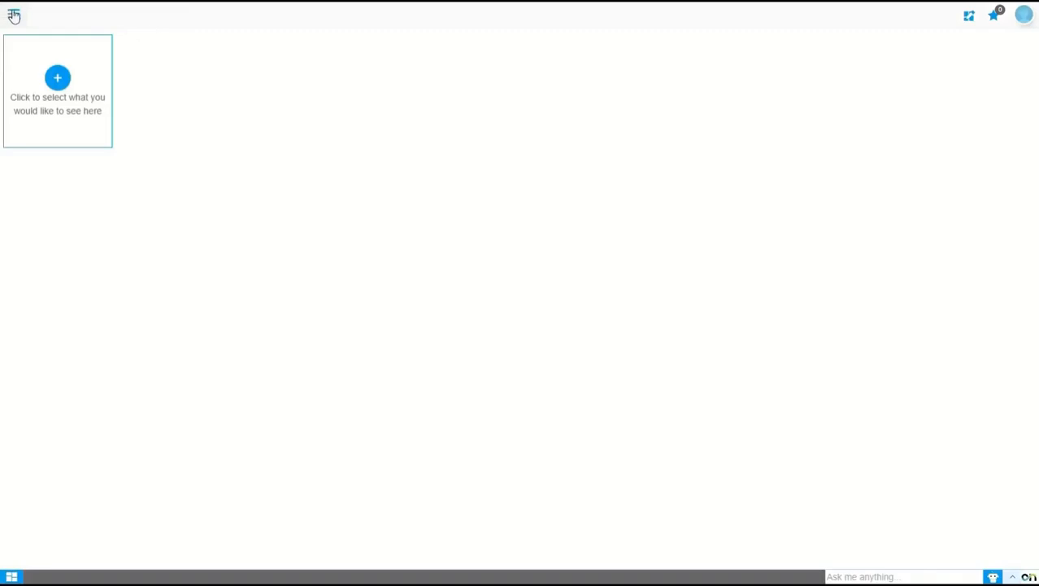
left_click(14, 16)
left_click(54, 53)
type("sales or")
left_click(54, 73)
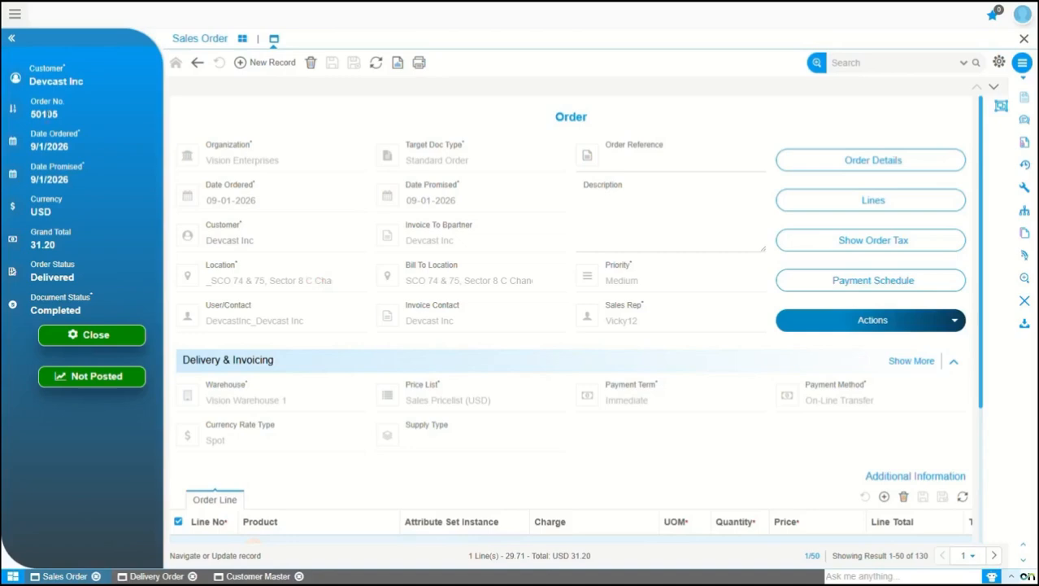
Step: Check the Devcast Inc delivery order and the customer's delivery conditions, and open the Customer RMA record list
left_click(142, 576)
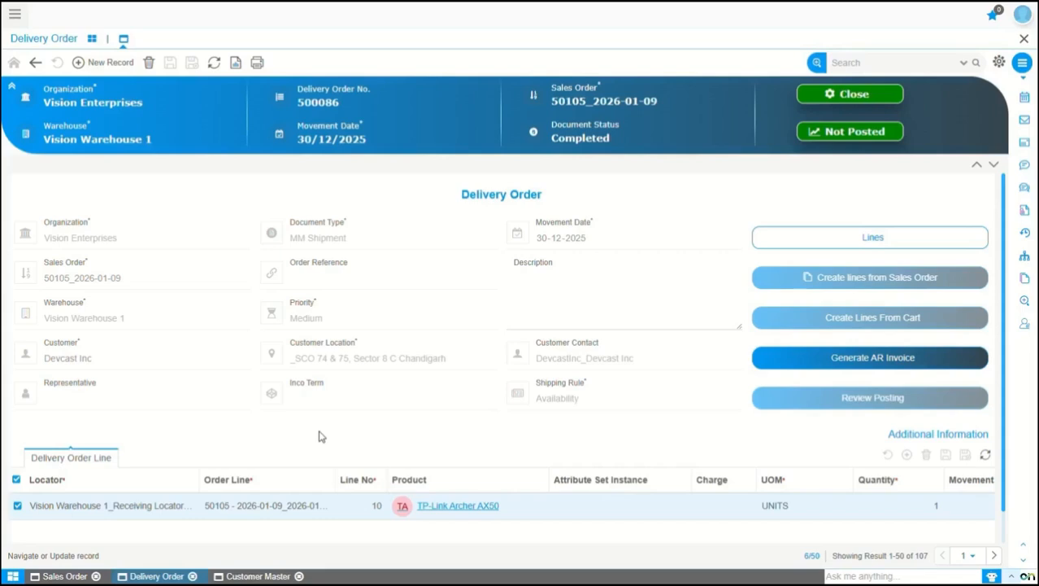
left_click(255, 576)
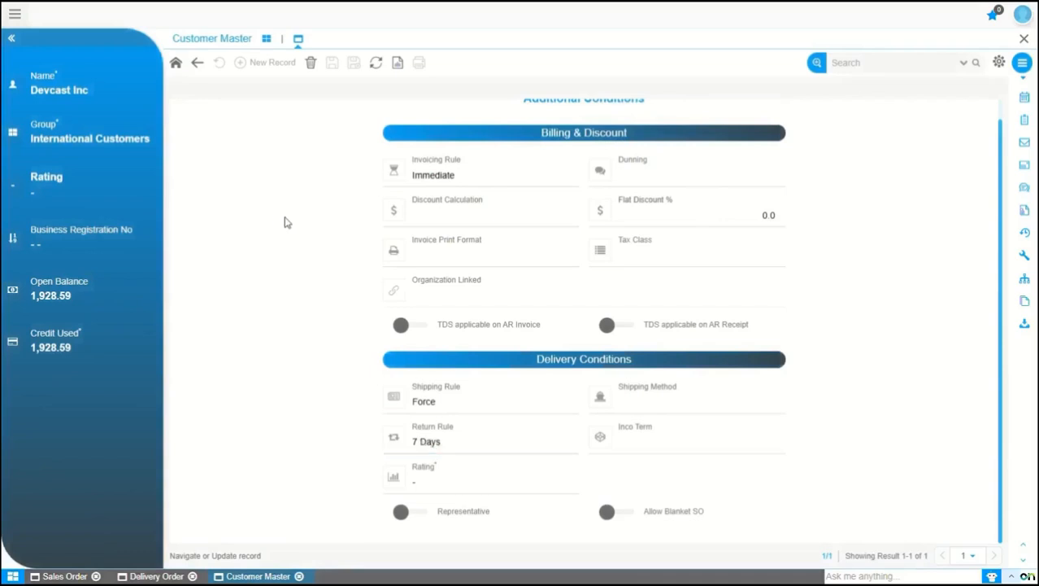
left_click(15, 13)
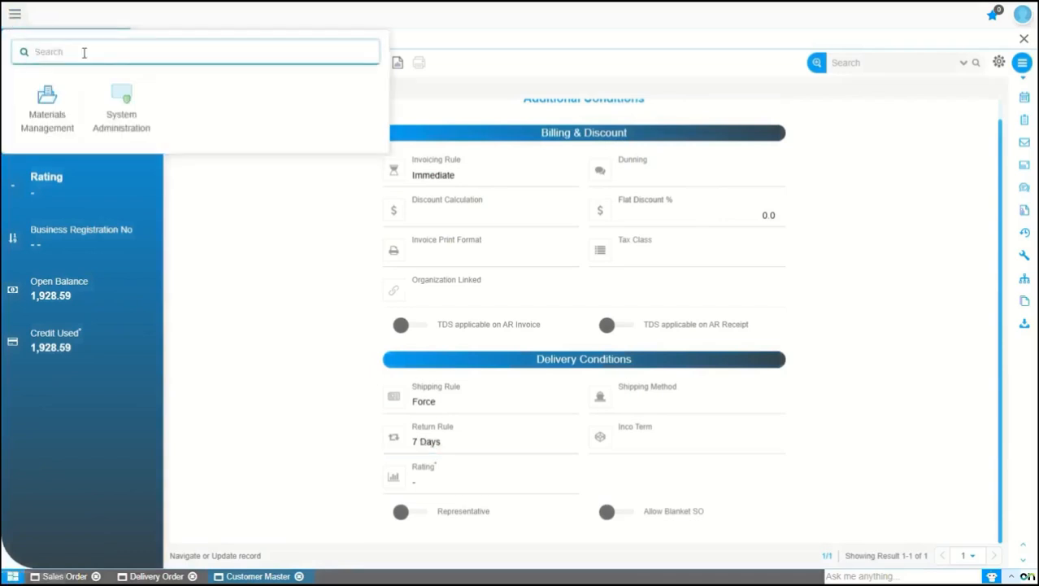
type("cus")
left_click(70, 93)
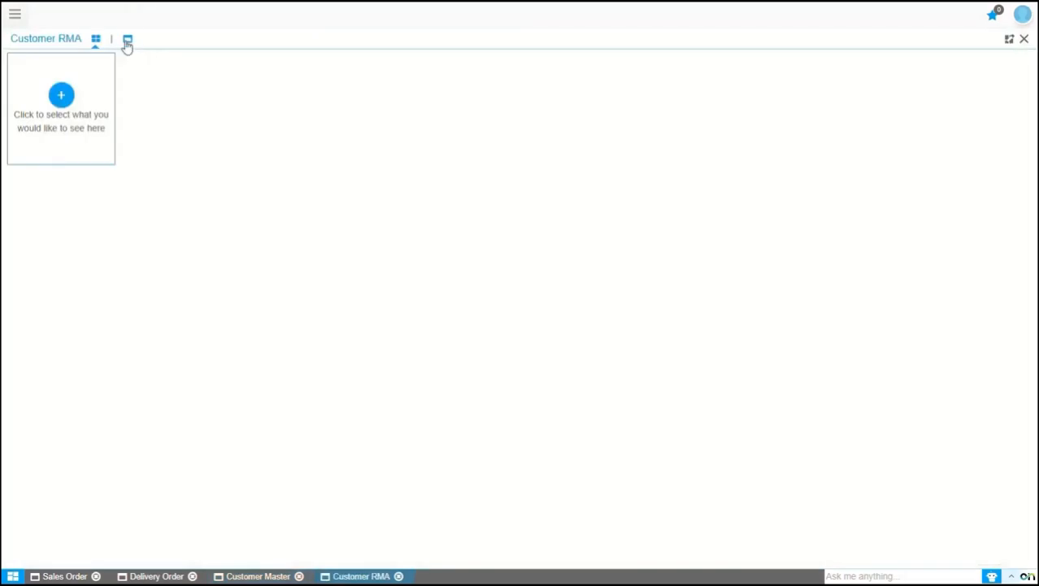
left_click(126, 40)
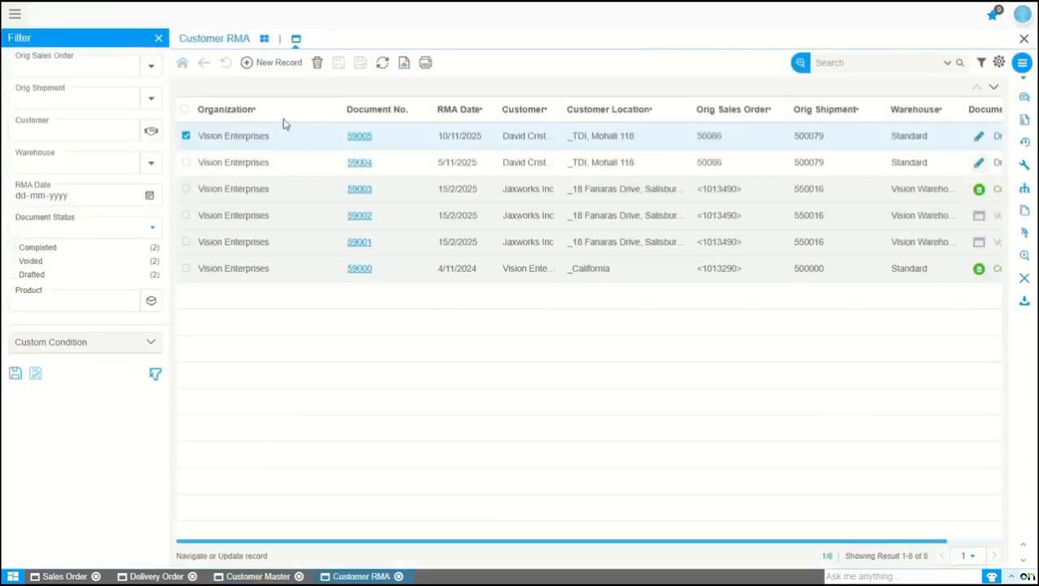
Step: Create a new Customer RMA record and select the original Devcast Inc sales order and its shipment
left_click(280, 65)
left_click(179, 285)
type("50105")
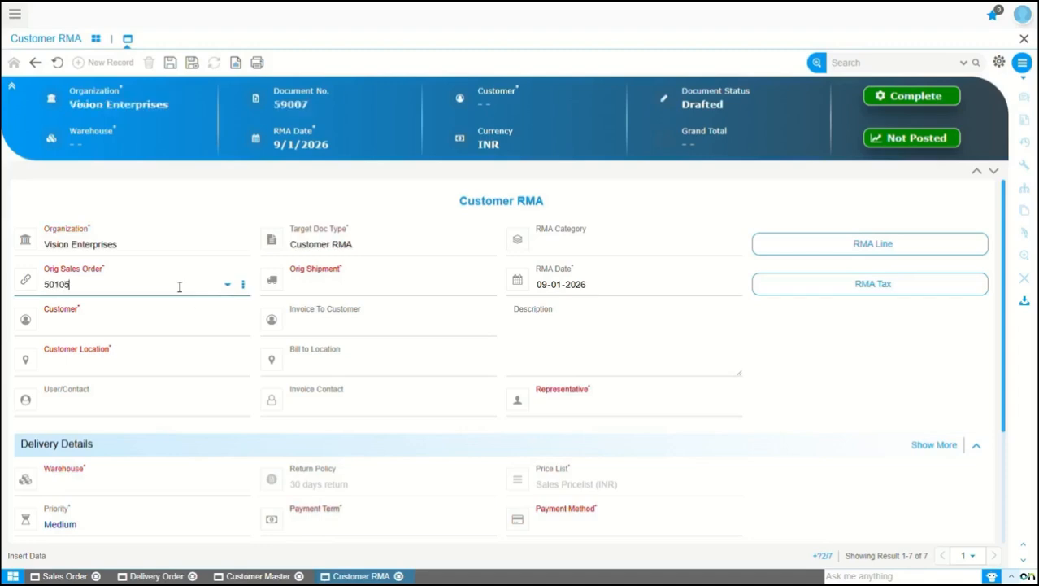
left_click(83, 304)
left_click(341, 287)
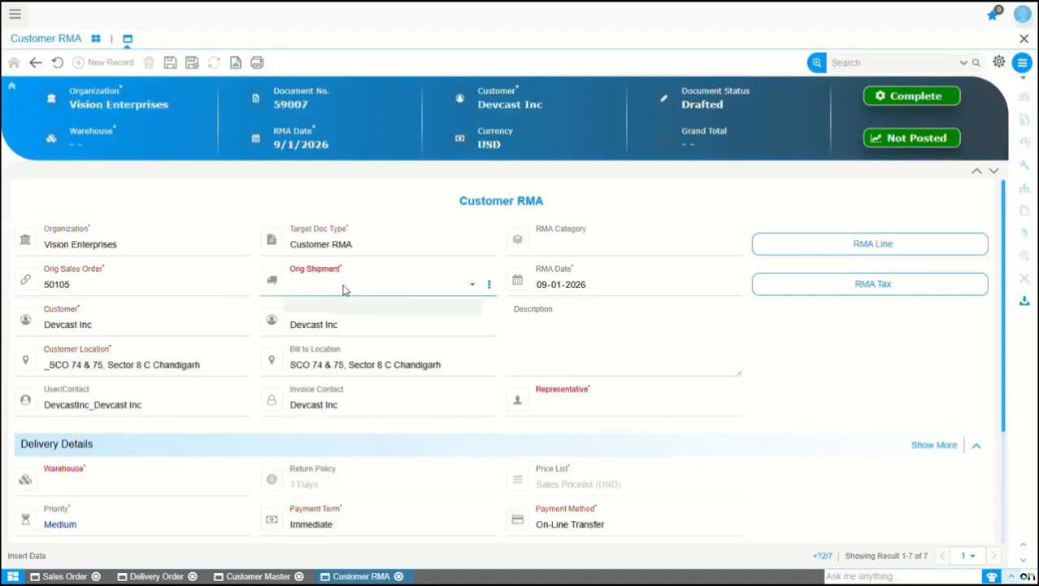
left_click(307, 309)
Step: Select the customer RMA's representative and set Warehouse to Vision Warehouse 1
left_click(594, 405)
left_click(574, 352)
left_click(130, 484)
left_click(120, 462)
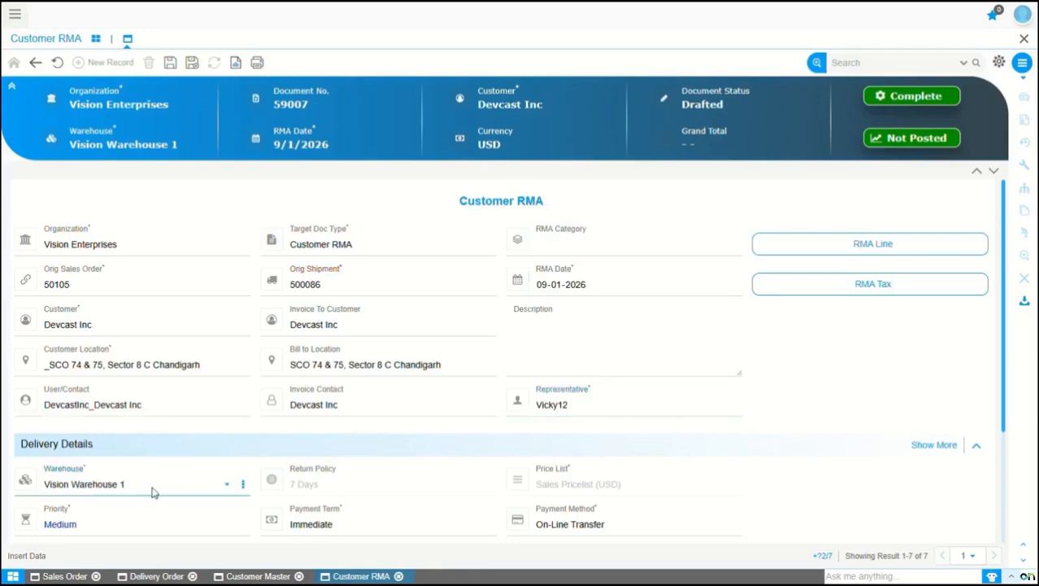
Step: Save the Customer RMA record, and turn off Override Return Policy for the Sales Executive role
left_click(170, 65)
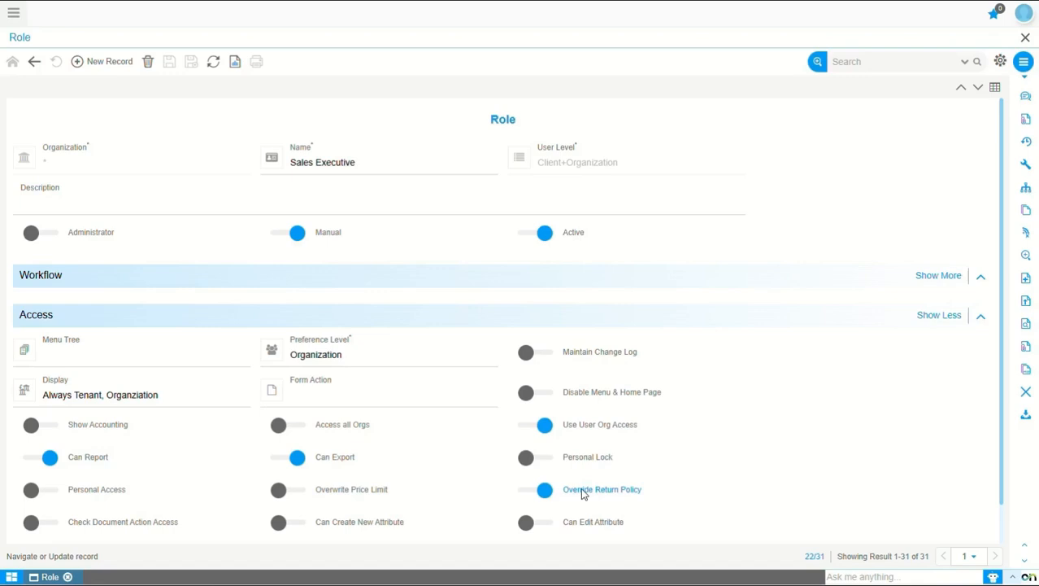
left_click(544, 490)
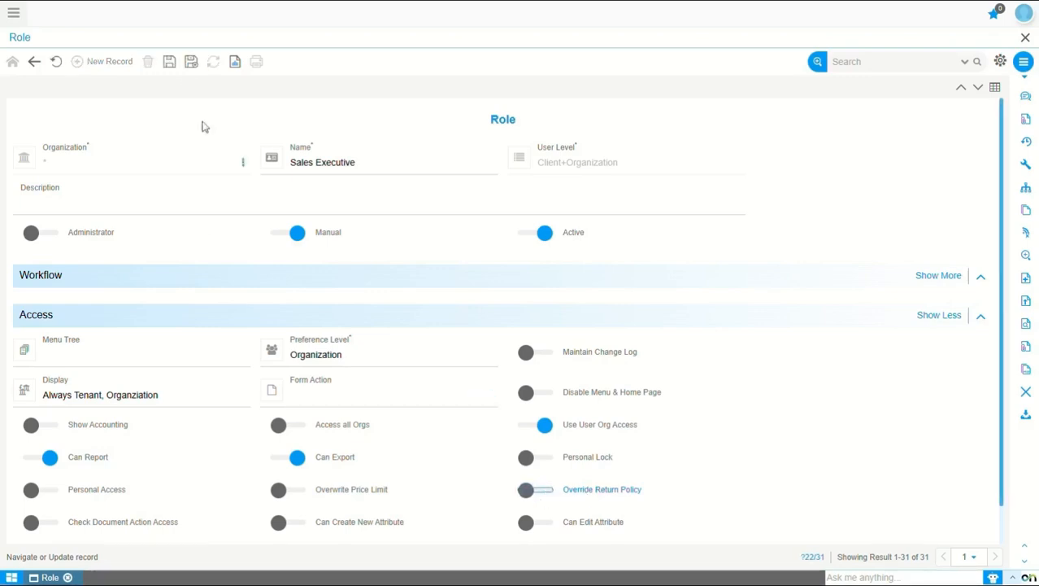
left_click(168, 64)
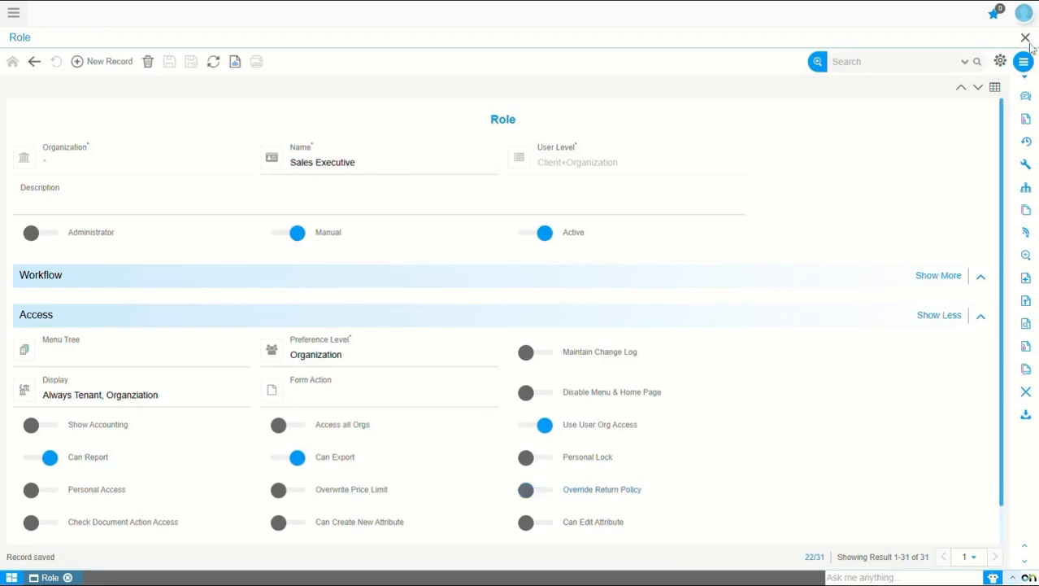
Step: Log out and log in to the sales user's account, and search for "custo" to open Customer RMA
left_click(1027, 18)
left_click(902, 350)
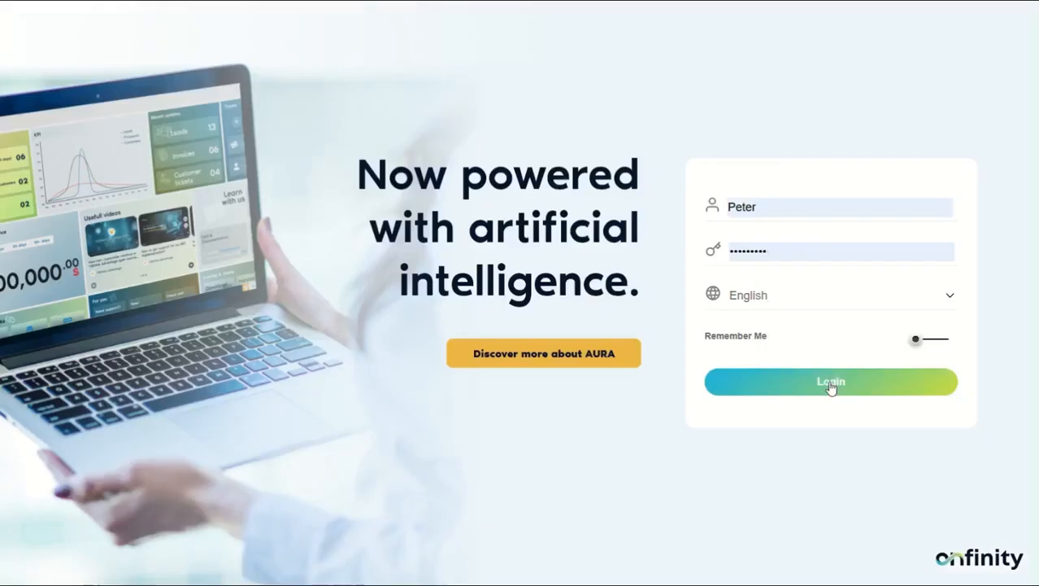
left_click(831, 384)
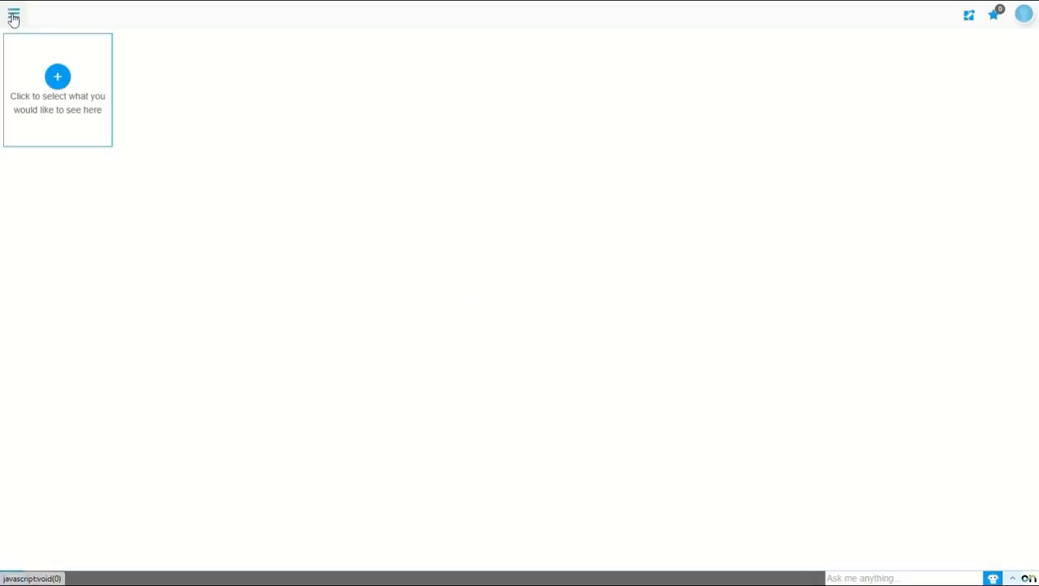
left_click(13, 14)
type("custo")
left_click(70, 88)
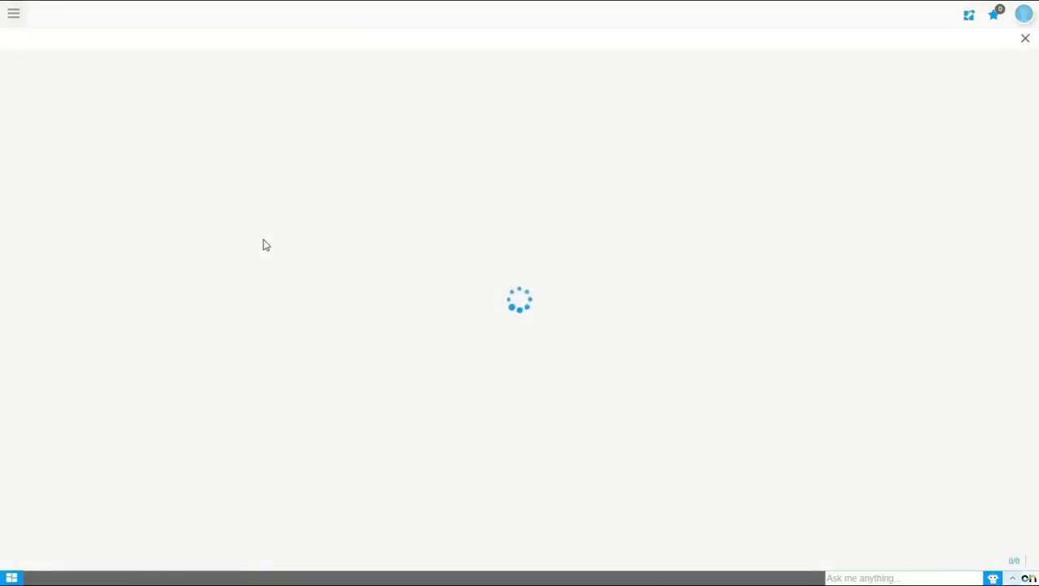
Step: Create and save a Customer RMA for Vision Enterprises from the original Devcast Inc order and shipment, with Warehouse set to Vision Warehouse 1
left_click(136, 244)
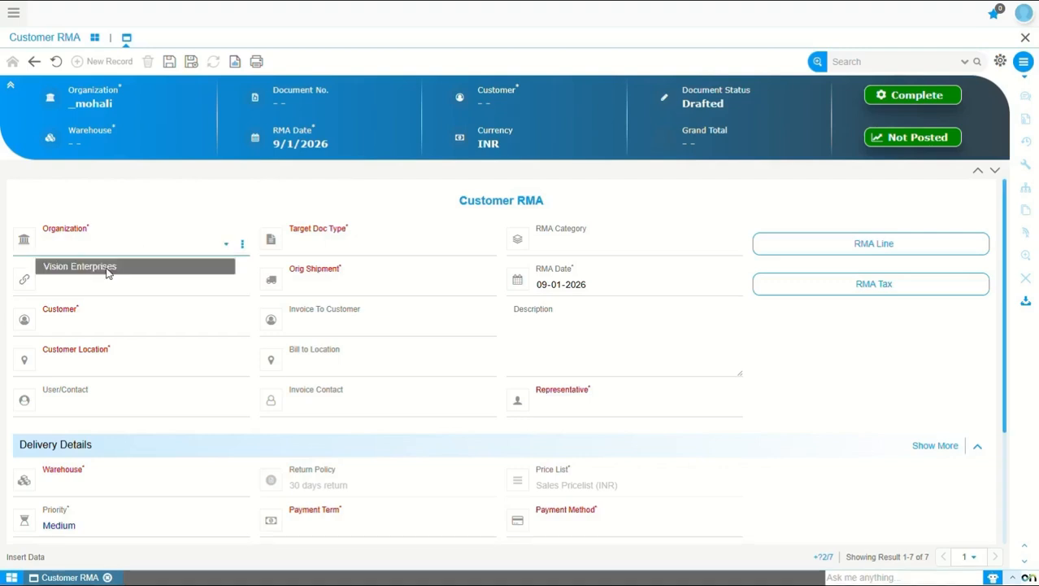
left_click(105, 267)
left_click(370, 257)
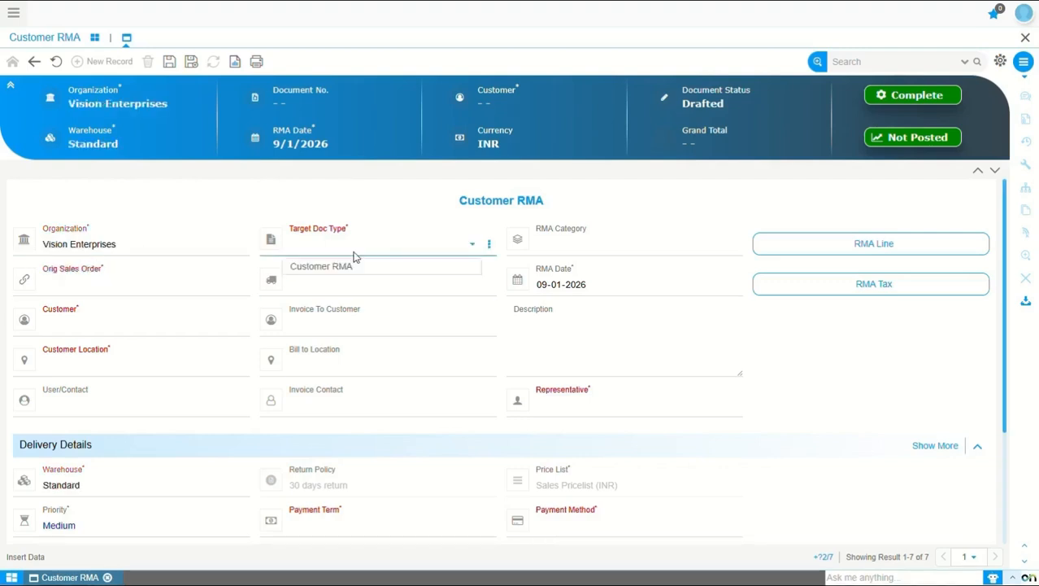
left_click(351, 262)
left_click(119, 488)
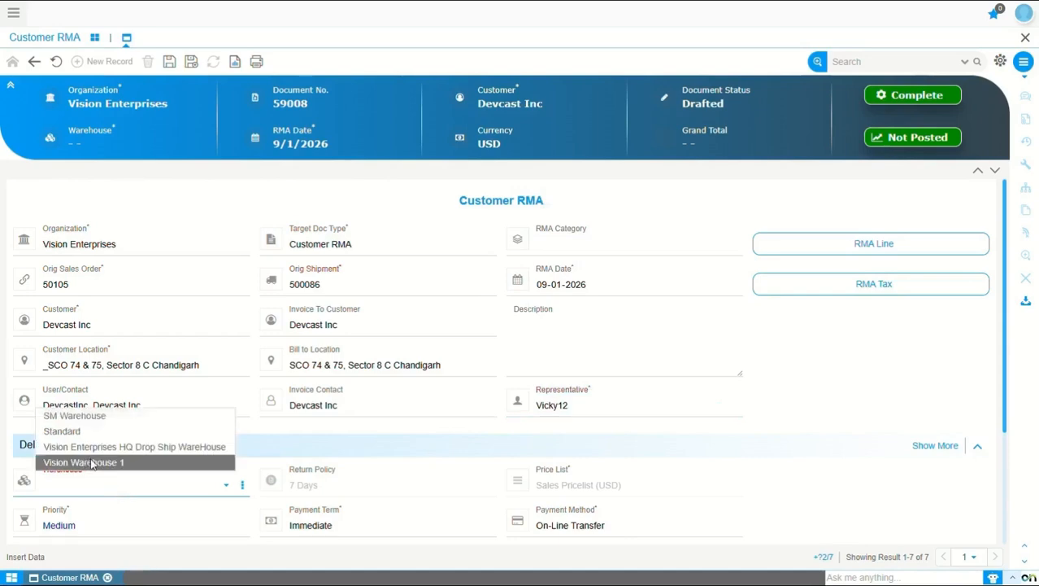
left_click(106, 462)
left_click(170, 61)
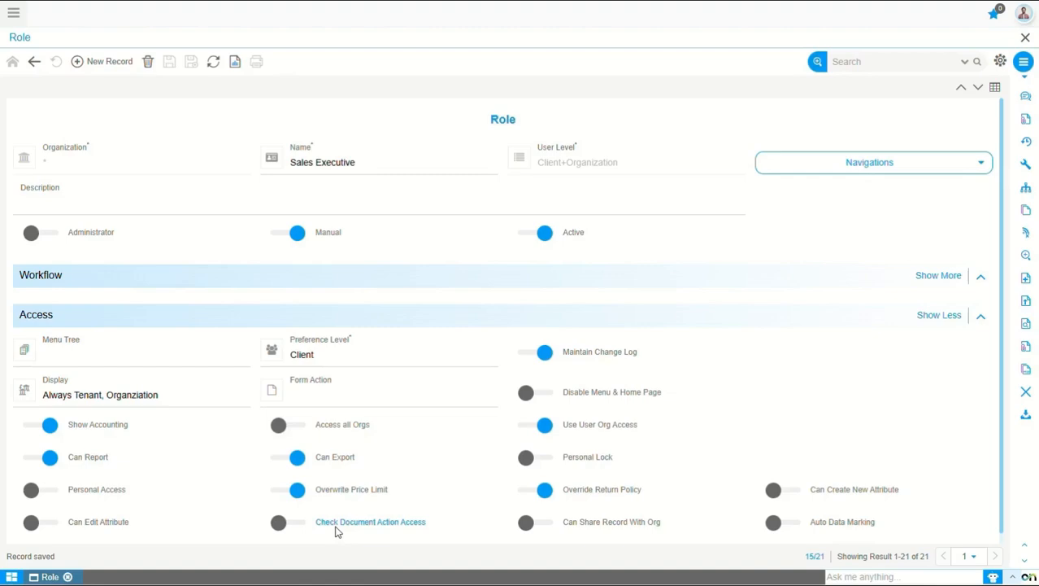
Step: Enable Check Document Action Access for the Sales Executive role, save it, and open the role's Document Action Access records
left_click(278, 523)
left_click(169, 65)
left_click(889, 165)
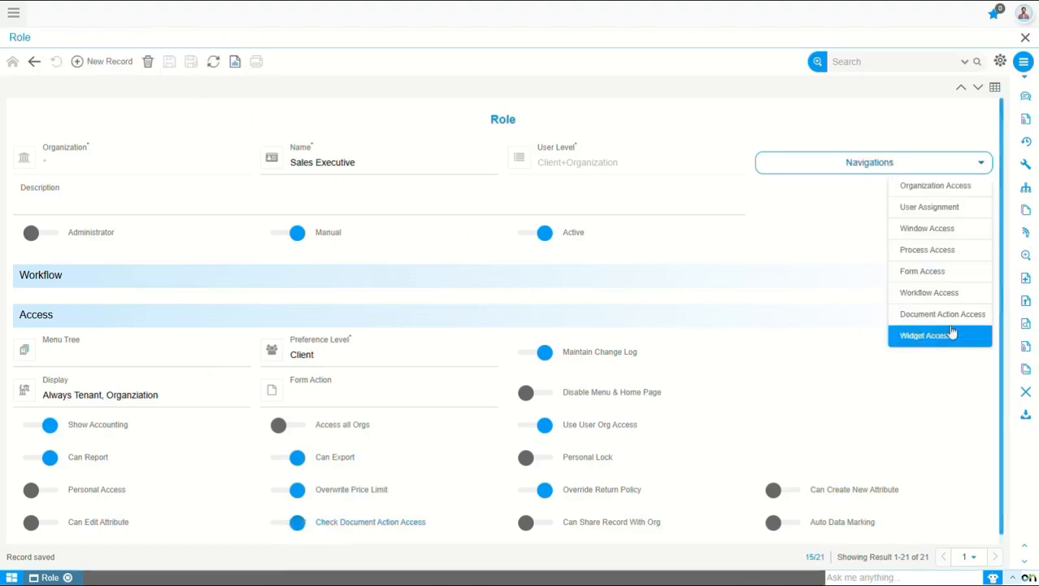
left_click(937, 316)
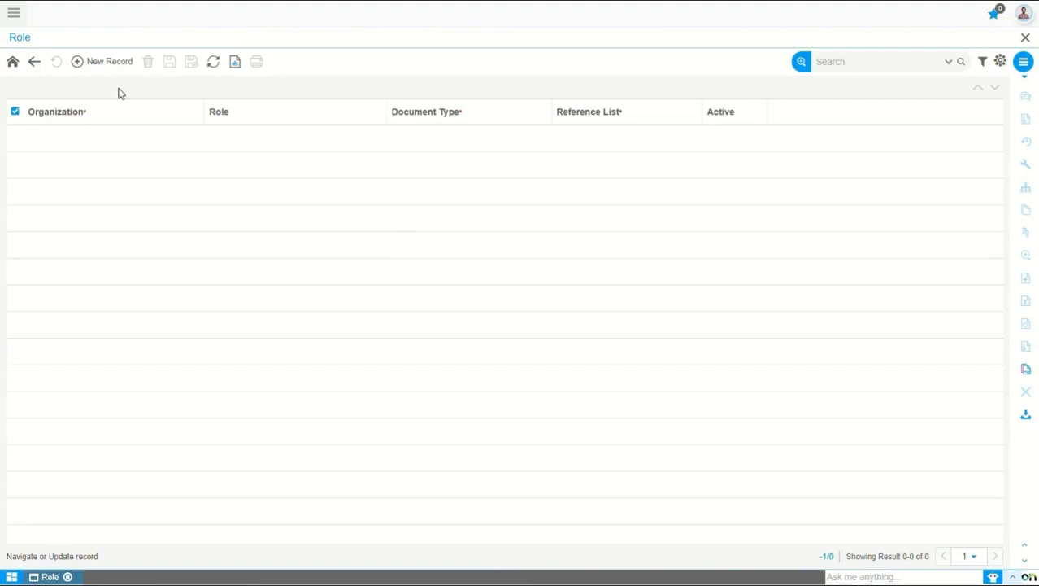
Step: Add and save a Document Action Access record with Document Type Standard Order and Reference List Close
left_click(104, 65)
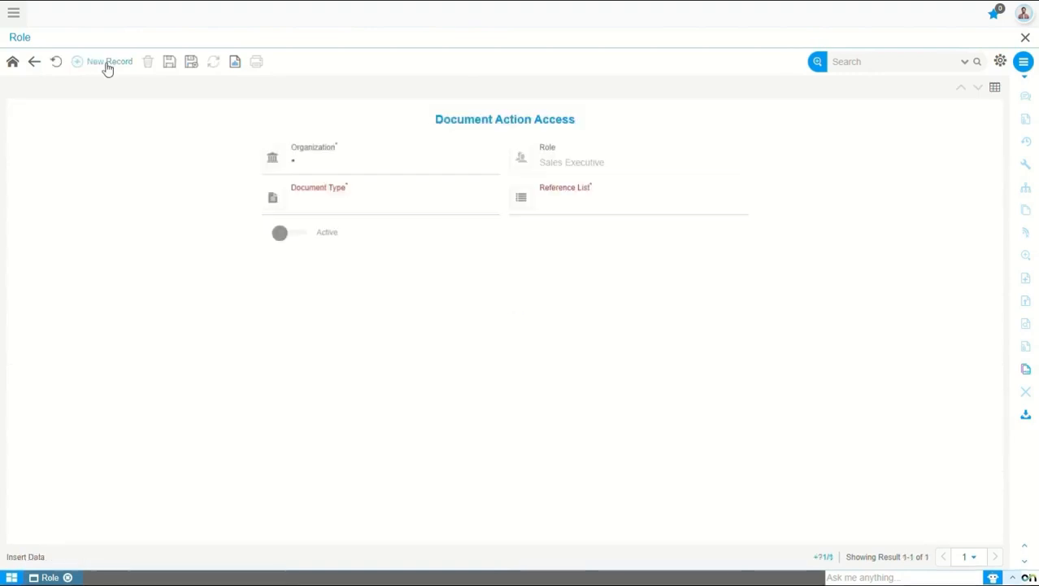
left_click(291, 195)
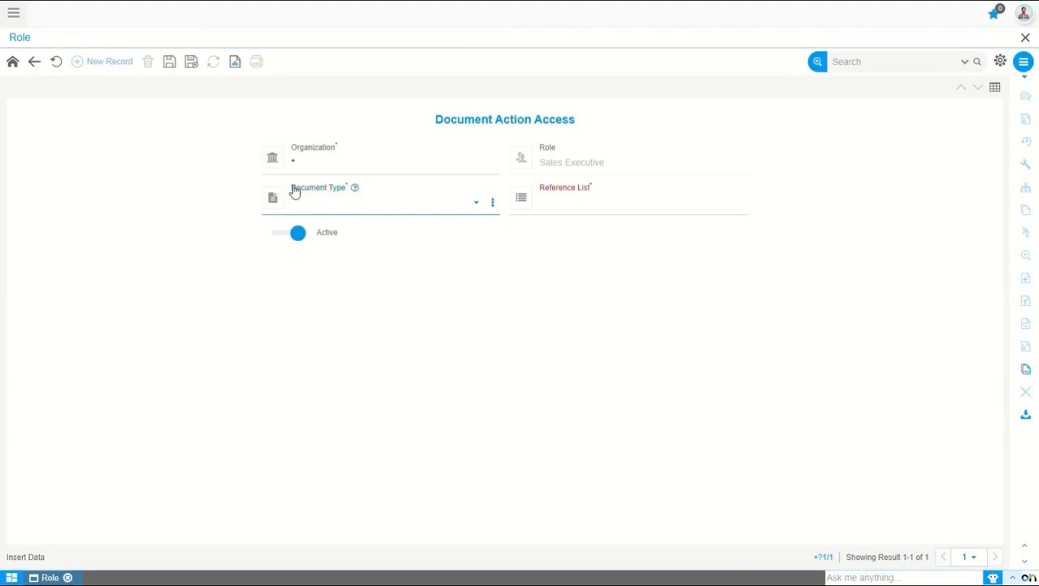
left_click(386, 205)
key("t")
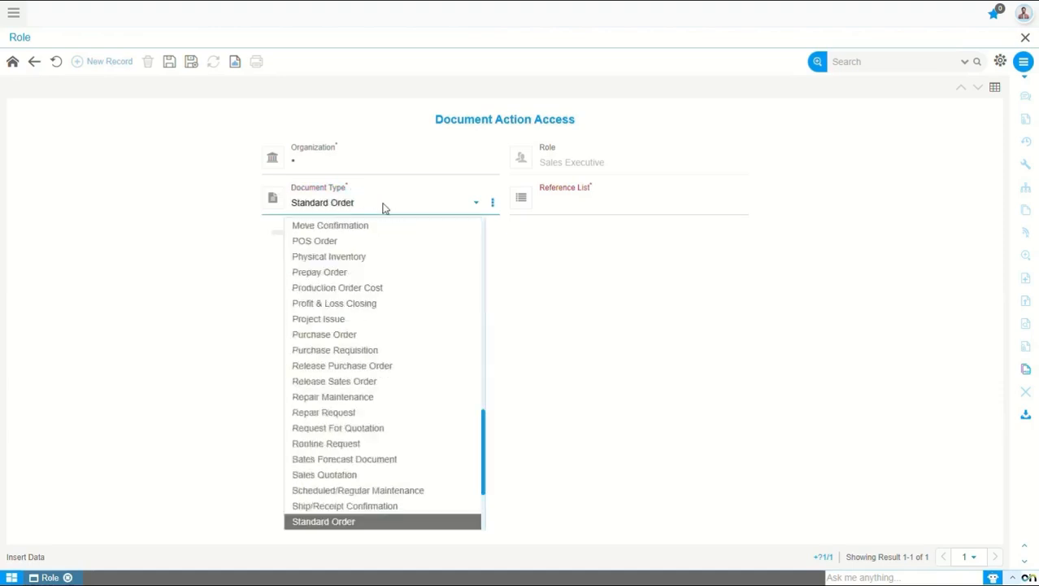
key("Return")
left_click(579, 205)
left_click(560, 258)
key("alt+s")
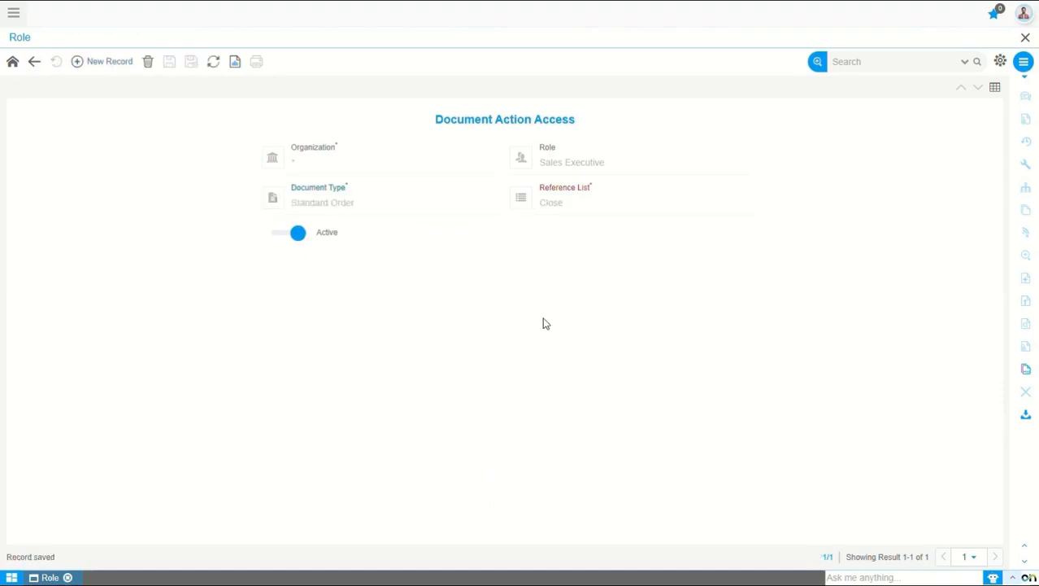
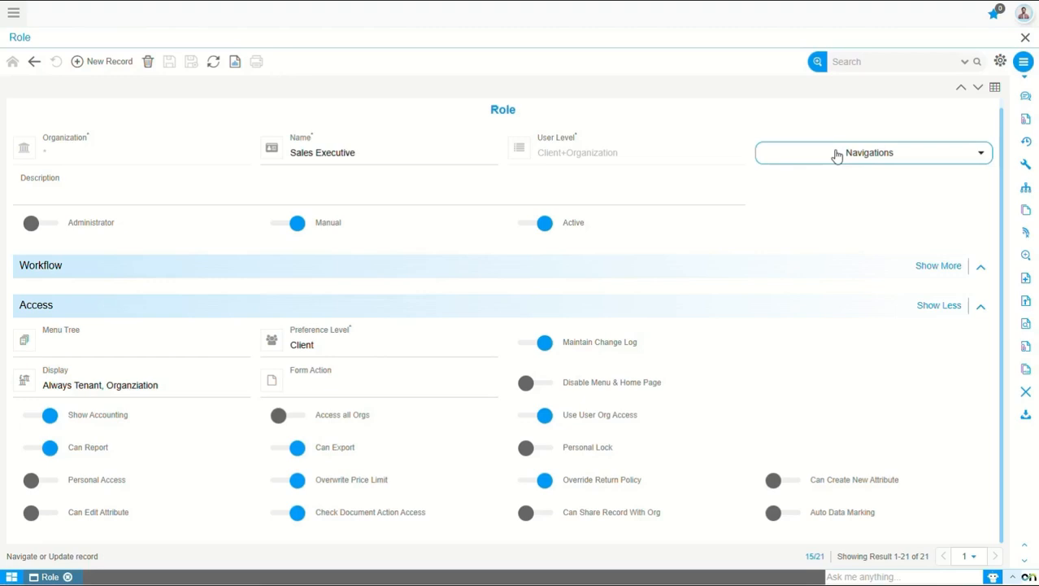
Step: Add a Window Access record for the VAS_DeliveryOrder screen with Read Write enabled, save it and return to the role record
left_click(850, 156)
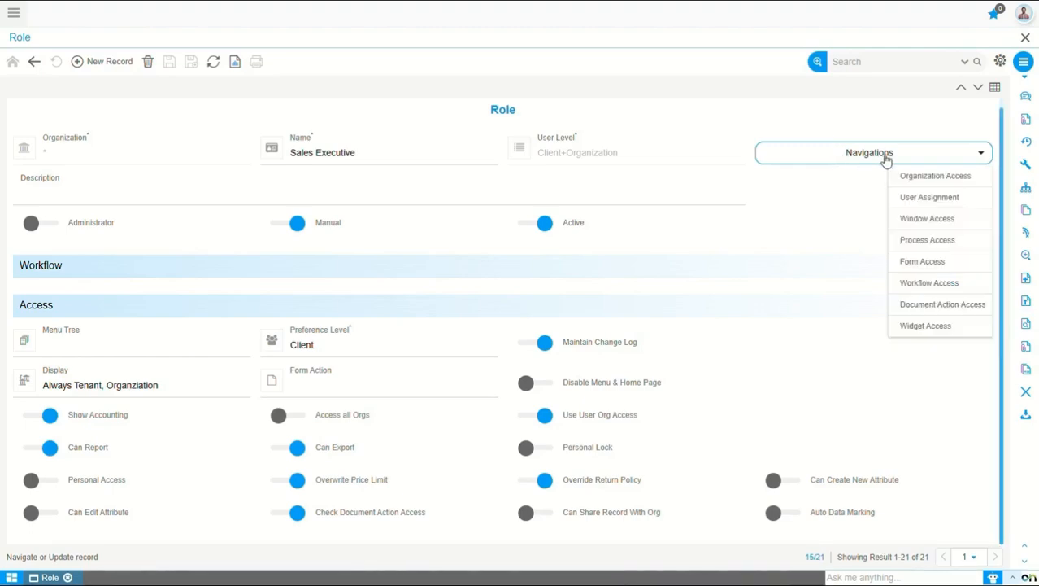
left_click(927, 218)
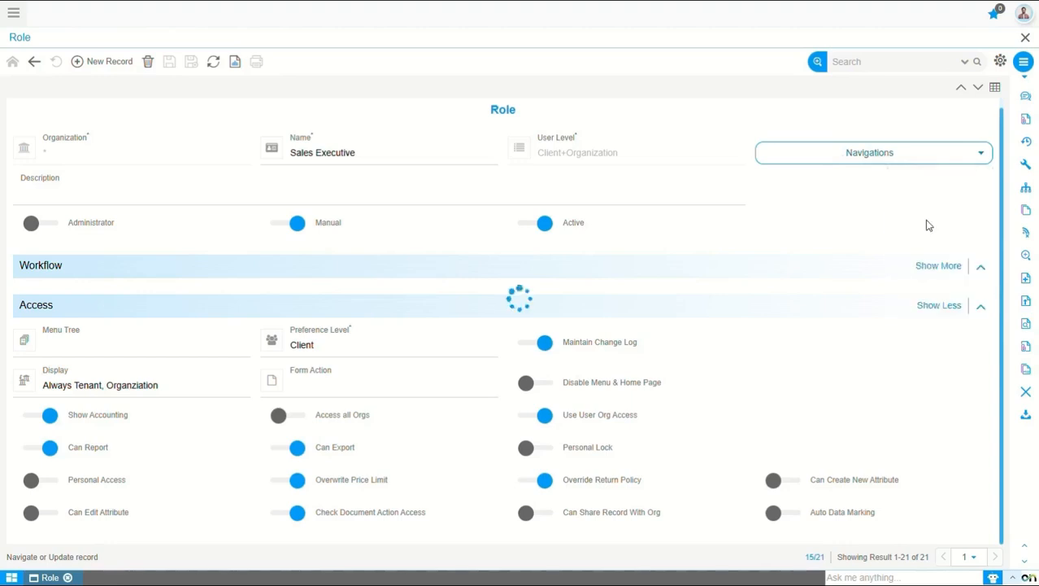
left_click(107, 65)
left_click(325, 168)
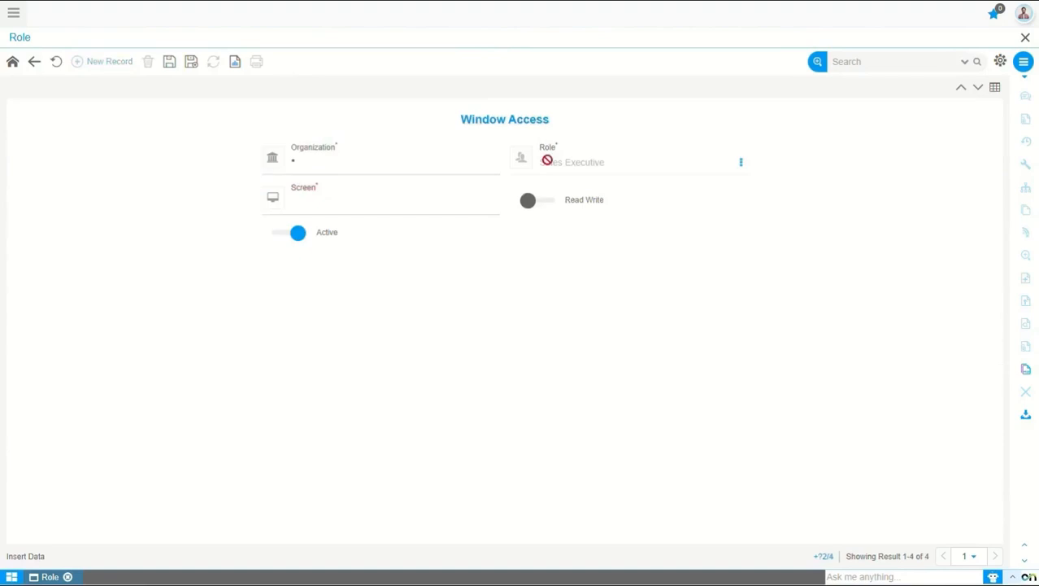
left_click(356, 209)
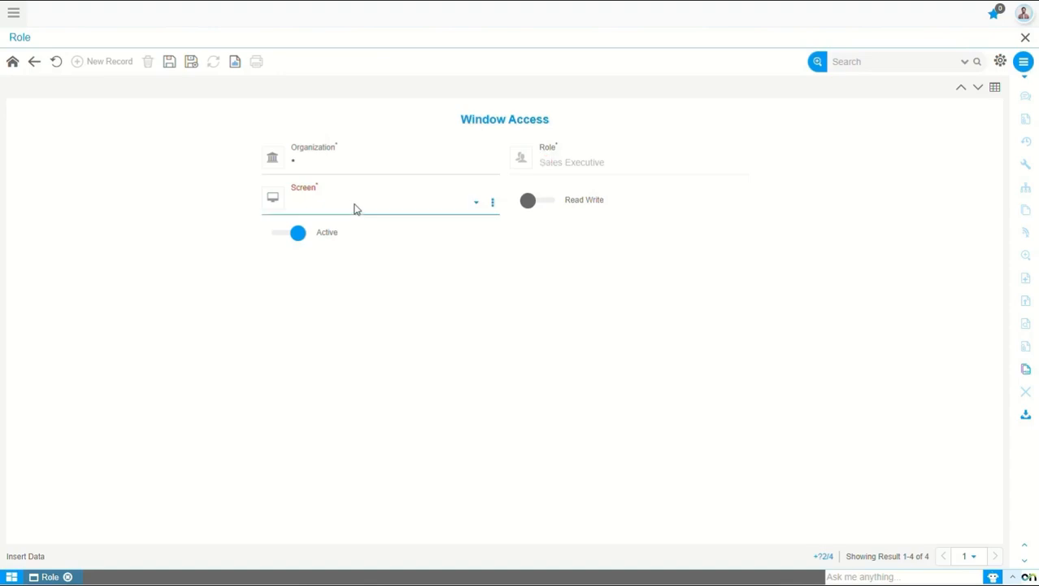
left_click(356, 209)
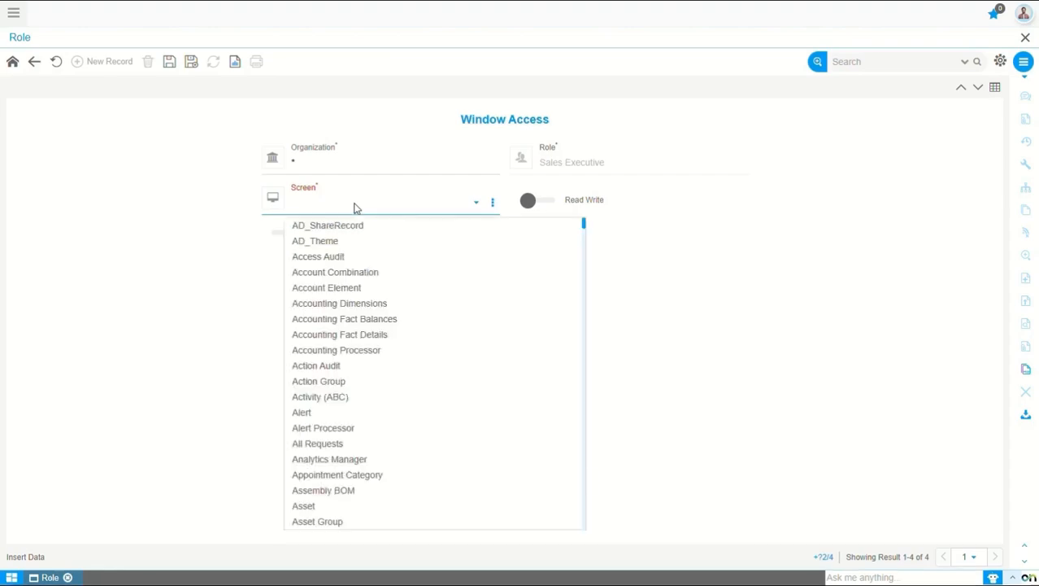
type("vas_d")
key("Return")
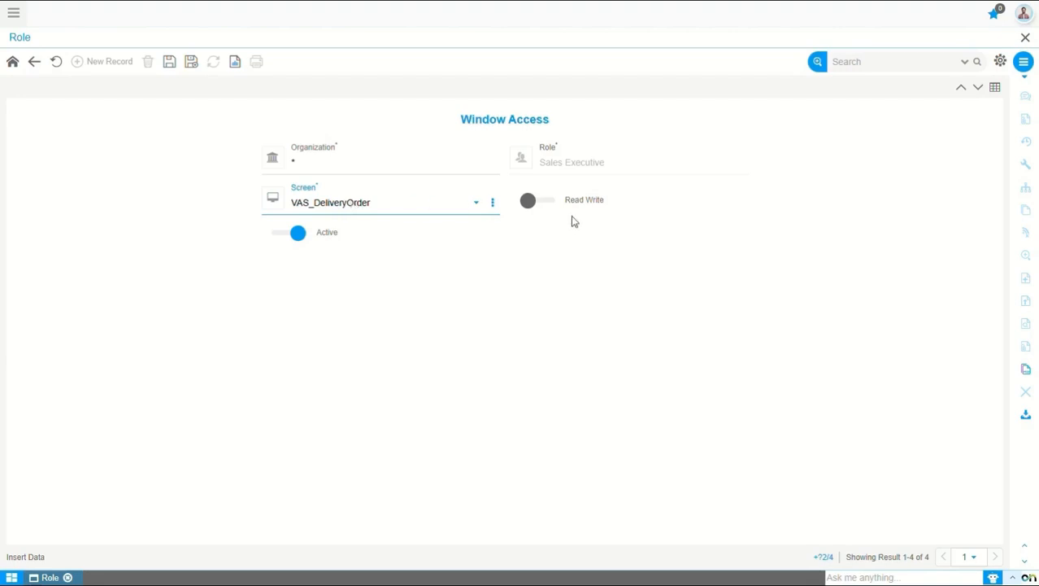
left_click(530, 206)
left_click(169, 63)
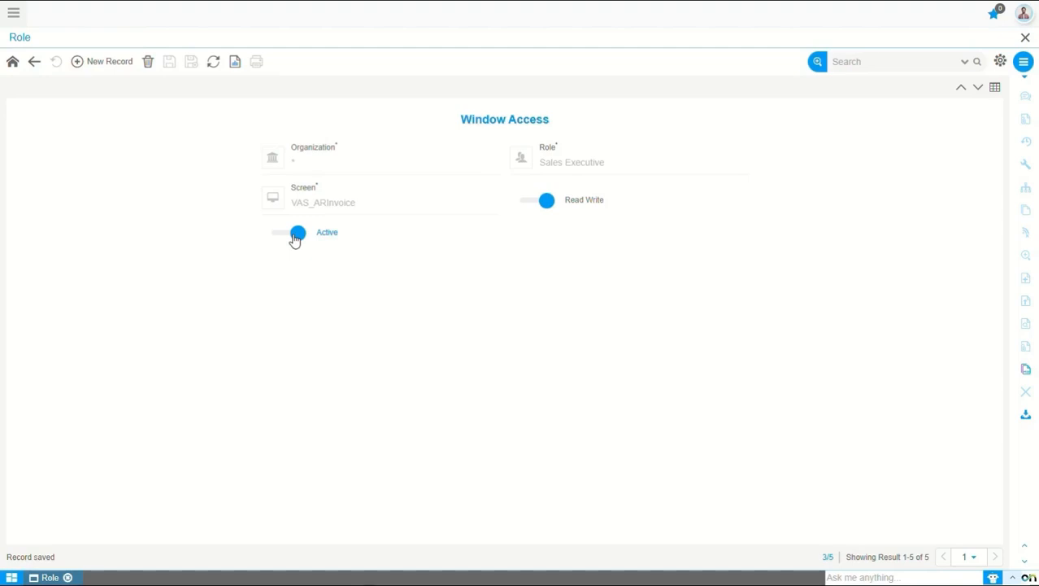
left_click(12, 62)
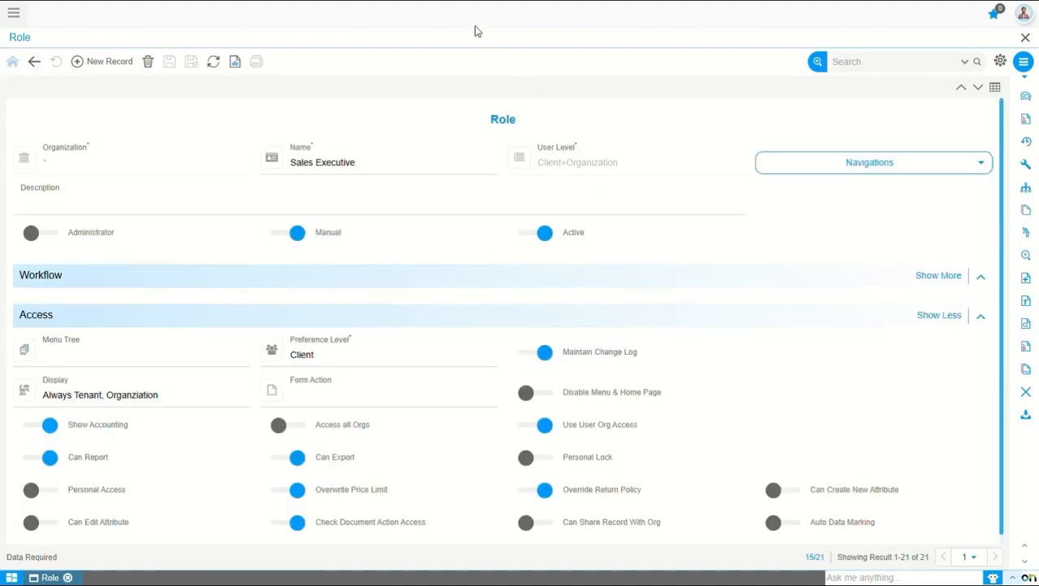
Step: Add and save a Process Access record for the M_InOut Process job on the Sales Executive role
left_click(881, 167)
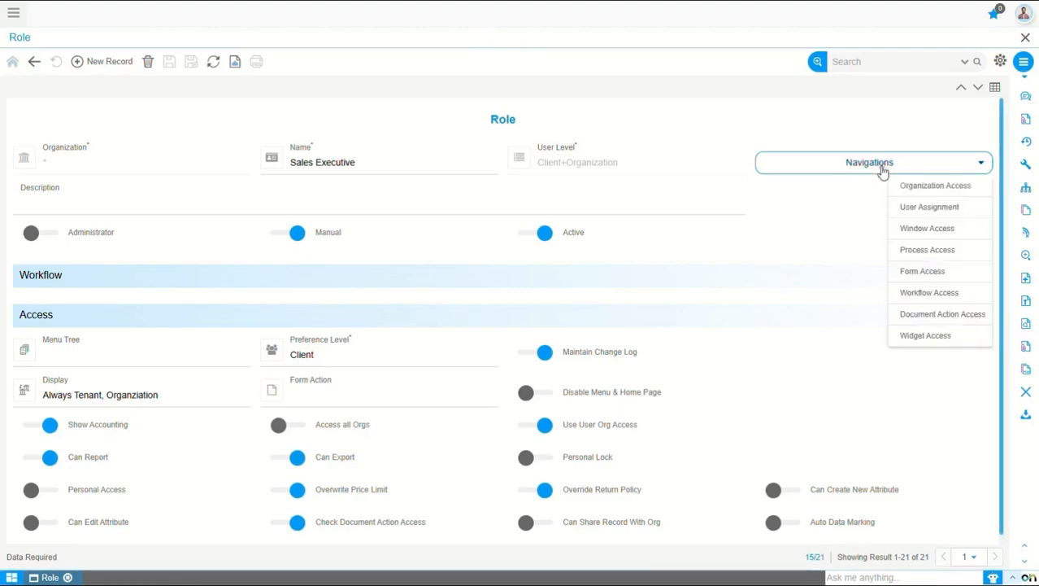
left_click(935, 251)
left_click(107, 63)
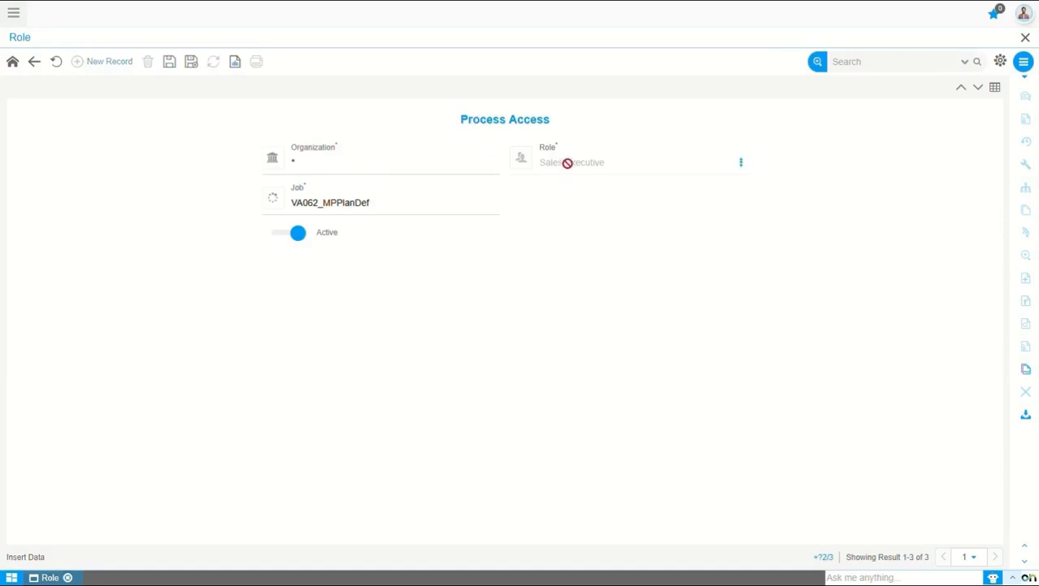
left_click(388, 210)
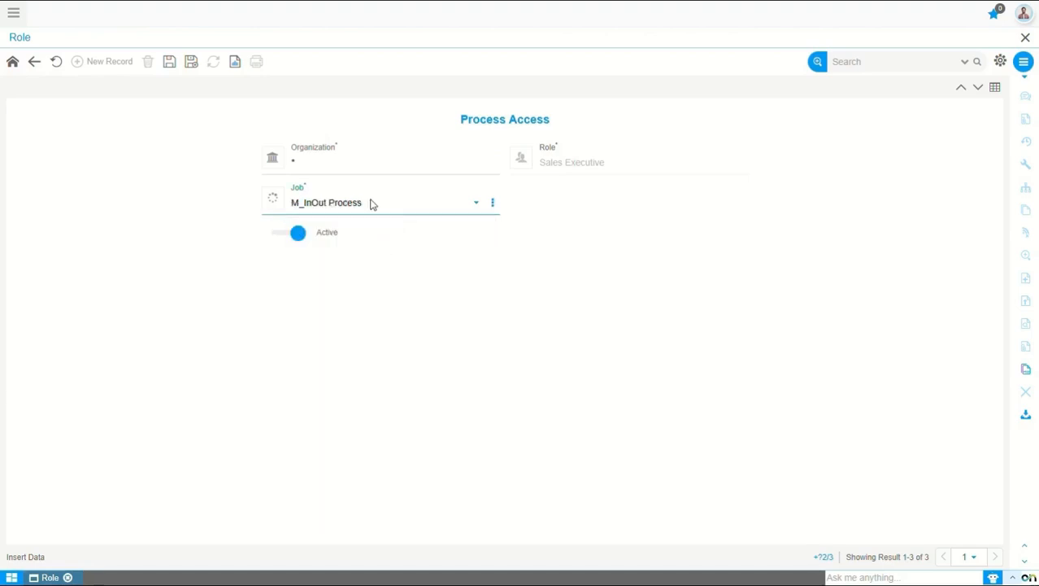
left_click(171, 65)
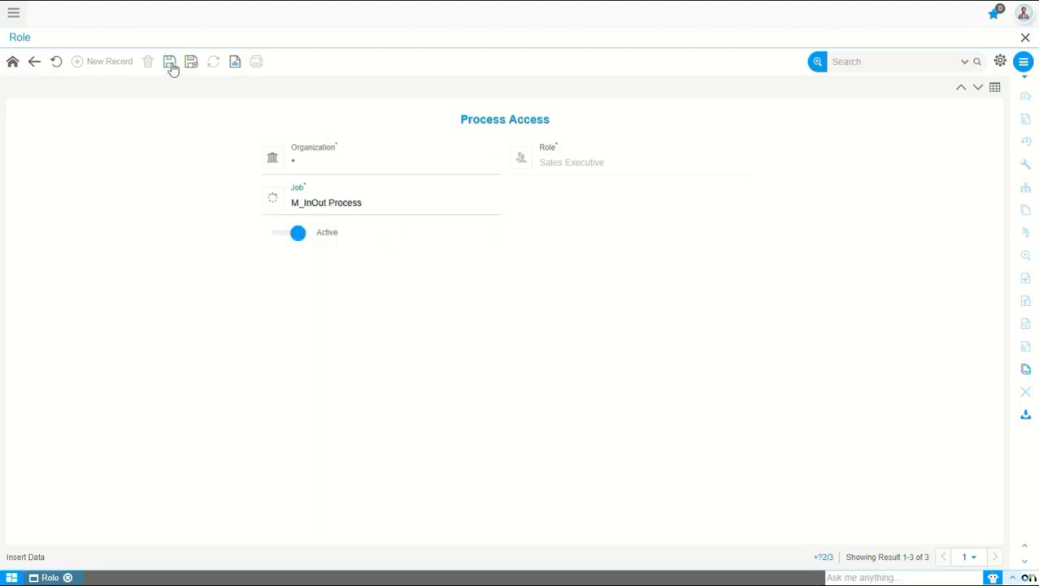
Step: Add and save an active Process Access record for the C_Invoice Process job, and return to the role record
left_click(108, 66)
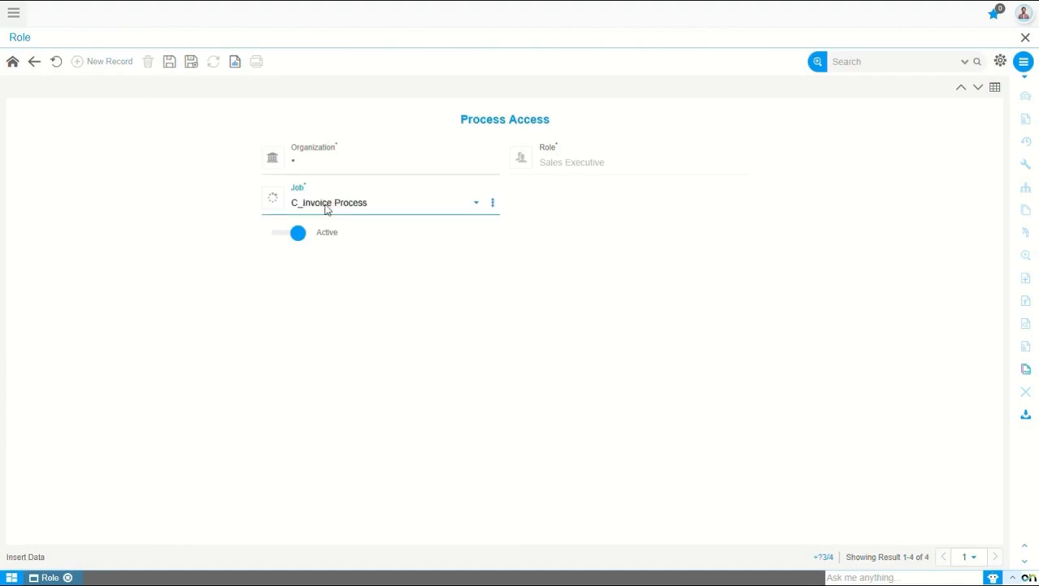
left_click(168, 65)
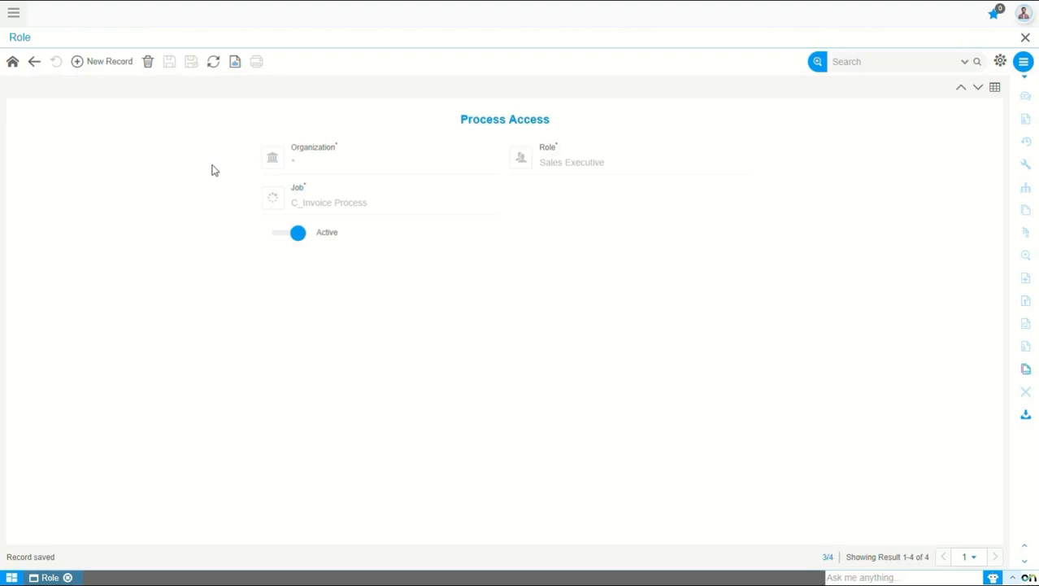
left_click(279, 236)
left_click(279, 236)
left_click(168, 65)
left_click(13, 63)
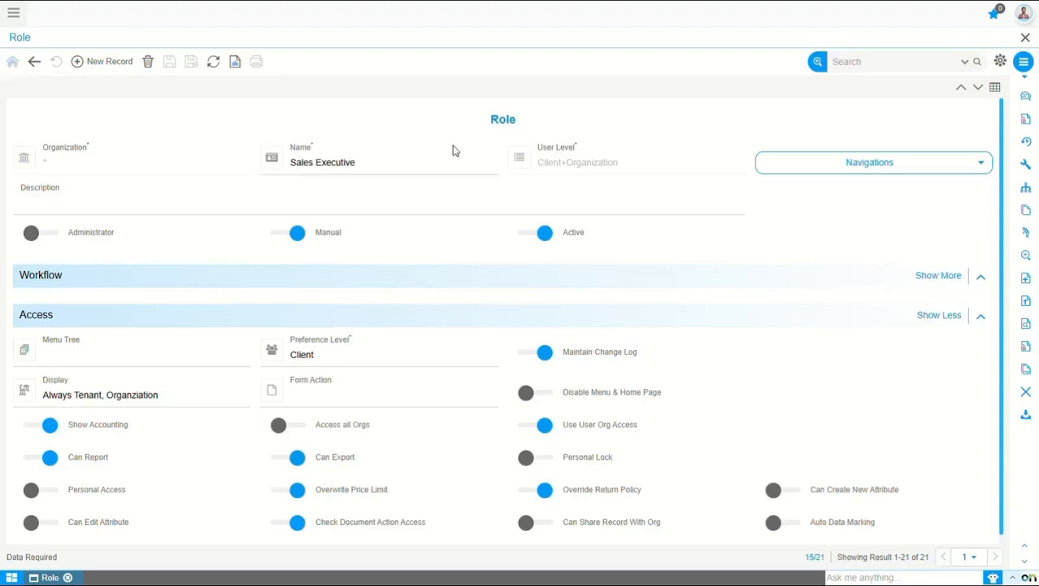
Step: Add and save an active Form Access record for the Shipment Form page on the Sales Executive role, and return to the role record
left_click(870, 163)
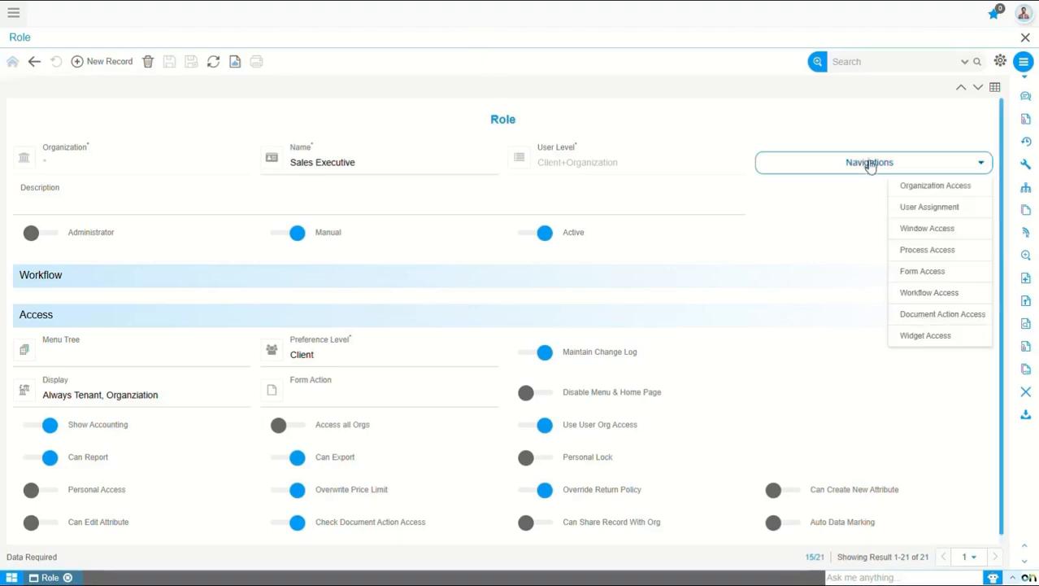
left_click(931, 275)
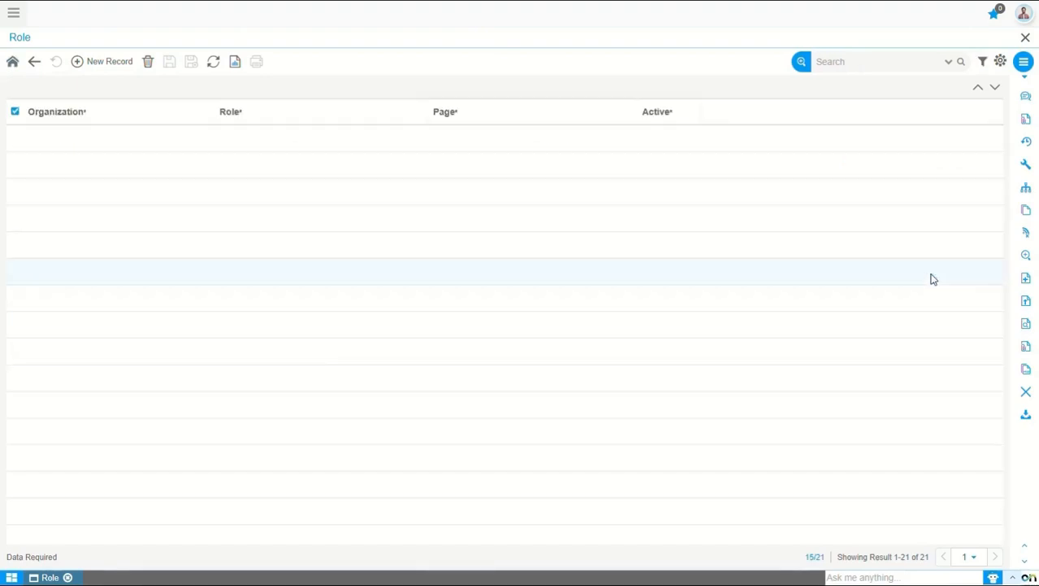
left_click(108, 64)
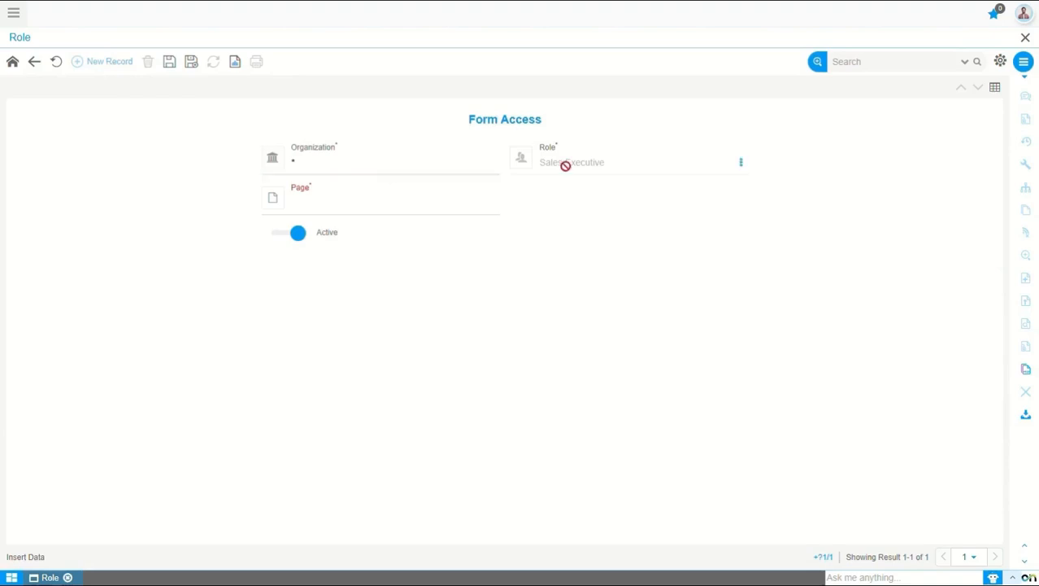
left_click(368, 206)
type("sh")
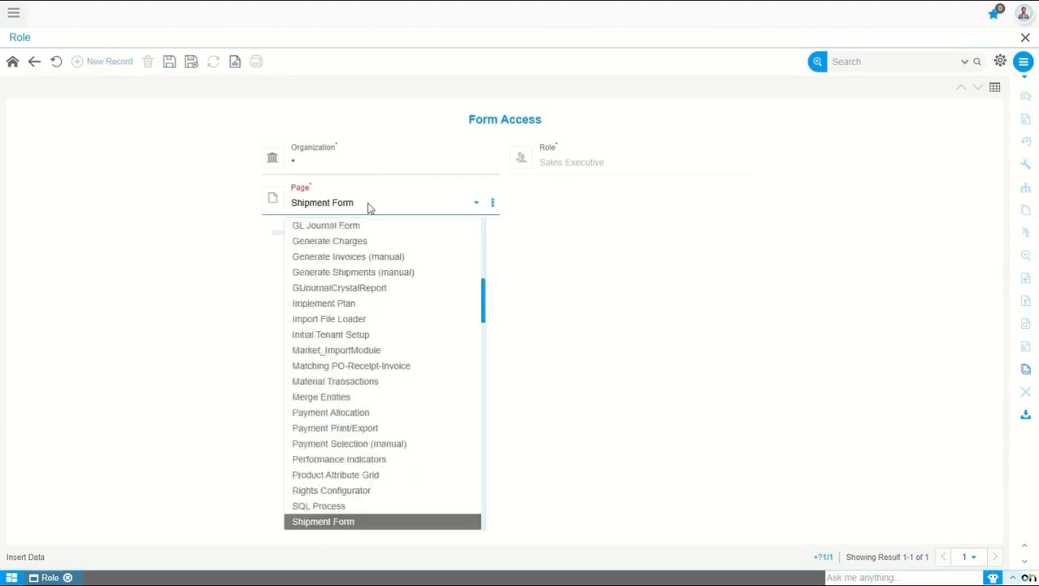
key("Return")
left_click(170, 65)
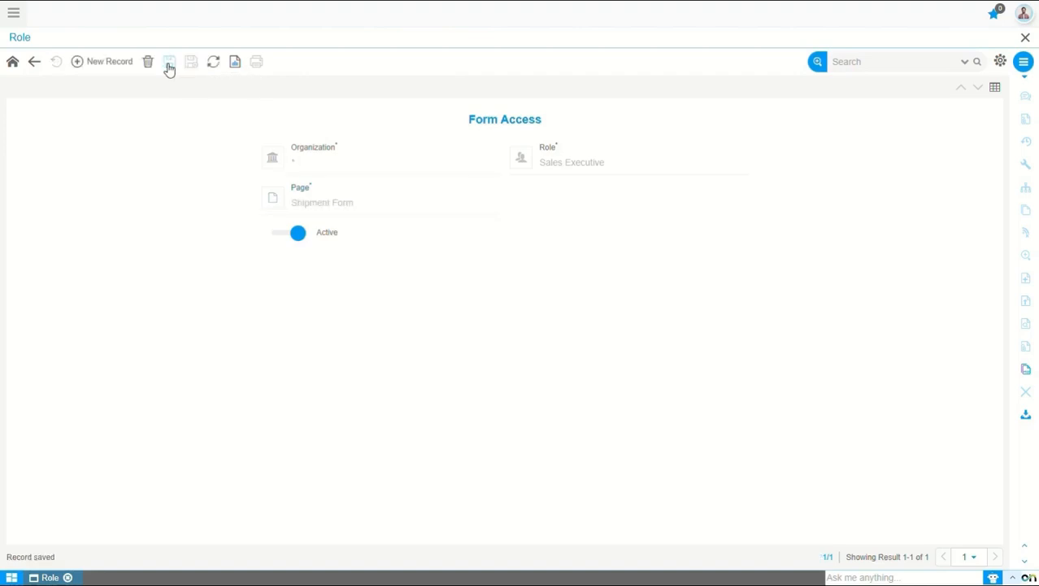
left_click(13, 65)
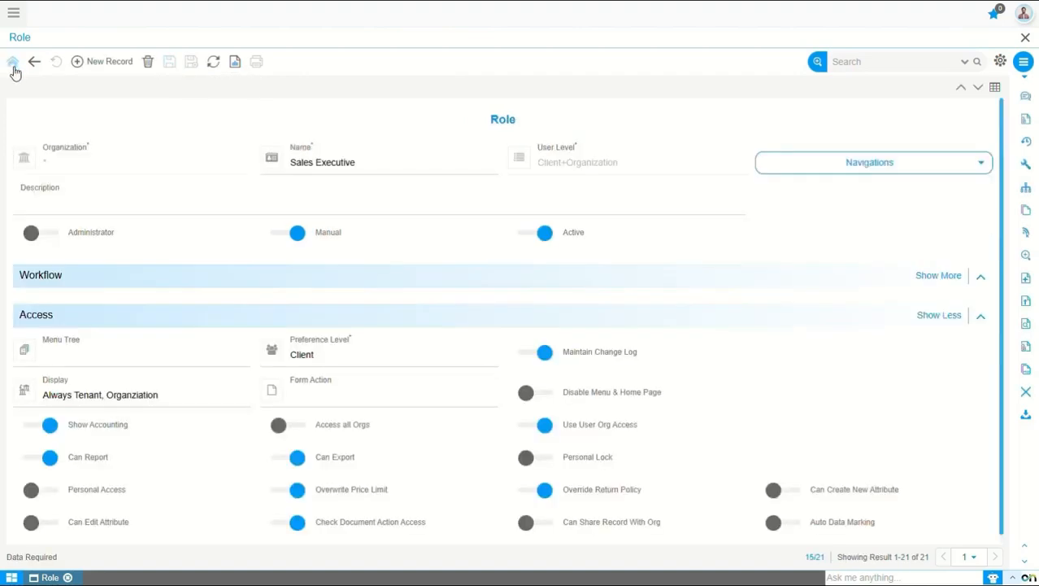
Step: Add and save an active Widget Access record for VIS_NoticeWidget on the Sales Executive role, and return to the role record
left_click(875, 168)
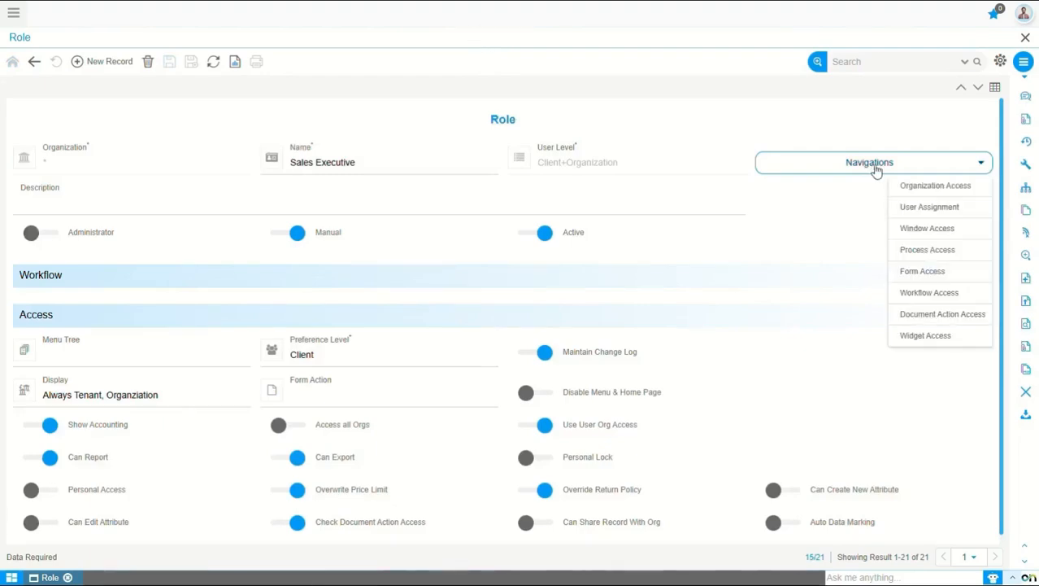
left_click(926, 336)
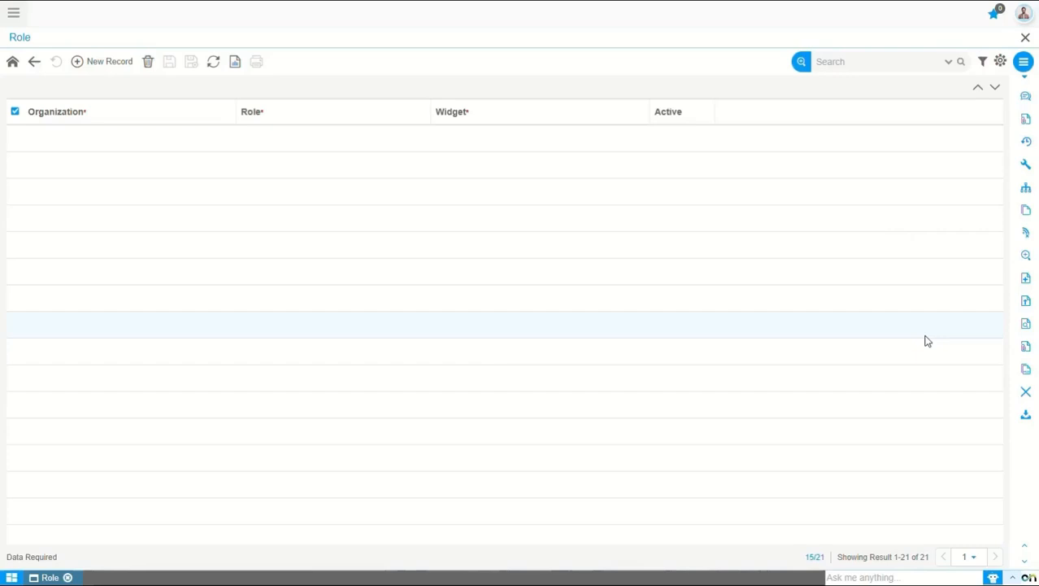
left_click(95, 65)
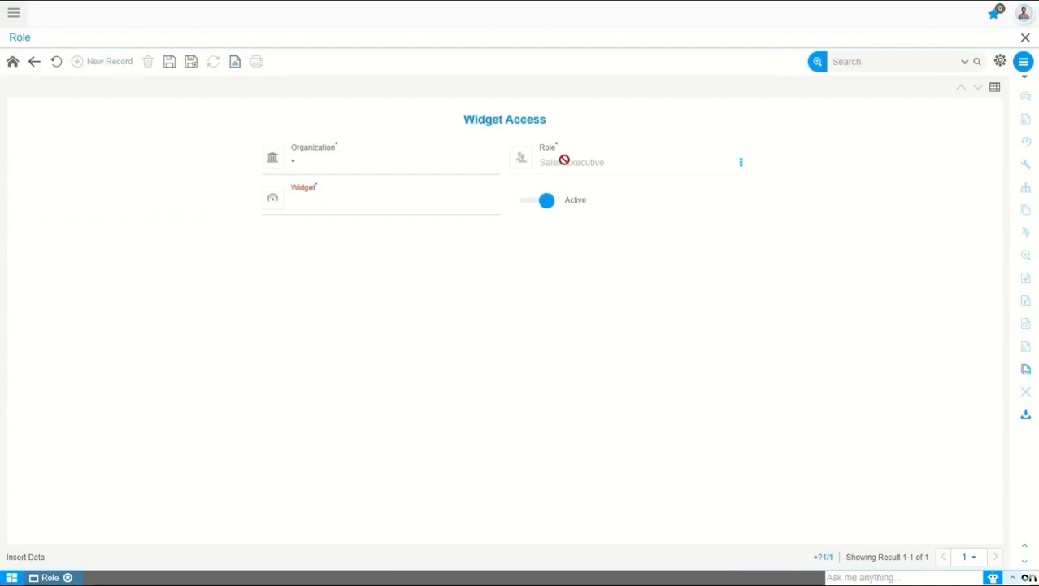
left_click(476, 202)
left_click_drag(483, 228, 489, 560)
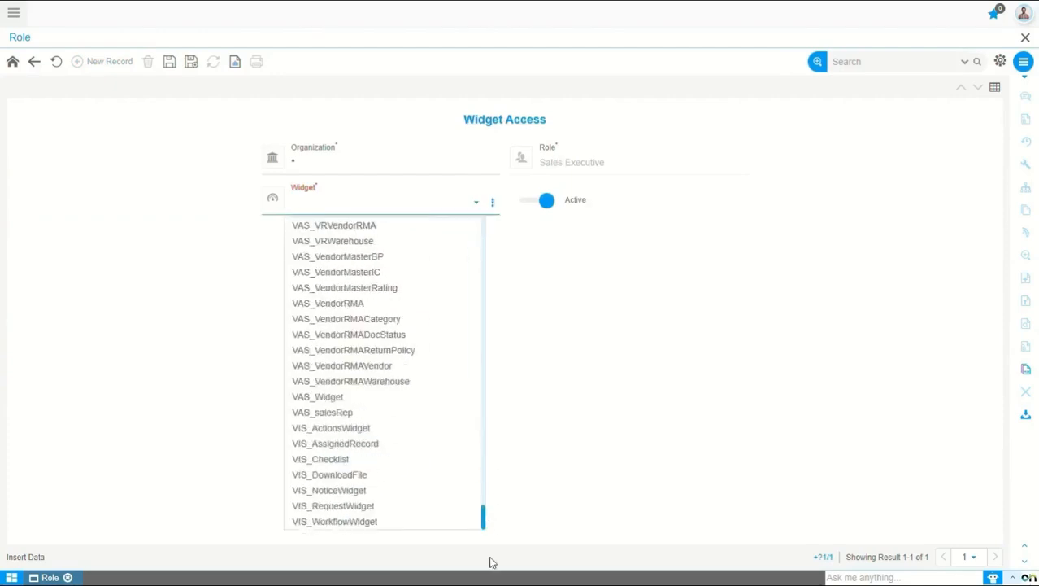
left_click(347, 491)
left_click(168, 62)
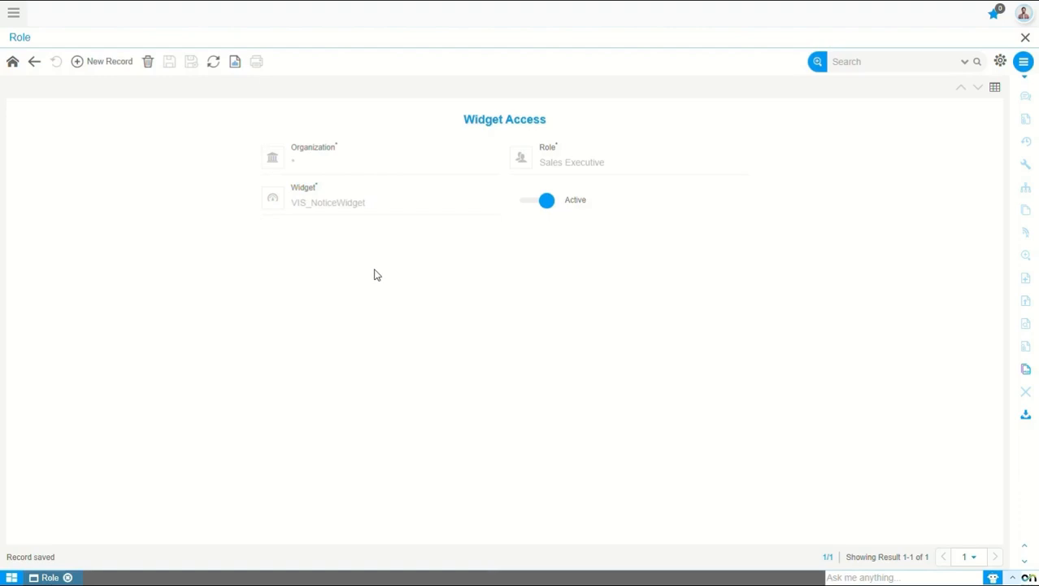
left_click(13, 63)
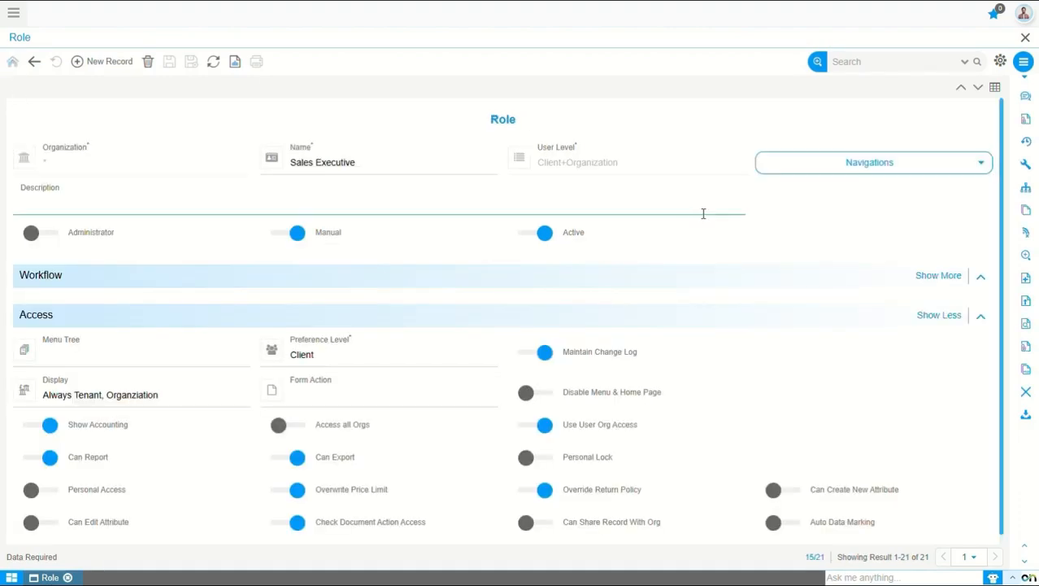
Step: Add a User Assignment record to the Sales Executive role, replacing the default user with another user's name, and save it
left_click(876, 168)
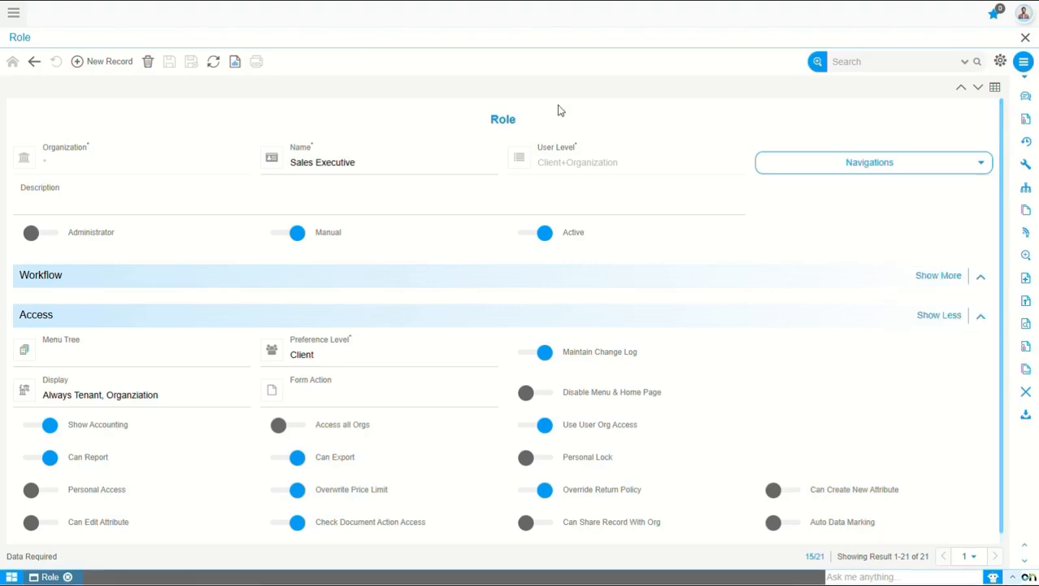
left_click(882, 169)
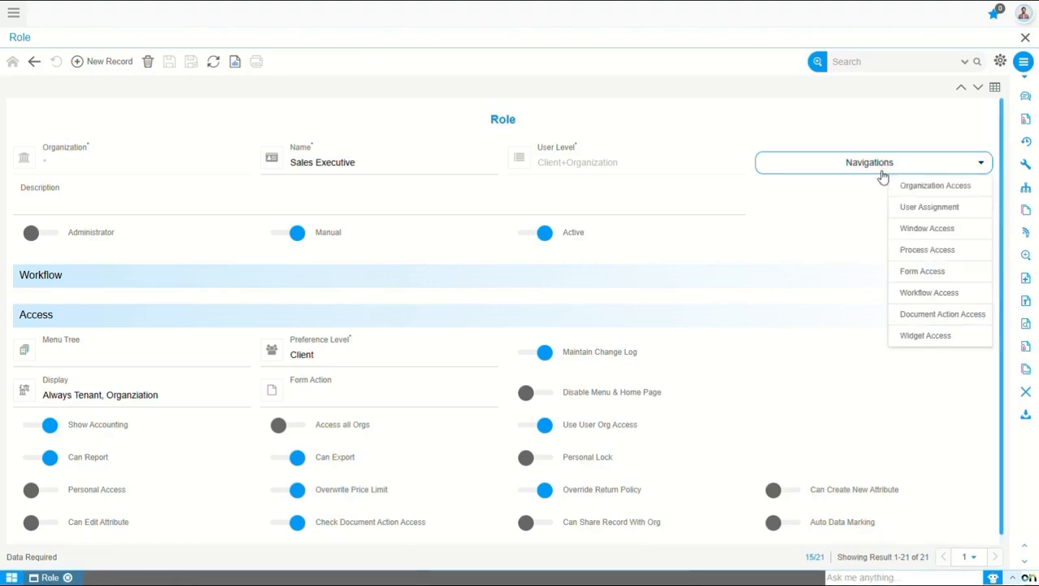
left_click(926, 209)
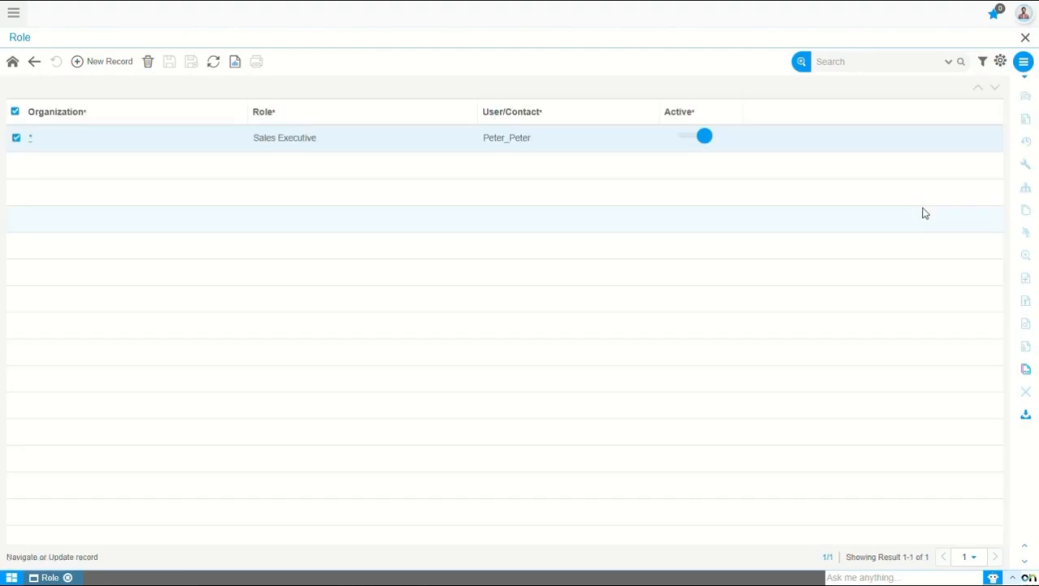
left_click(108, 63)
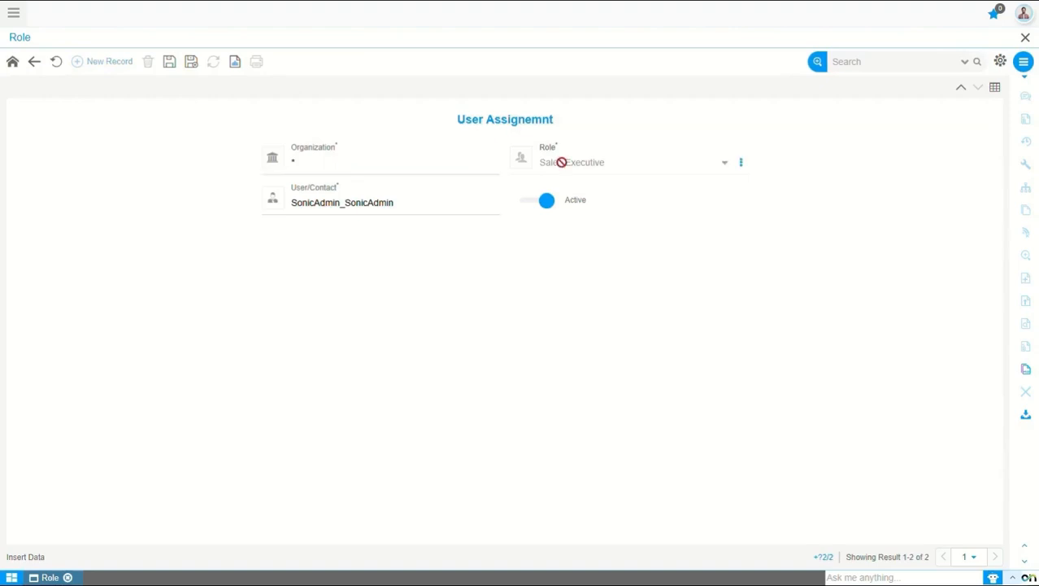
left_click(492, 203)
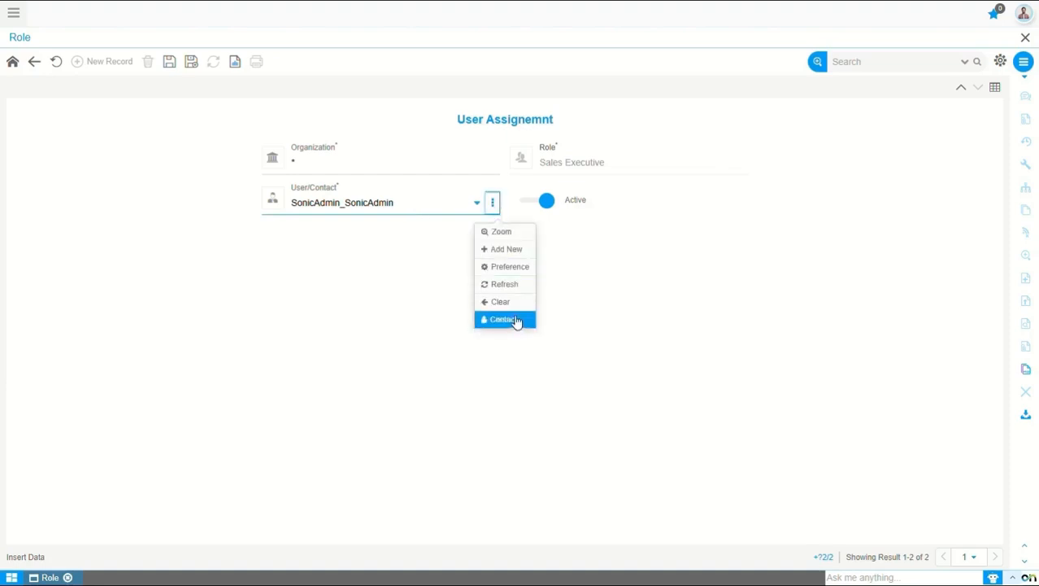
left_click(507, 302)
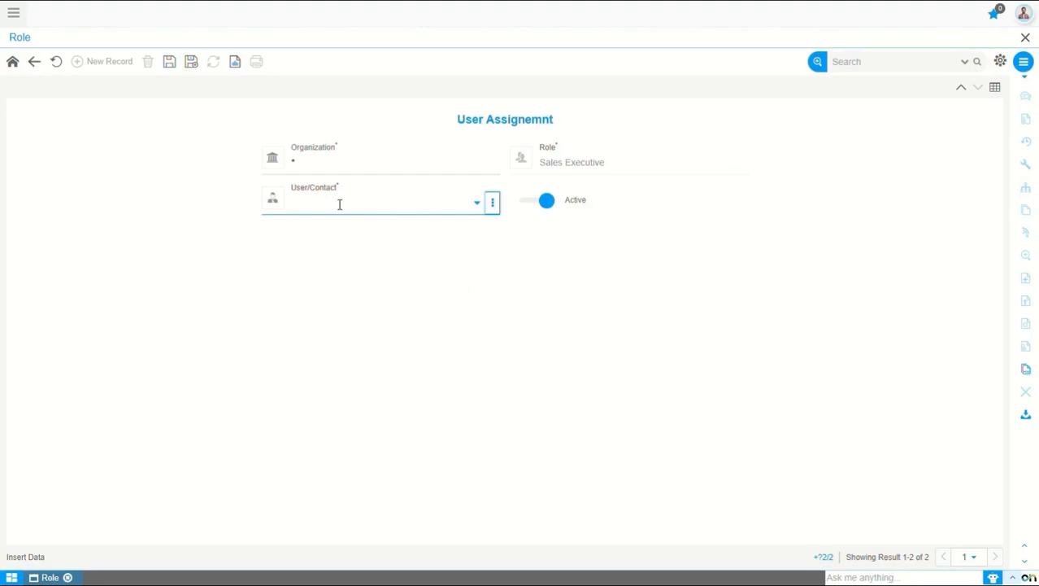
left_click(340, 204)
type("vija")
left_click(323, 224)
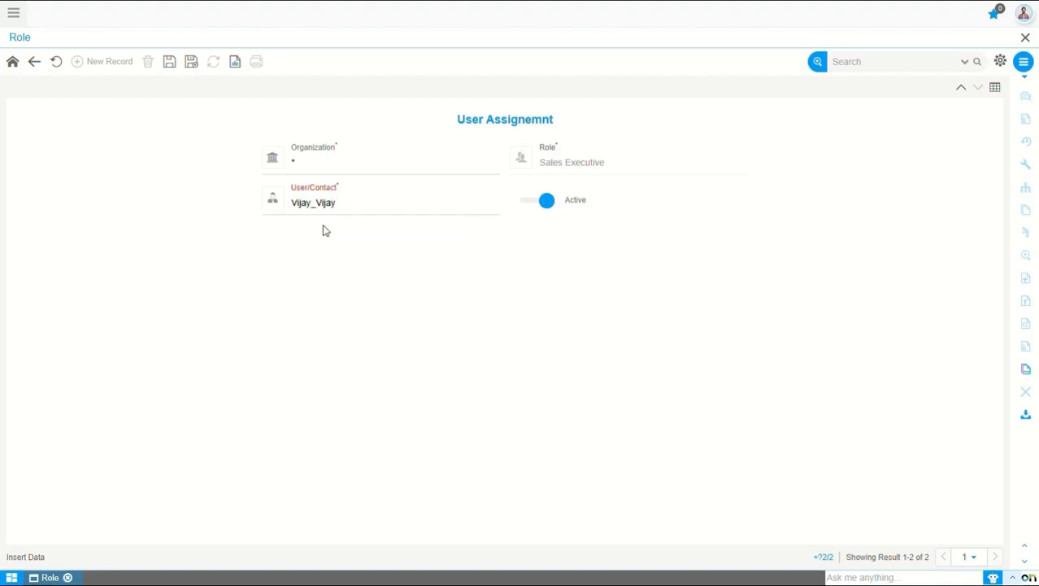
left_click(169, 63)
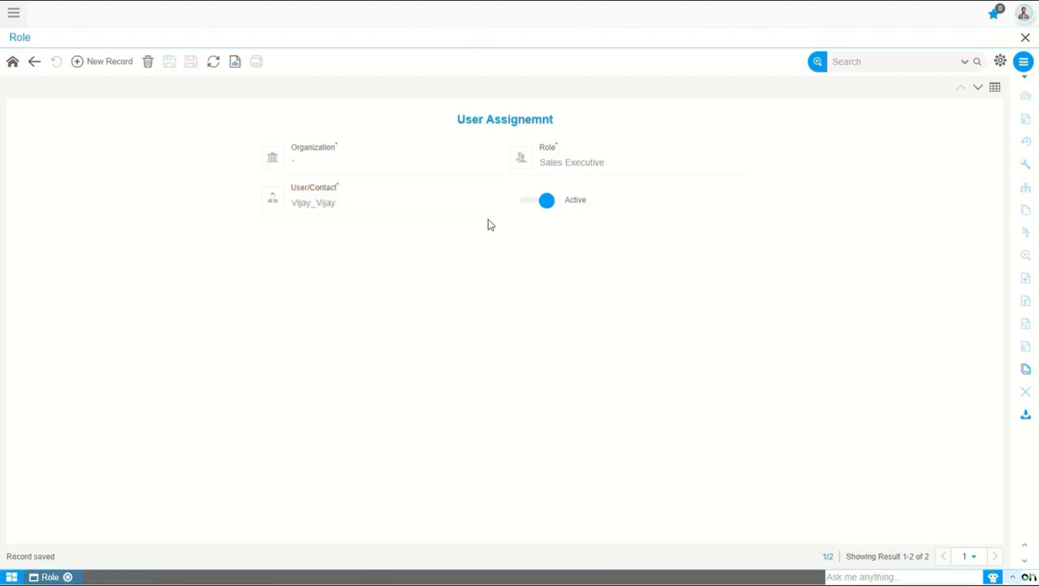
Step: Deactivate the newly added user assignment, save it and return to the Sales Executive role record
left_click(547, 200)
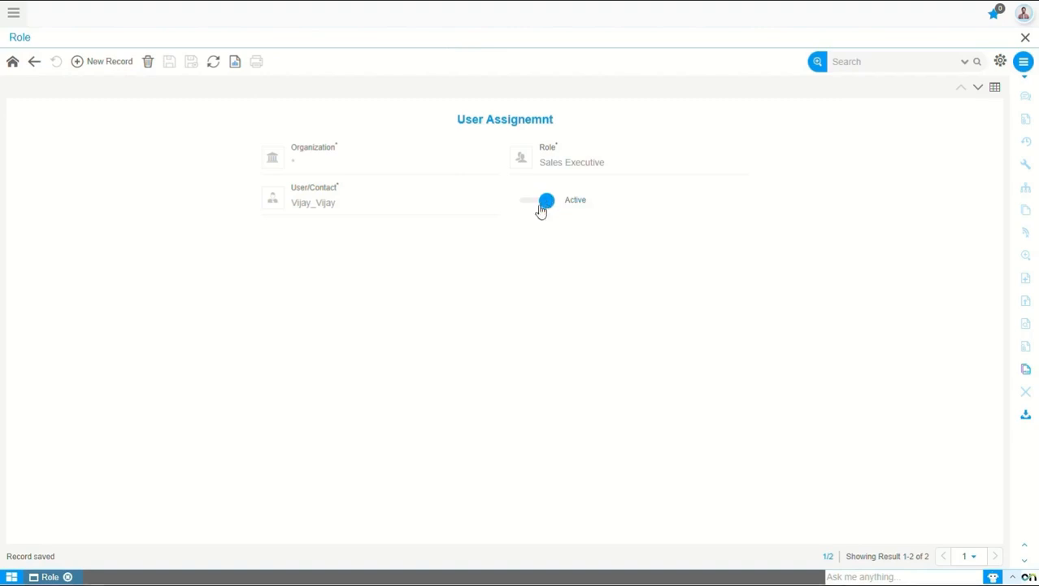
left_click(169, 63)
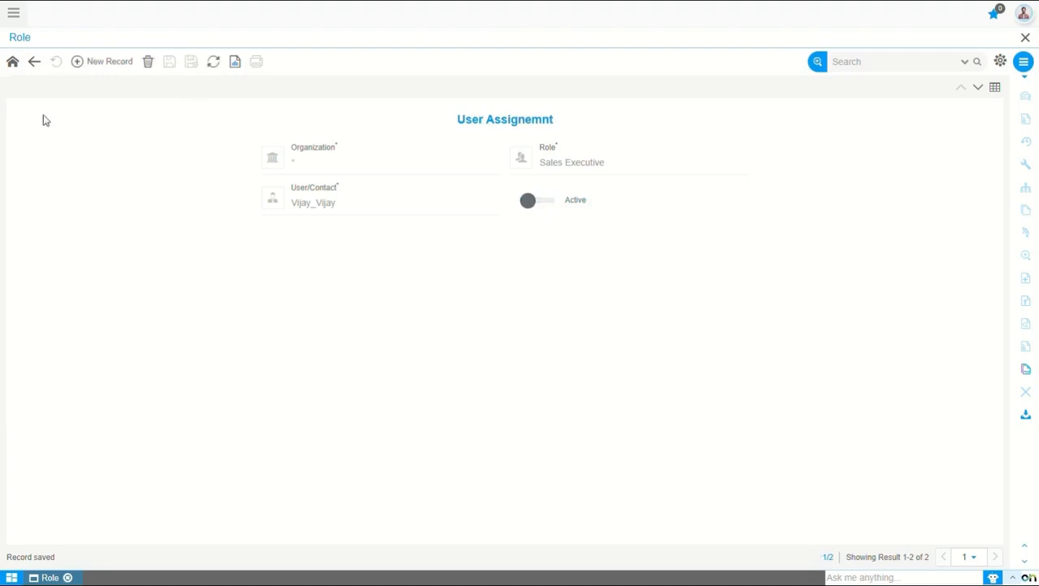
left_click(12, 62)
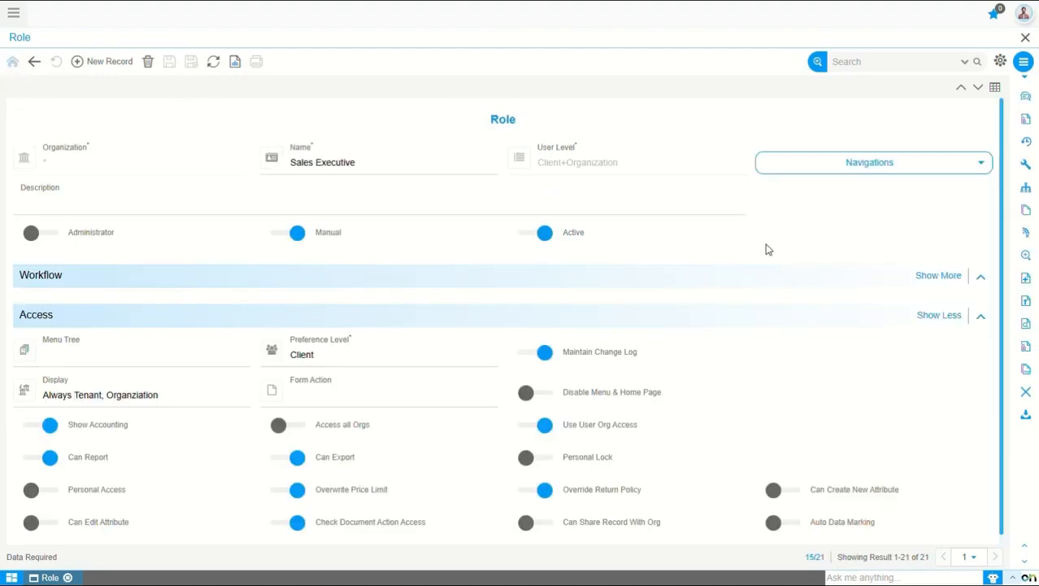